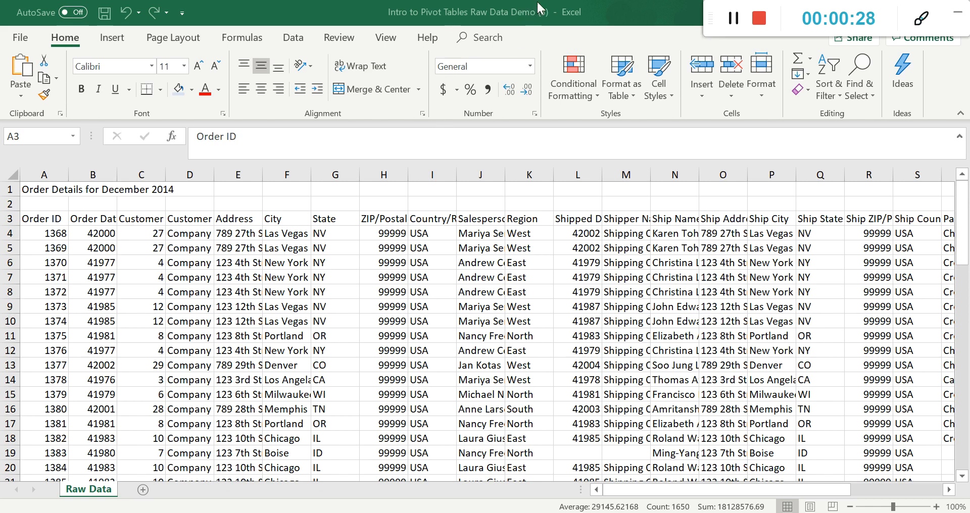
Step: Convert the order data range A3:Z68 on the Raw Data sheet into a table with headers
left_click(53, 225)
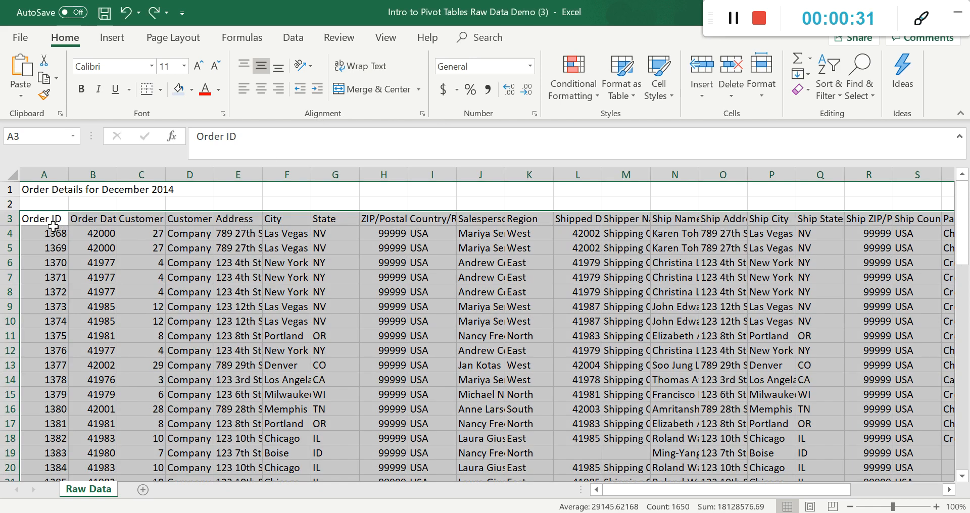
left_click(177, 203)
left_click(55, 225)
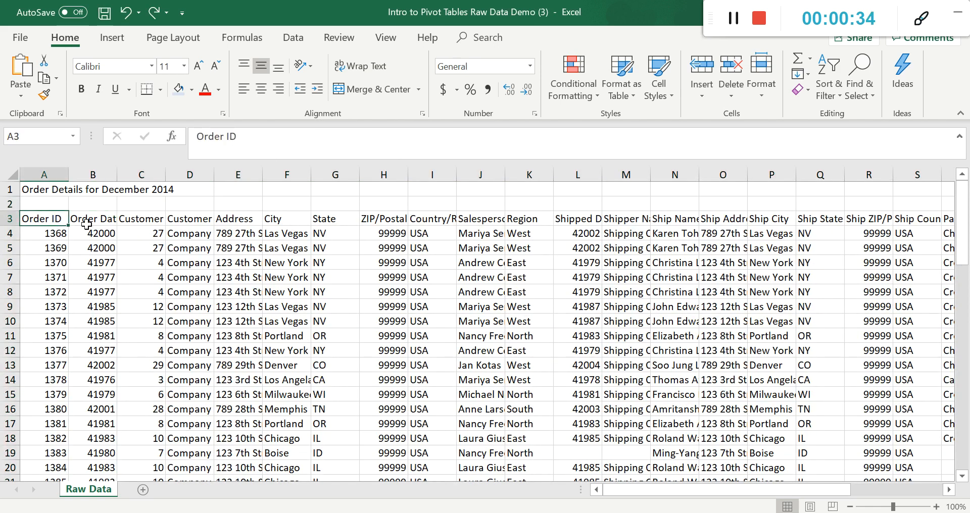
key("ctrl+shift+Down")
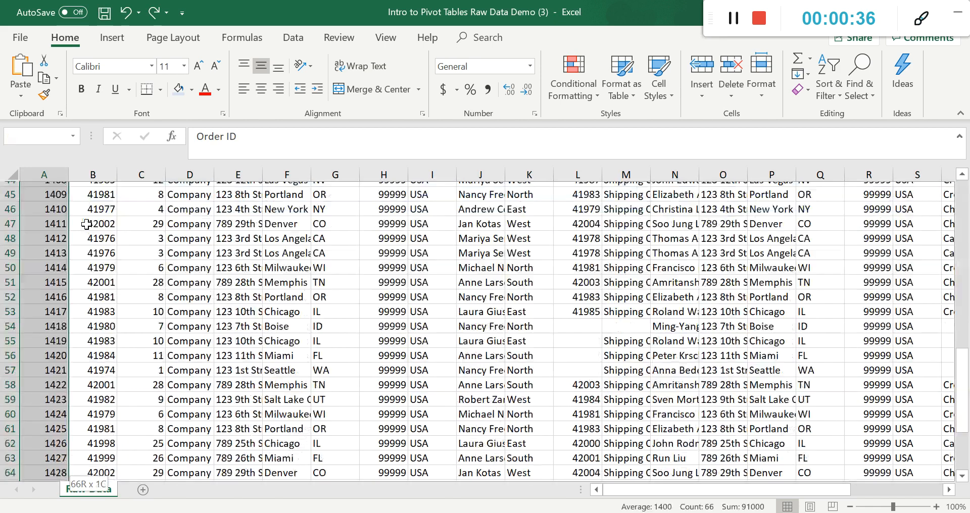
key("ctrl+shift+Right")
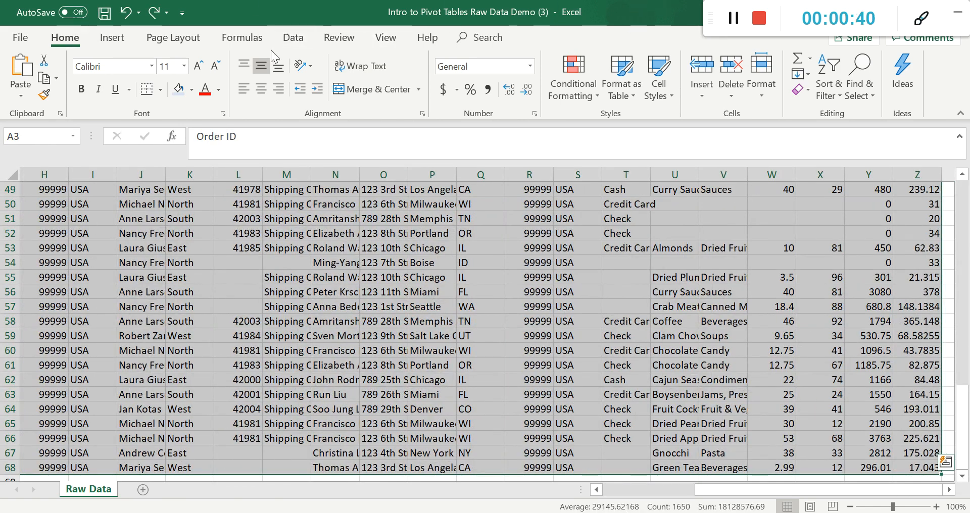
left_click(114, 39)
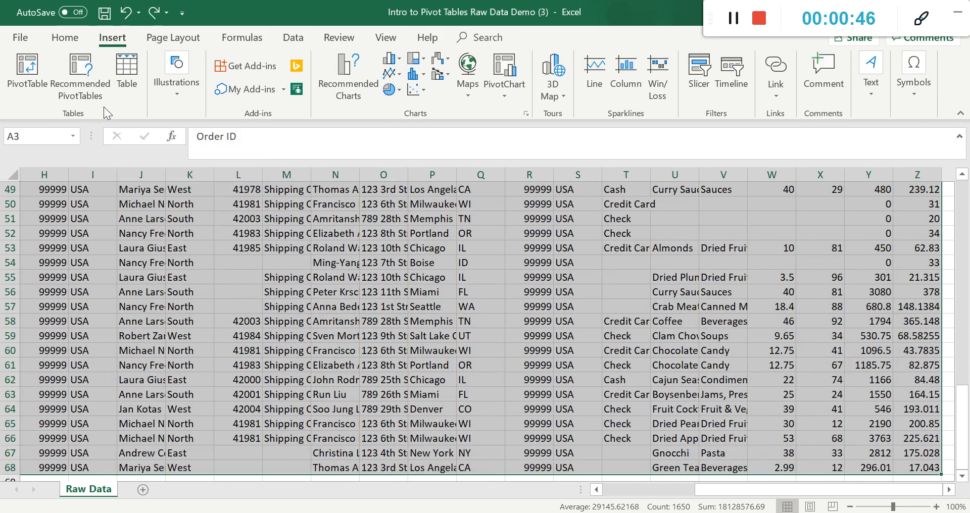
left_click(127, 73)
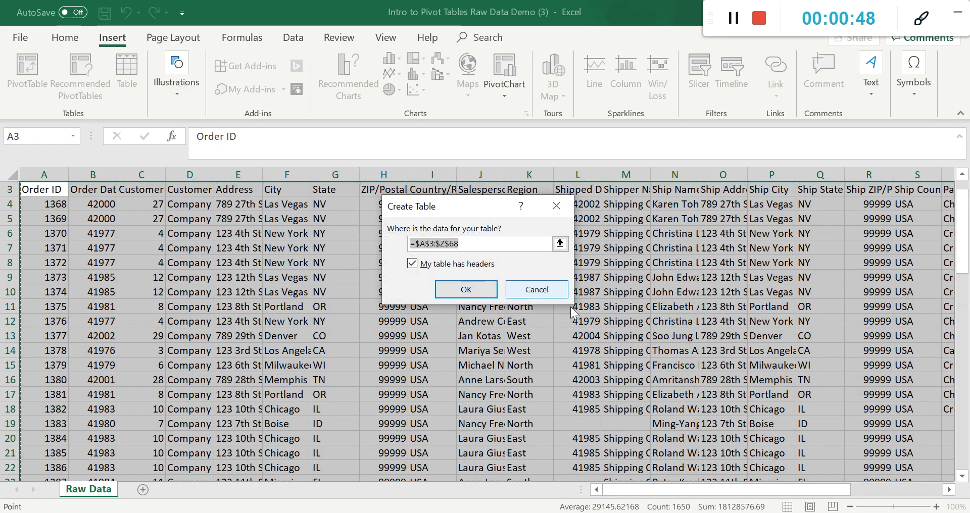
left_click(478, 293)
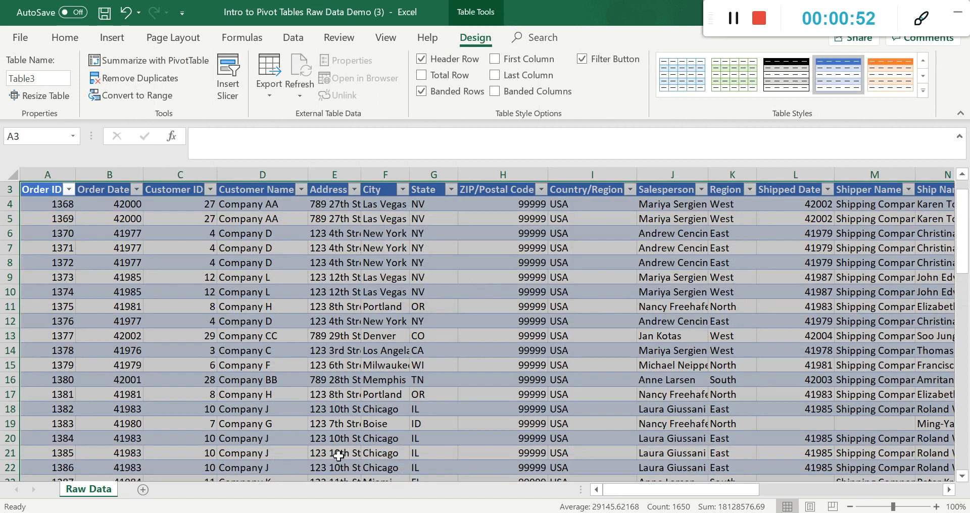
Step: Rename the order data table to Table1
left_click(97, 246)
left_click(49, 192)
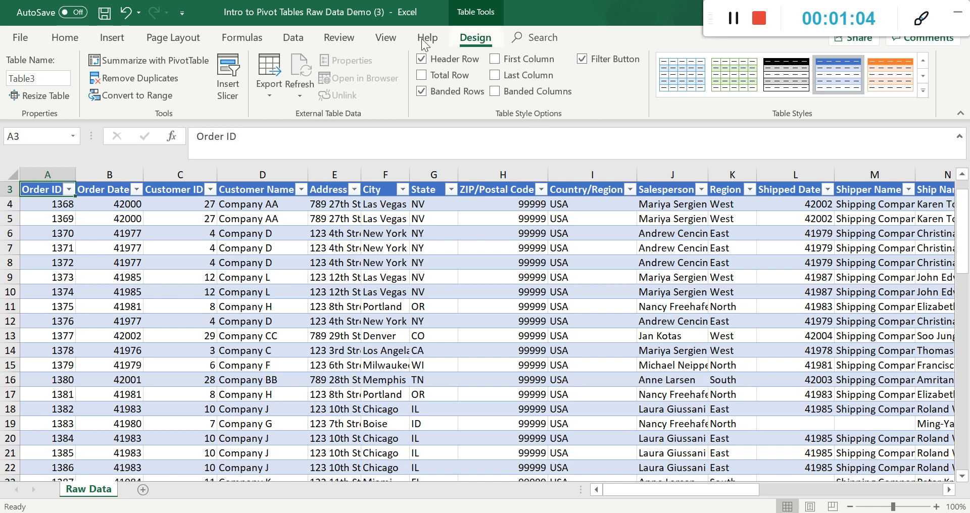
left_click(50, 77)
left_click(50, 78)
key("BackSpace")
type("1")
Step: Create a PivotTable from Table1 on a new worksheet
key("alt+Tab")
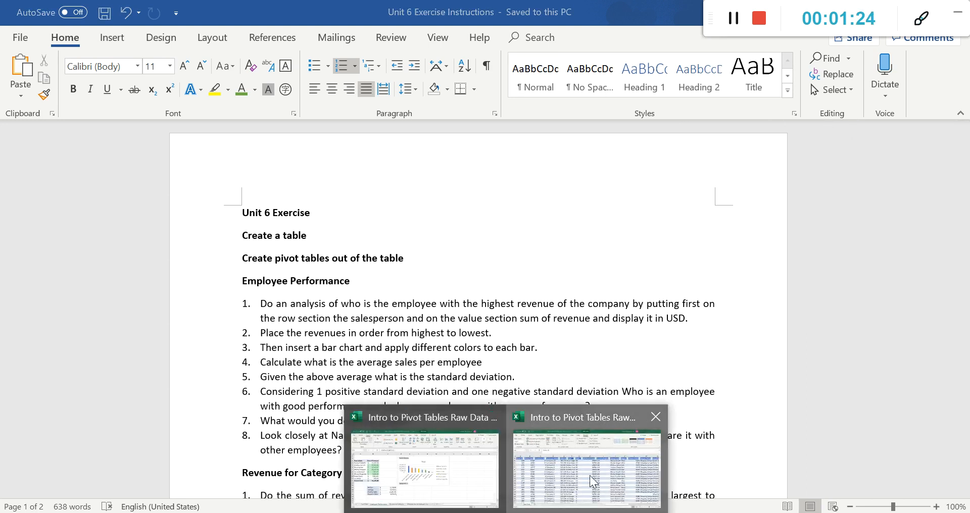
left_click(586, 474)
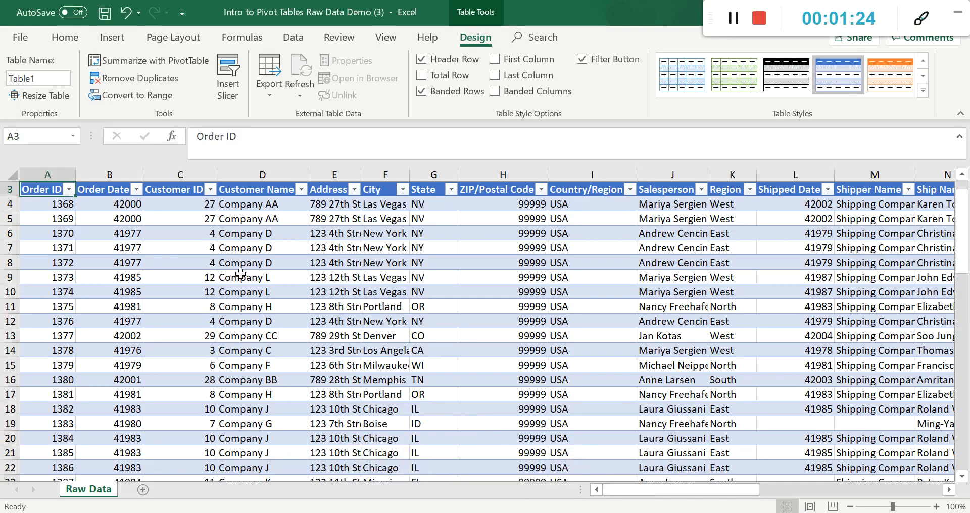
left_click(113, 41)
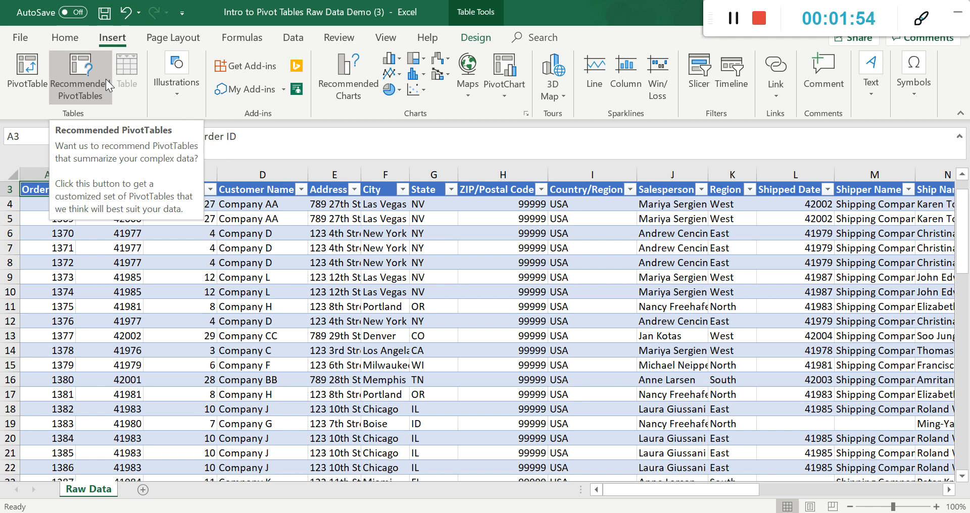
left_click(41, 69)
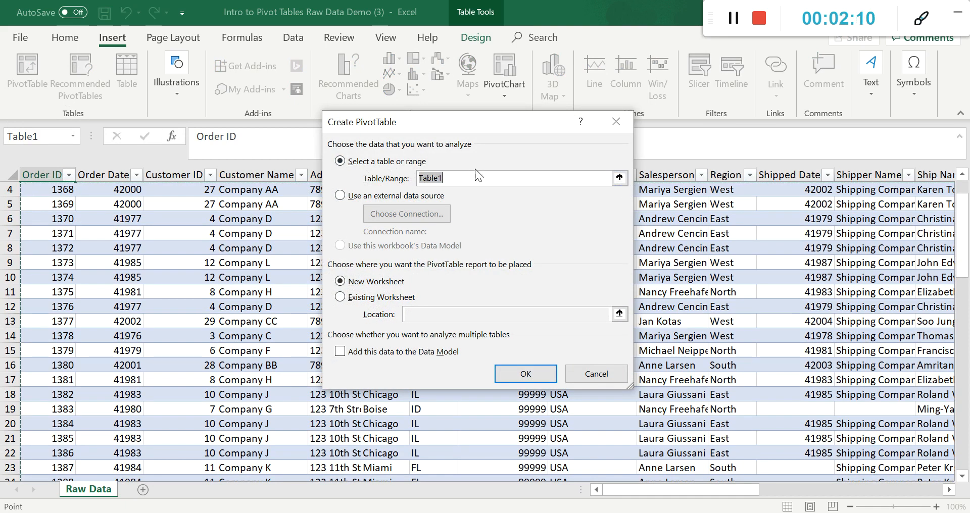
left_click(619, 177)
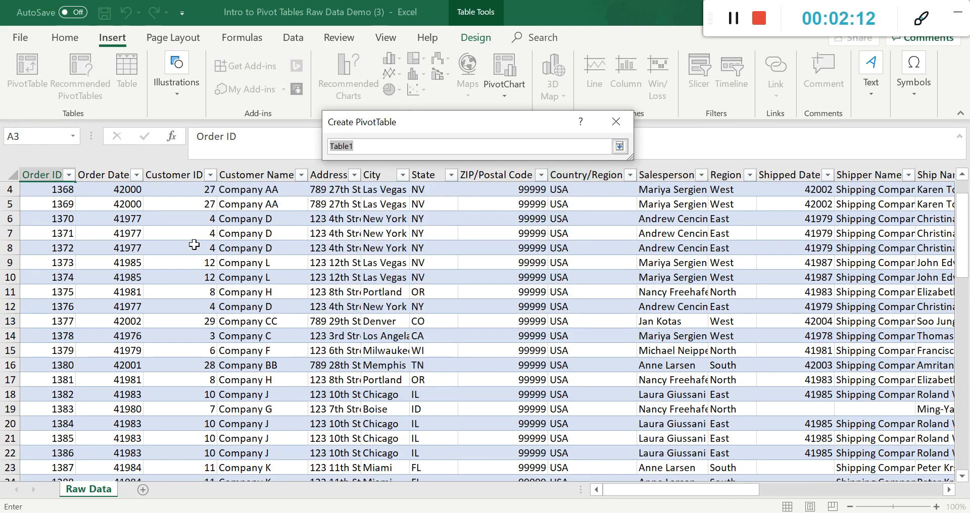
left_click(620, 146)
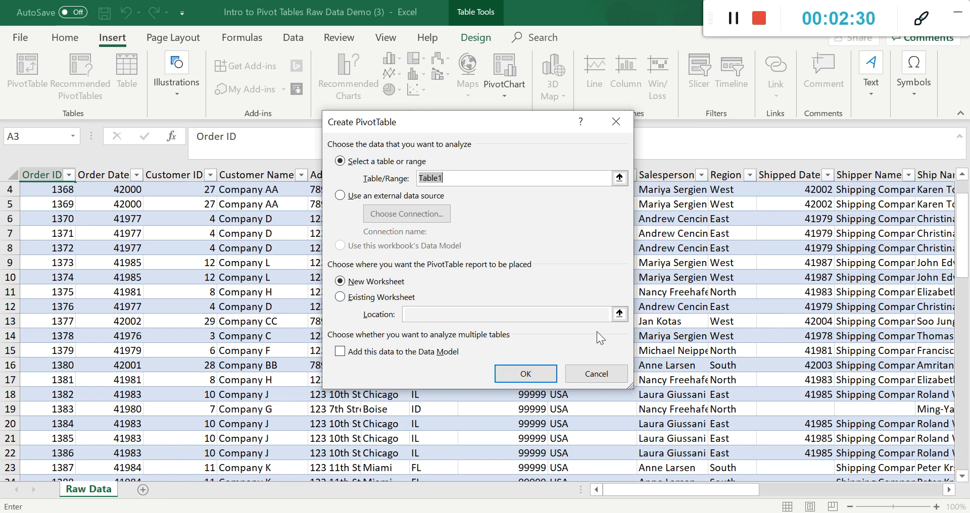
left_click(534, 375)
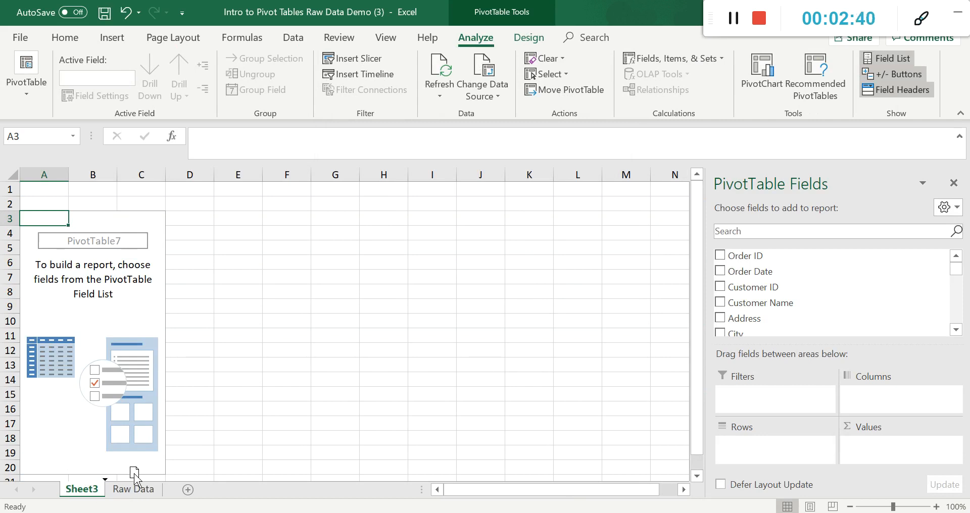
Step: Move the PivotTable sheet after Raw Data and rename it "employee performance"
left_click_drag(93, 493, 185, 492)
double_click(144, 490)
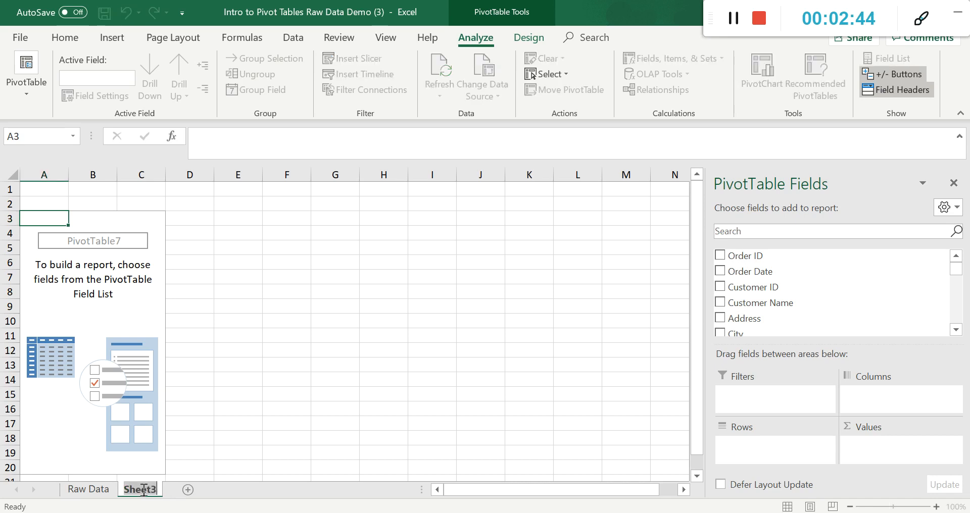
type("empl")
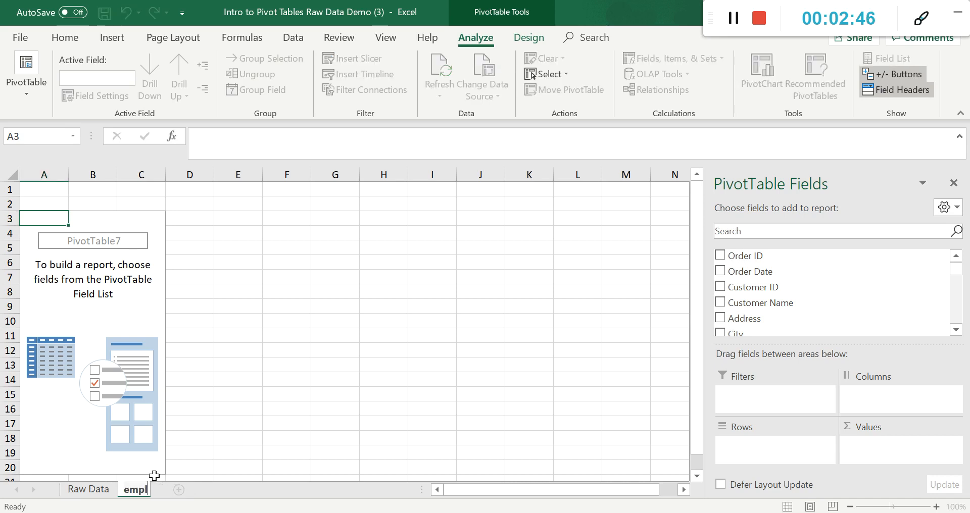
type("oyee perfro")
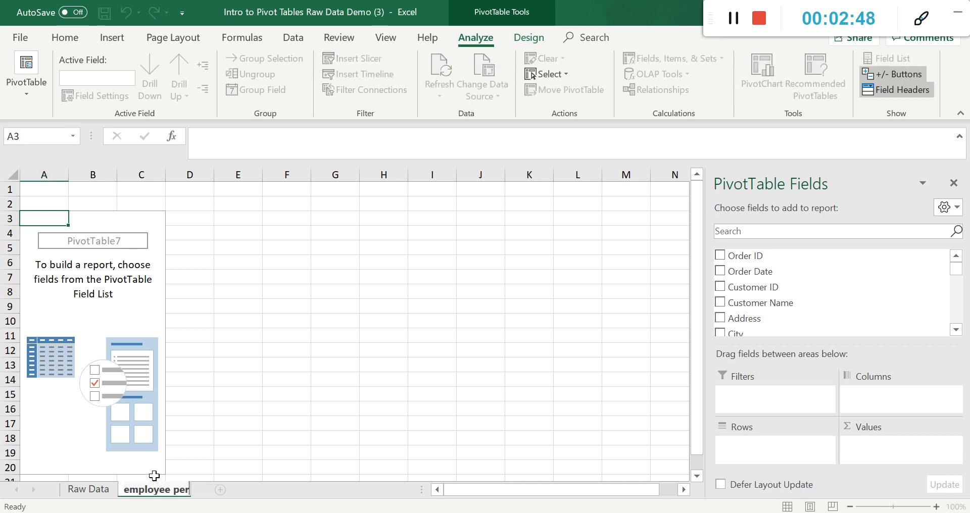
key("BackSpace")
key("BackSpace")
type("ormance")
key("Return")
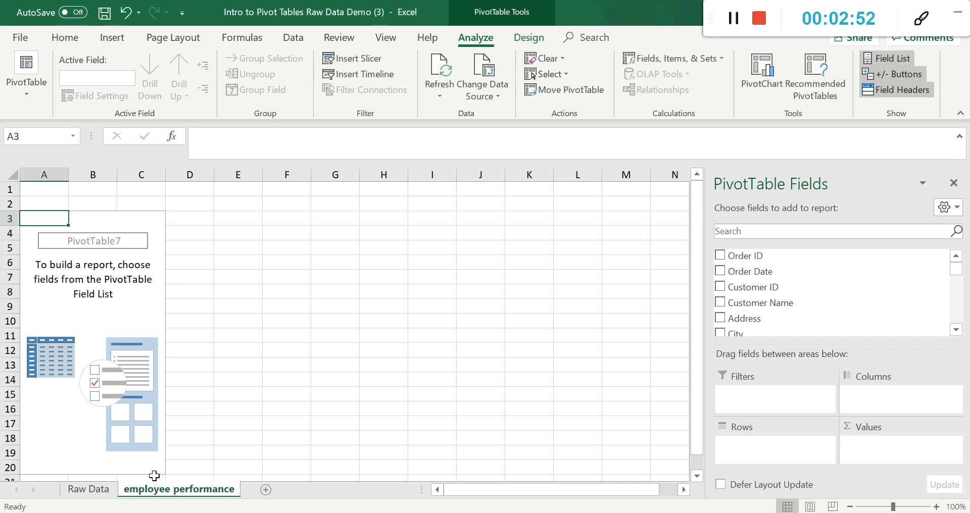
Step: Review the first Employee Performance task in the Unit 6 Exercise Instructions Word document, and return to the Excel workbook
key("alt+Tab")
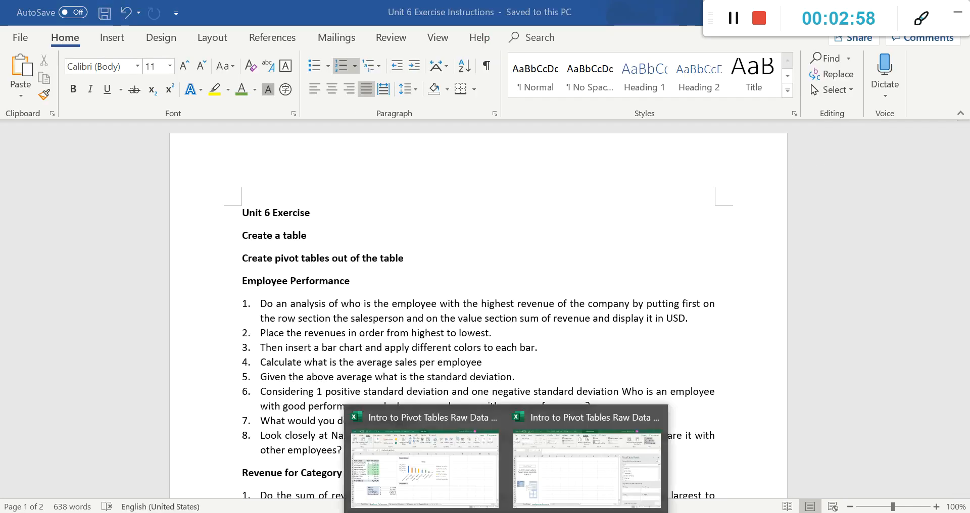
left_click(556, 487)
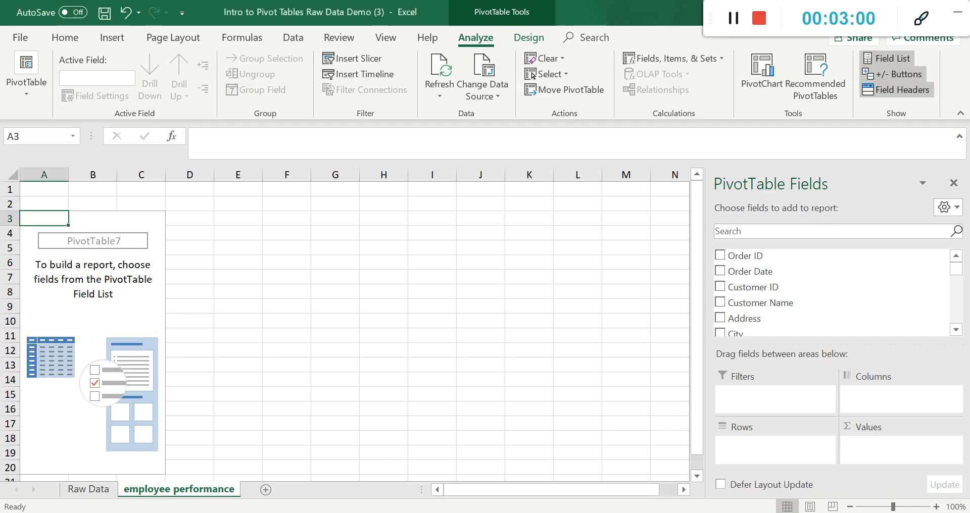
left_click(452, 512)
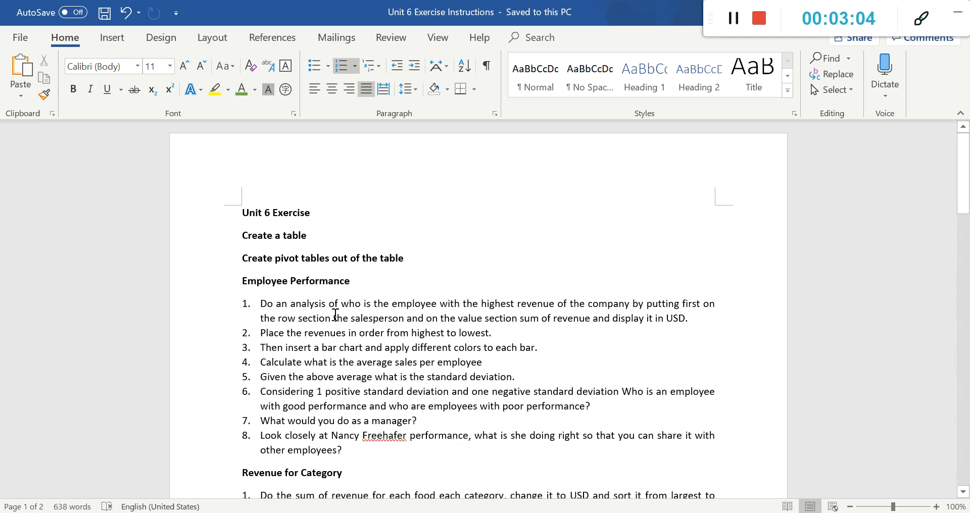
left_click_drag(277, 304, 599, 307)
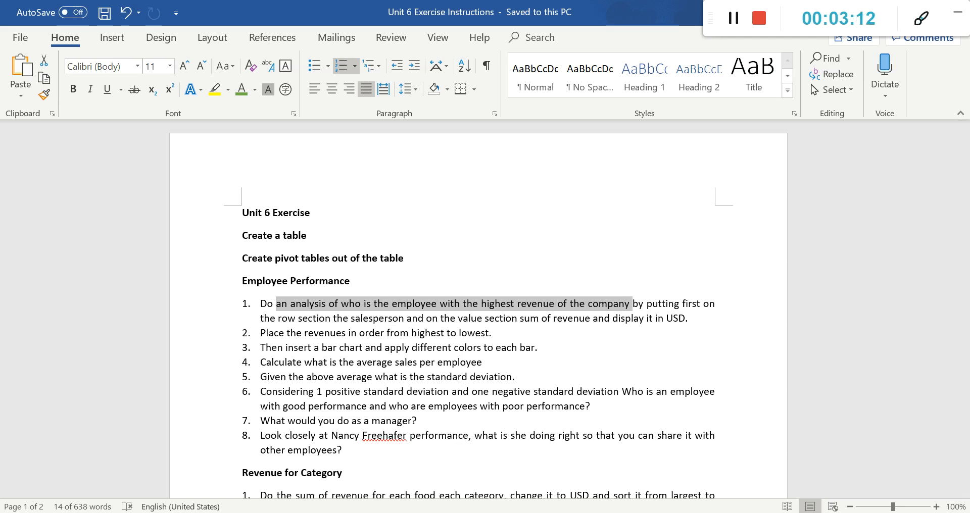
left_click(505, 512)
left_click(550, 487)
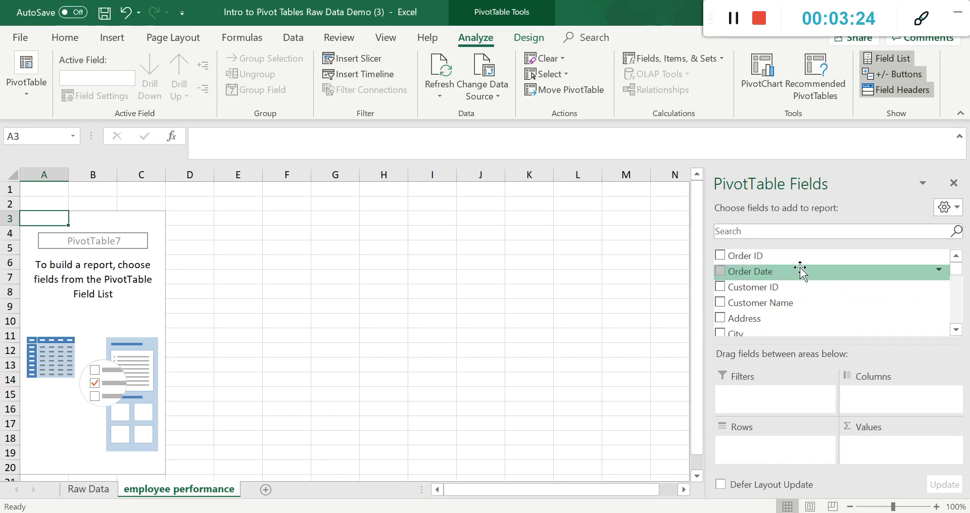
Step: Add the Salesperson field to the rows of the PivotTable on the employee performance sheet
left_click(88, 489)
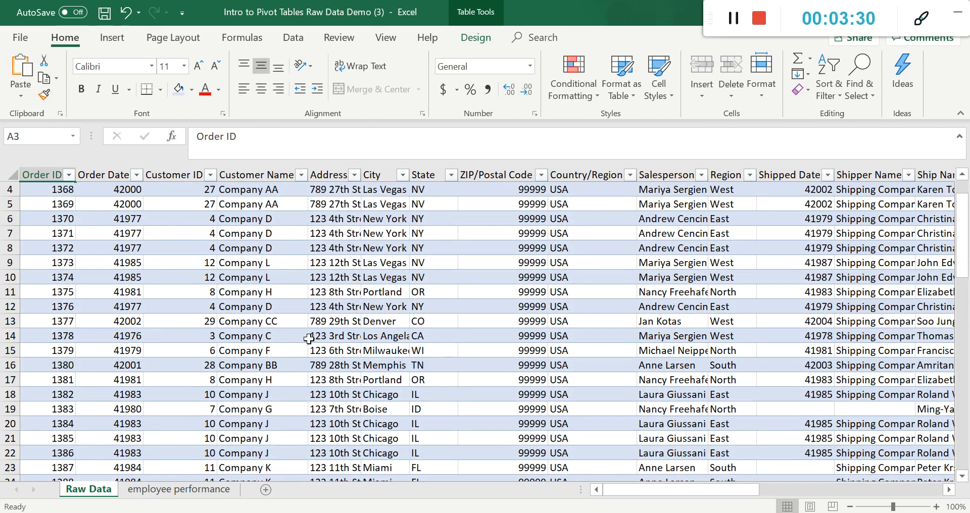
left_click(167, 495)
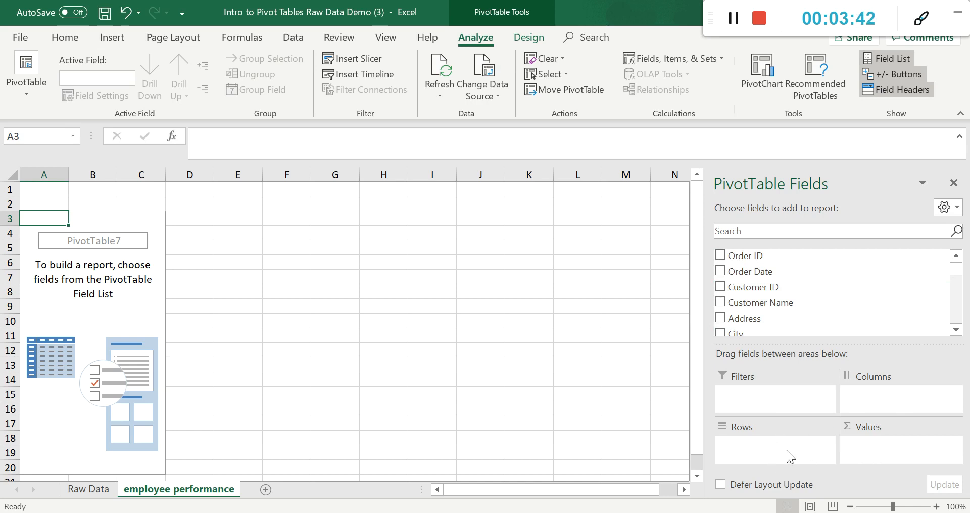
mouse_move(959, 272)
left_mouse_down()
mouse_move(956, 334)
mouse_move(953, 284)
left_mouse_up()
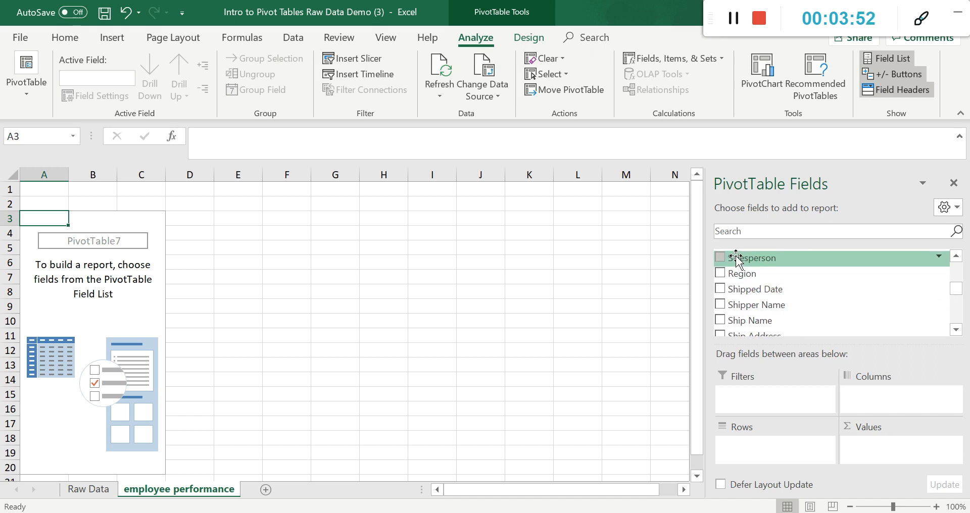
left_click_drag(733, 259, 793, 447)
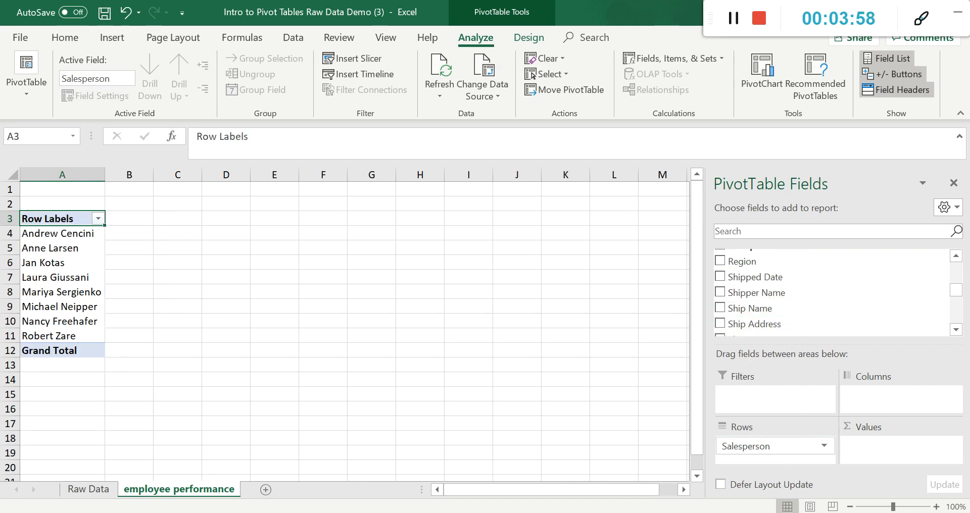
Step: Add the Revenue field to the PivotTable values as a sum
key("alt+Tab")
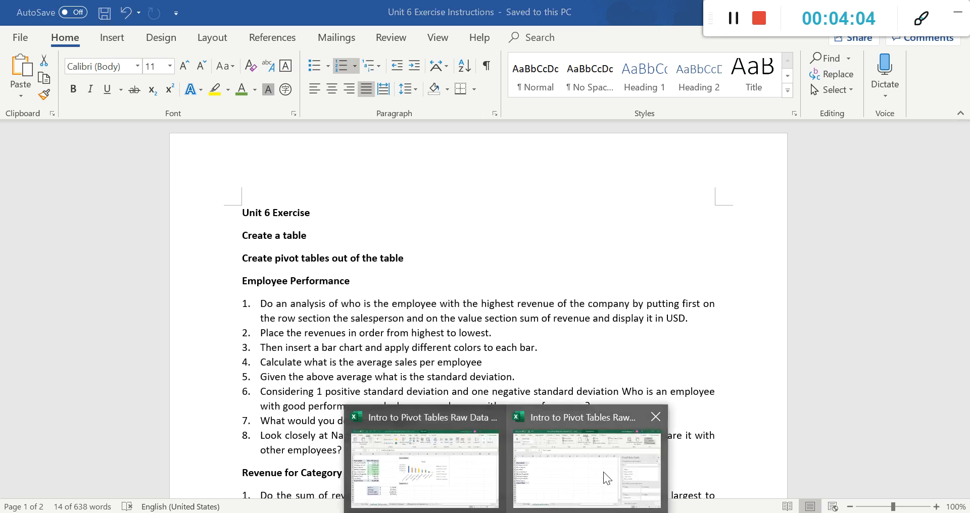
left_click(603, 472)
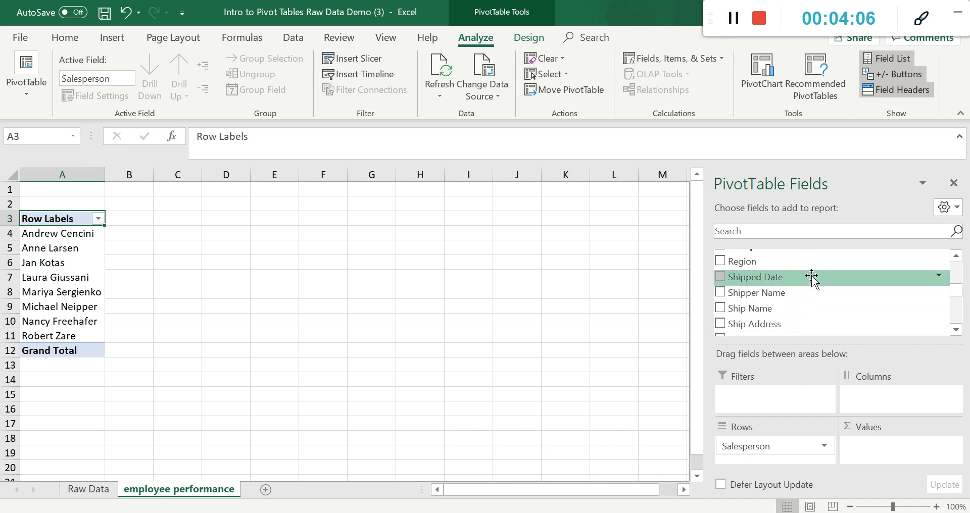
scroll(908, 299, "down", 1)
scroll(908, 299, "down", 4)
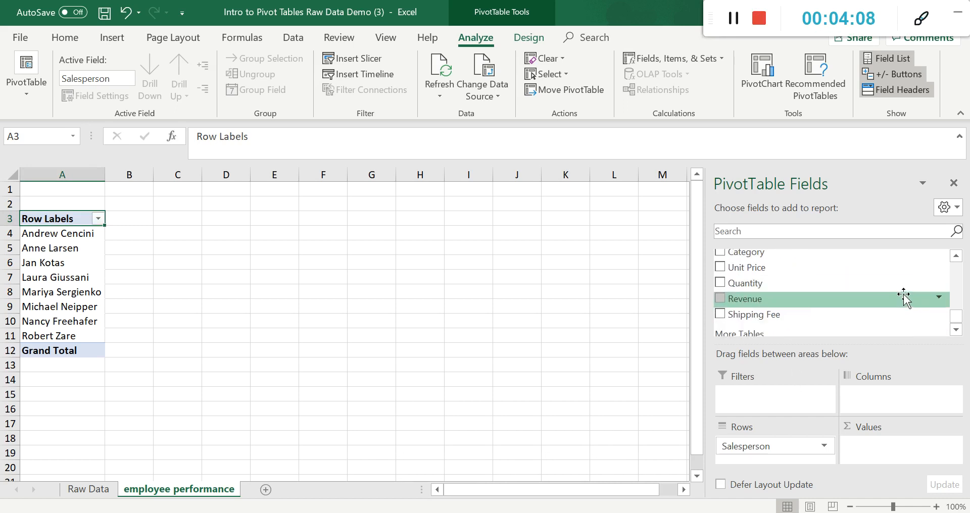
mouse_move(729, 309)
left_mouse_down()
mouse_move(770, 321)
mouse_move(891, 457)
left_mouse_up()
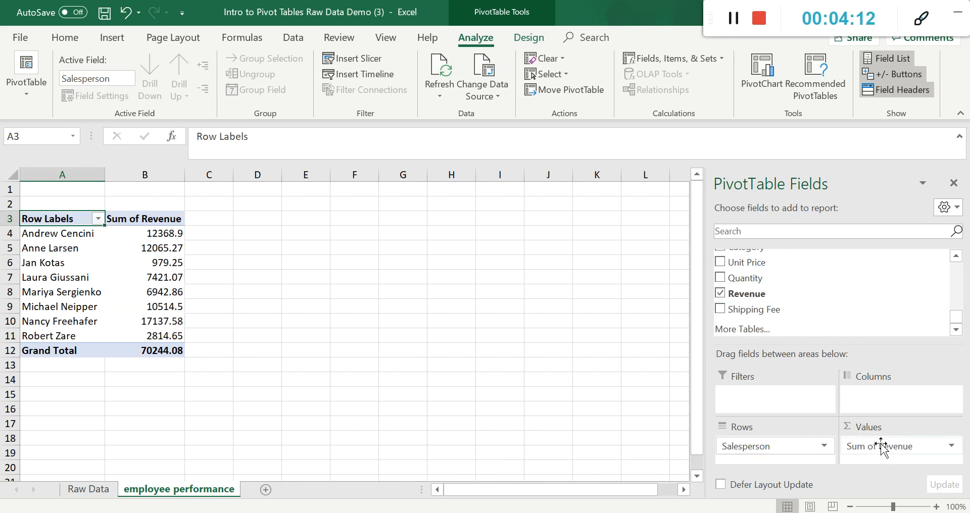
Step: Check the revenue display format required by the first task in the Word instructions, and return to the Excel workbook
key("alt+Tab")
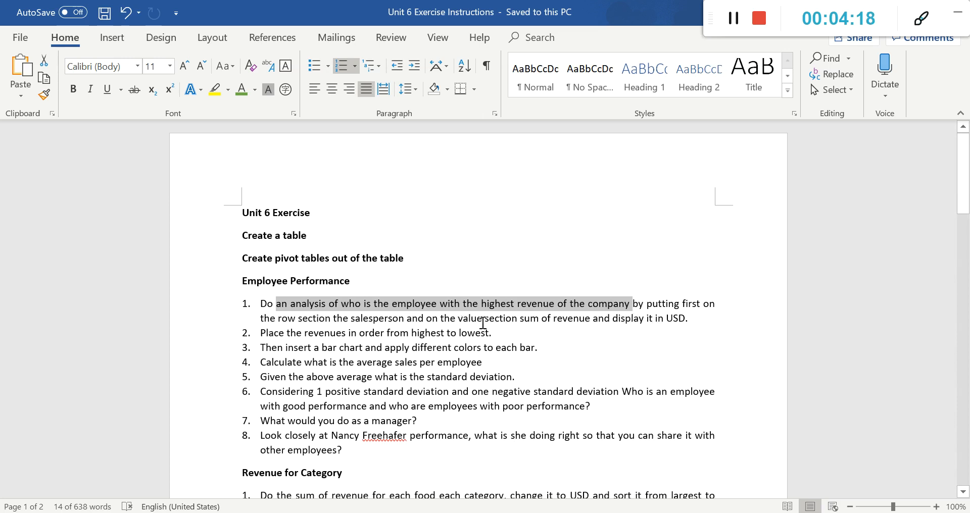
left_click_drag(593, 318, 685, 319)
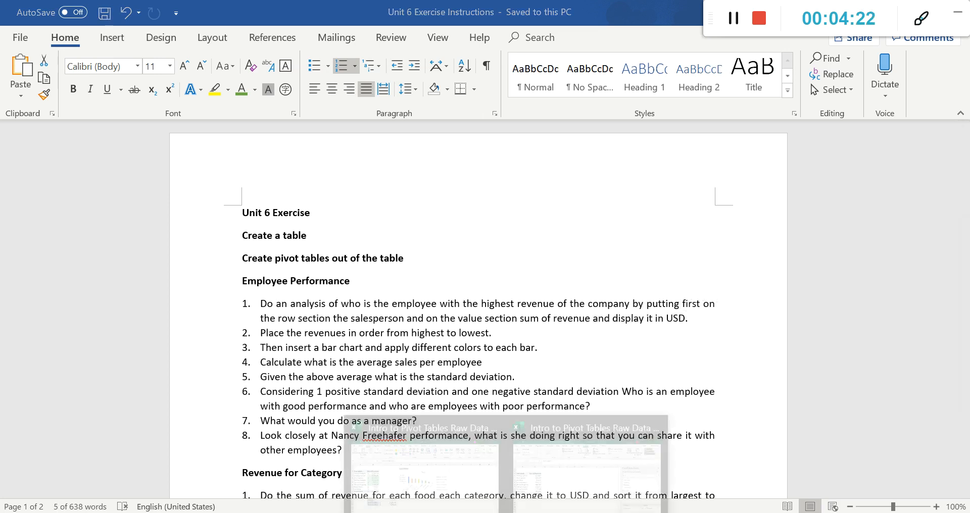
left_click(577, 494)
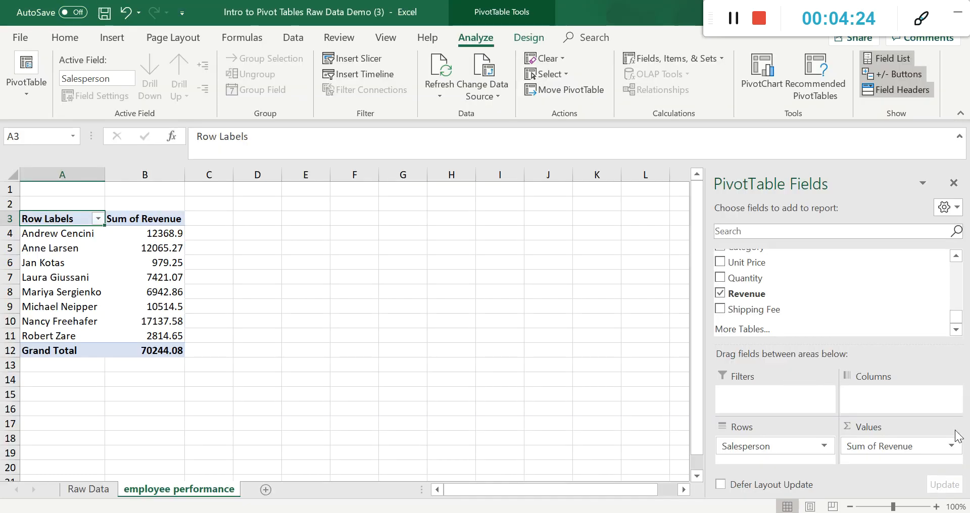
Step: Format the PivotTable's Sum of Revenue values as Currency with 2 decimal places and the $ symbol
left_click(903, 447)
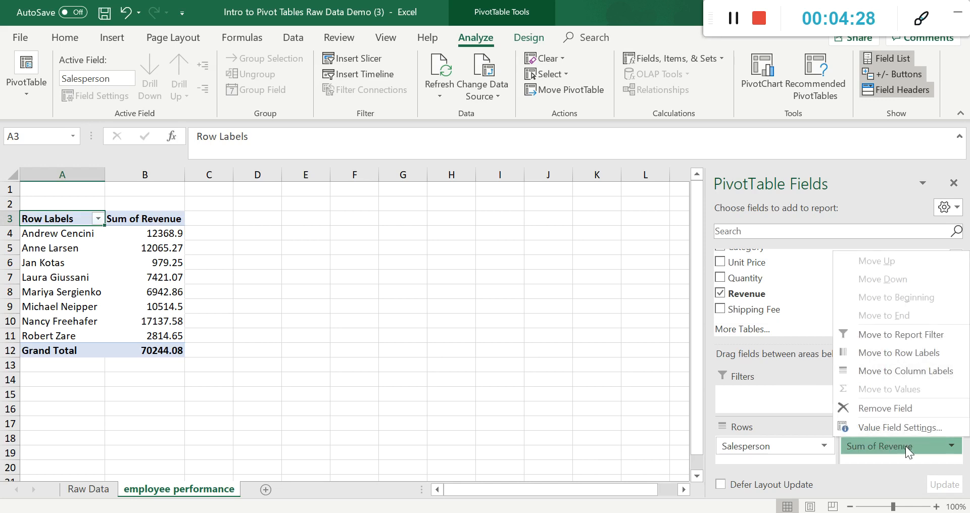
left_click(900, 428)
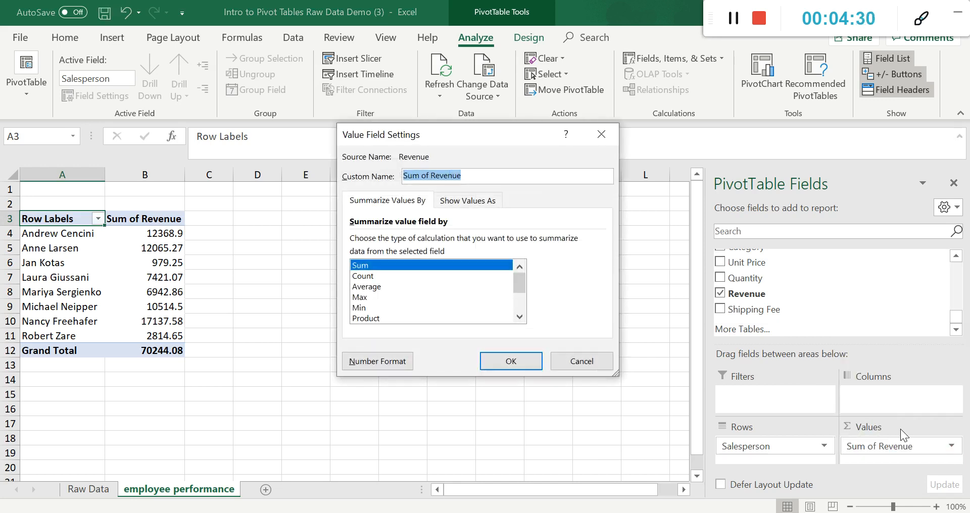
left_click(385, 361)
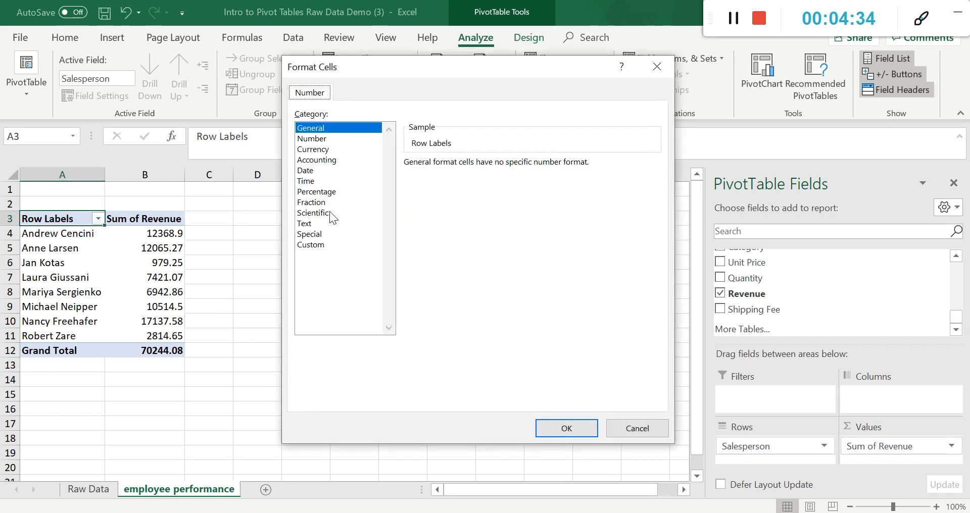
left_click(321, 150)
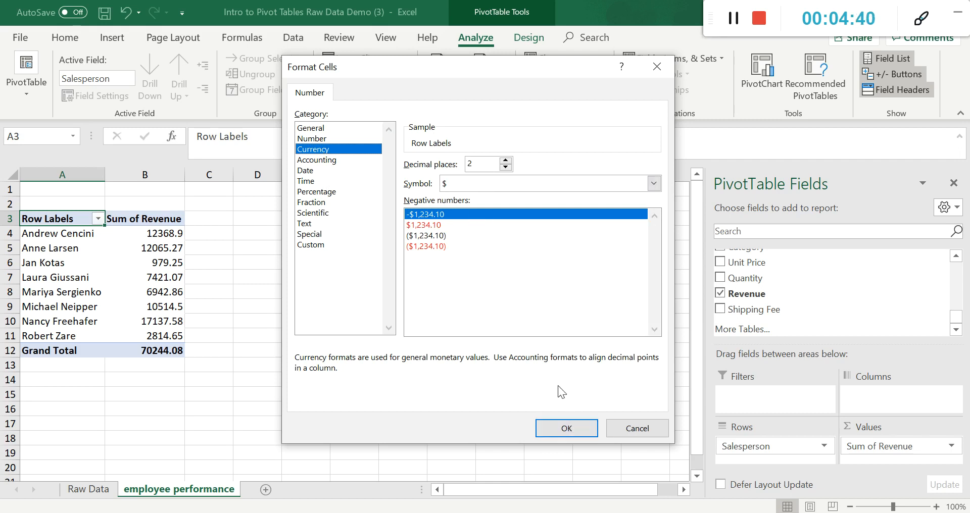
left_click(566, 428)
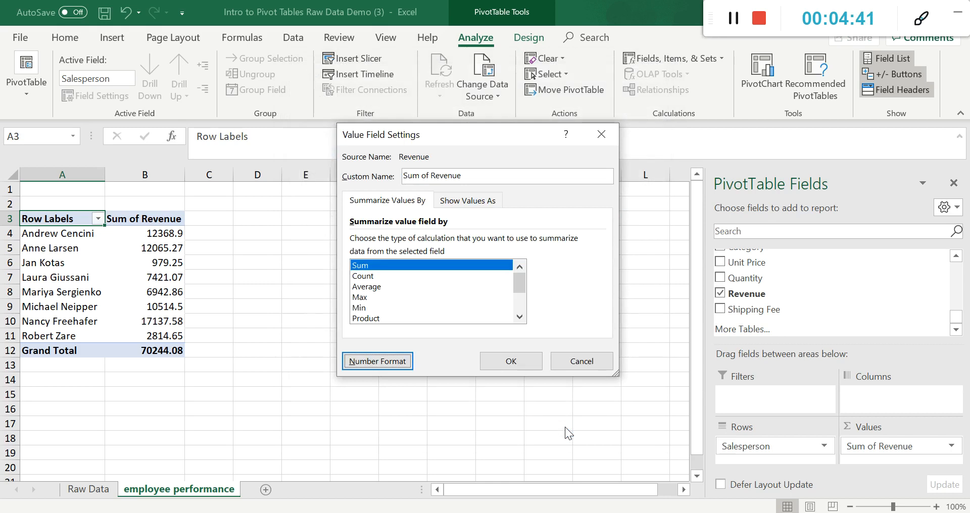
left_click(517, 360)
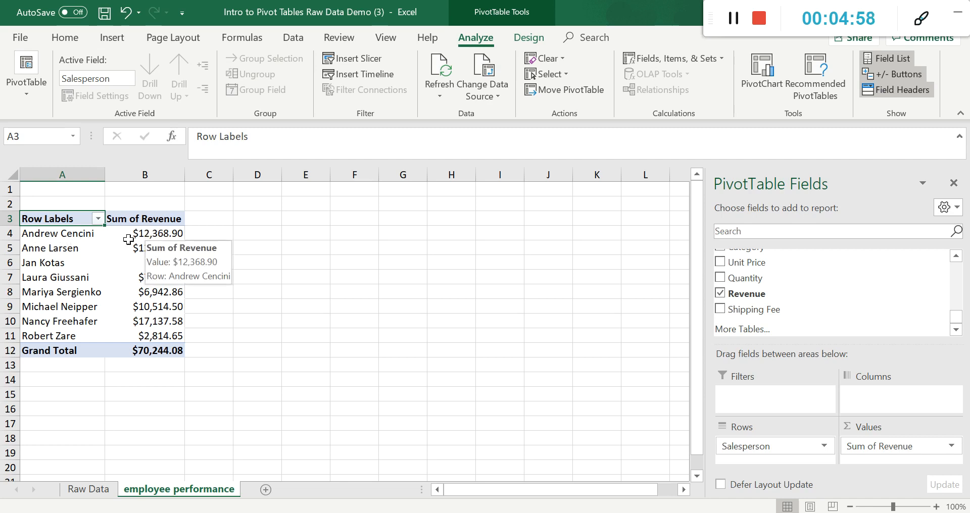
Step: Highlight rows 6, 7 and 12 on the Raw Data sheet to examine one salesperson's orders, and return to the employee performance sheet
mouse_move(147, 235)
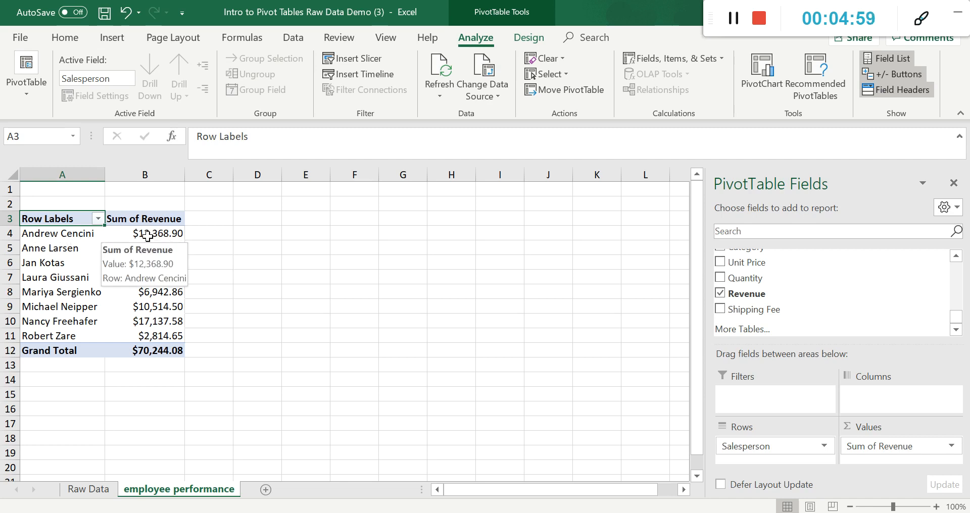
left_click(89, 490)
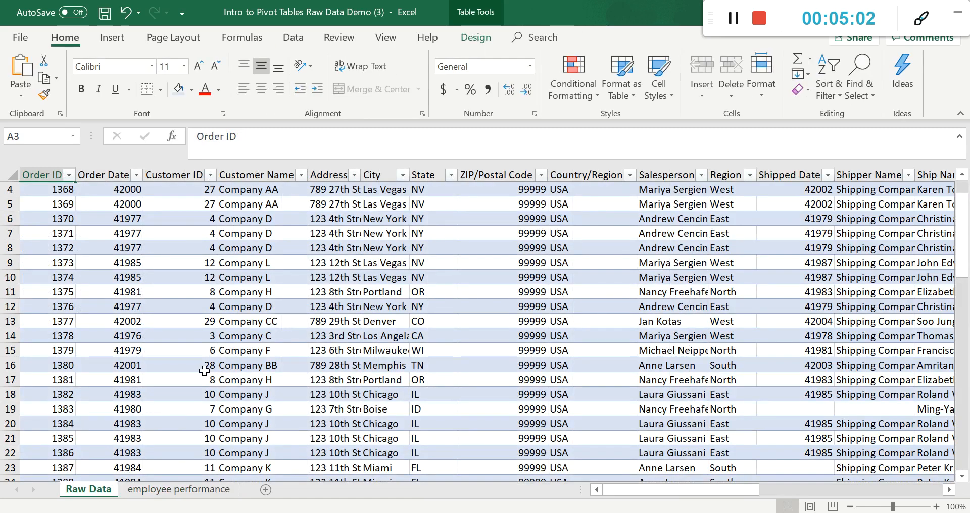
scroll(425, 336, "up", 1)
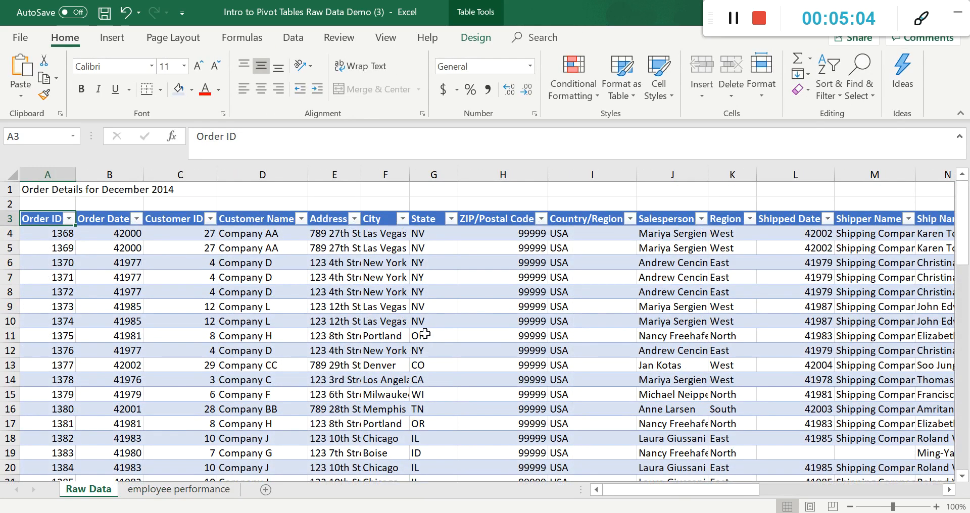
left_click(645, 263)
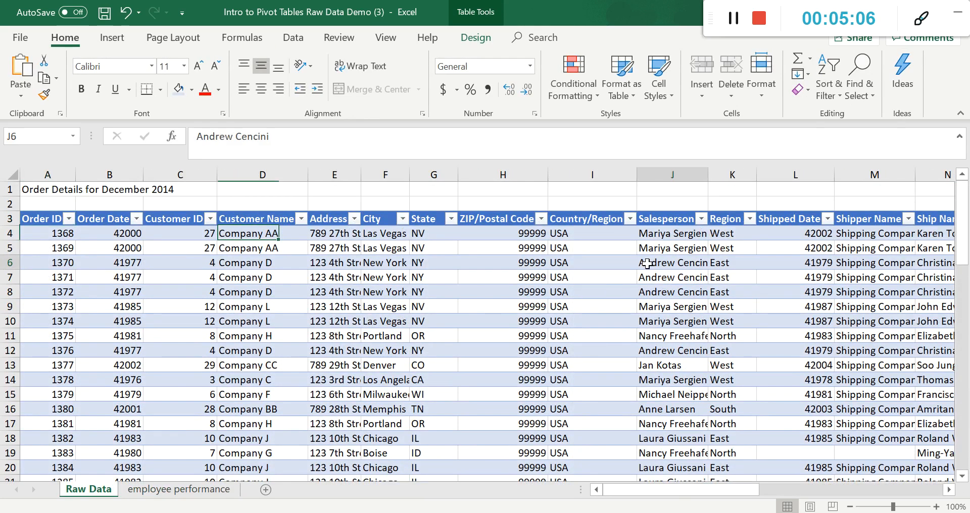
left_click_drag(647, 265, 649, 278)
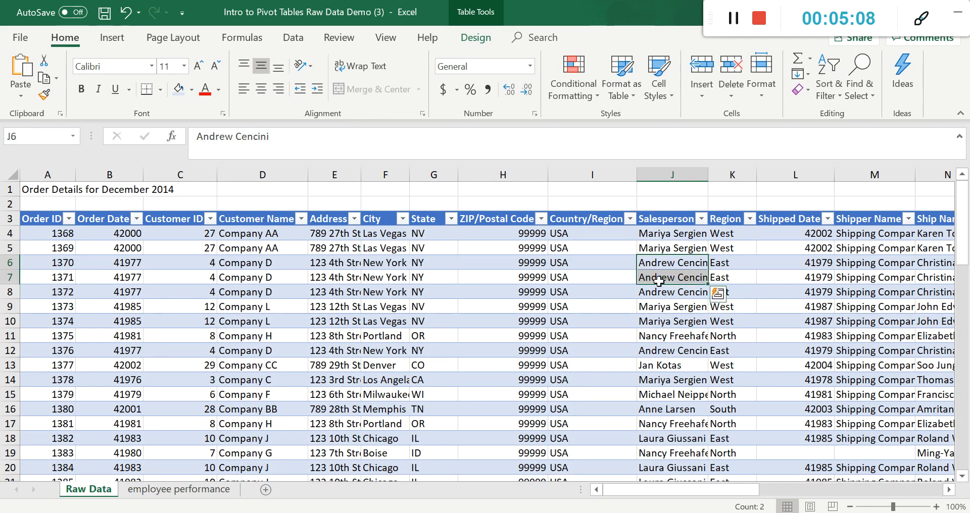
left_click(10, 263)
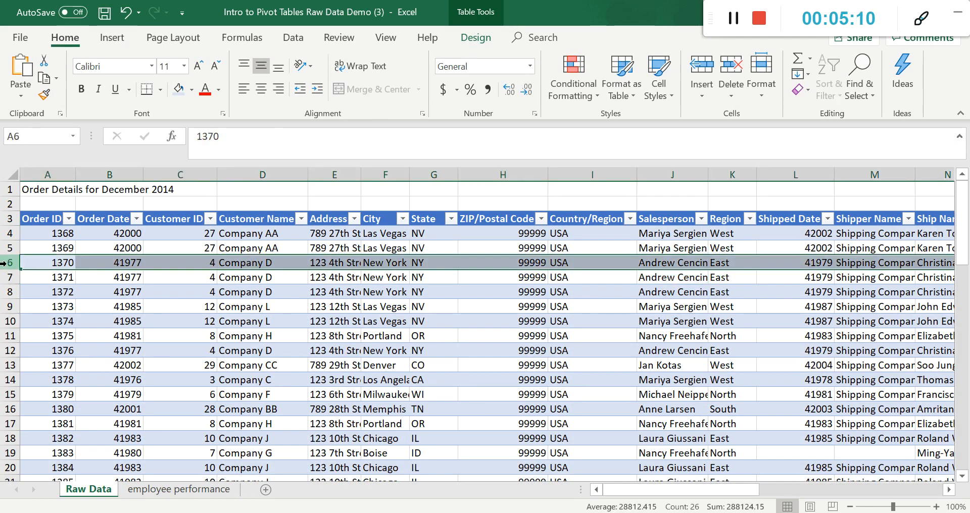
left_click(11, 275, "ctrl")
left_click(11, 350, "ctrl")
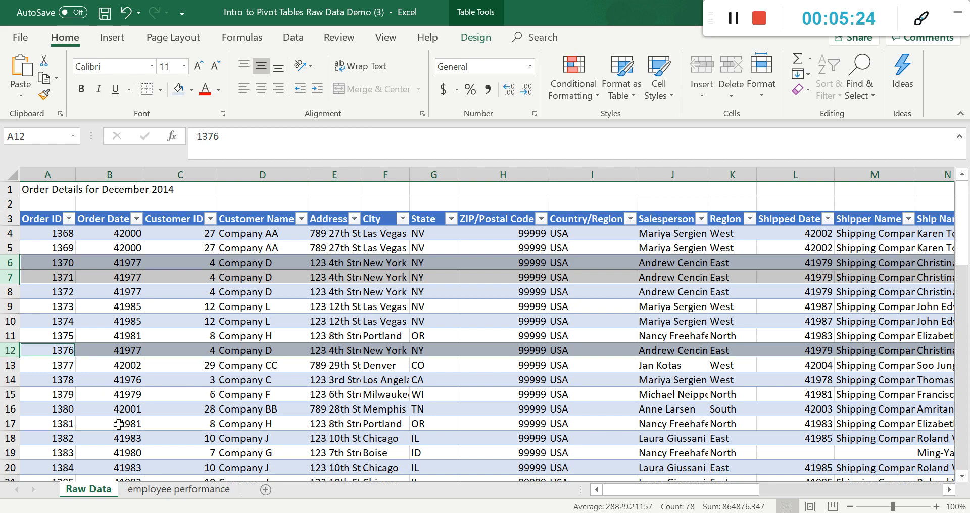
left_click(179, 497)
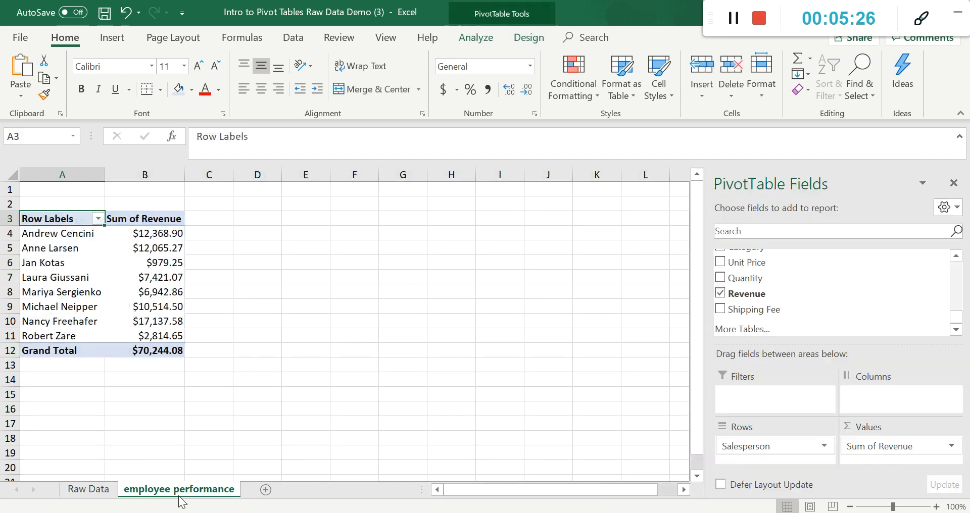
Step: Go through the summary functions from Count to Product in the Revenue value field settings, and keep Sum
left_click(144, 230)
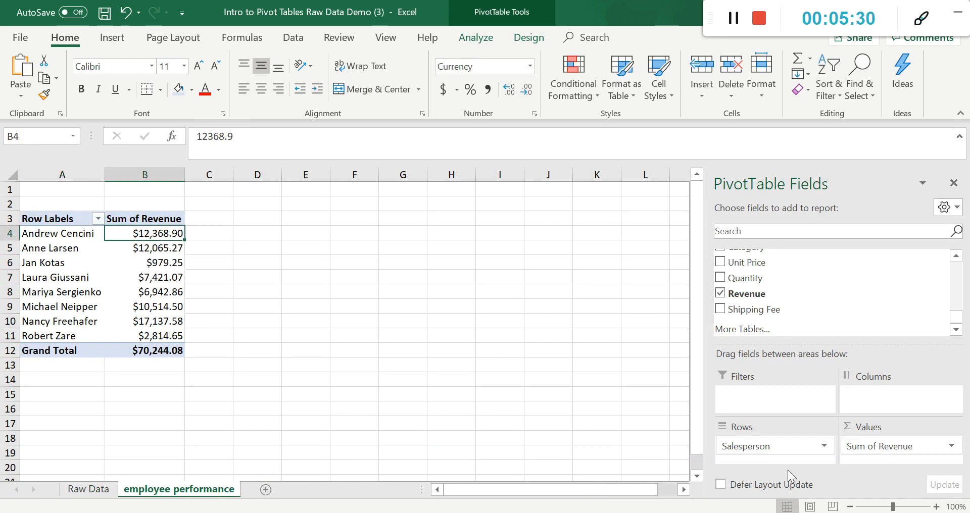
left_click(952, 446)
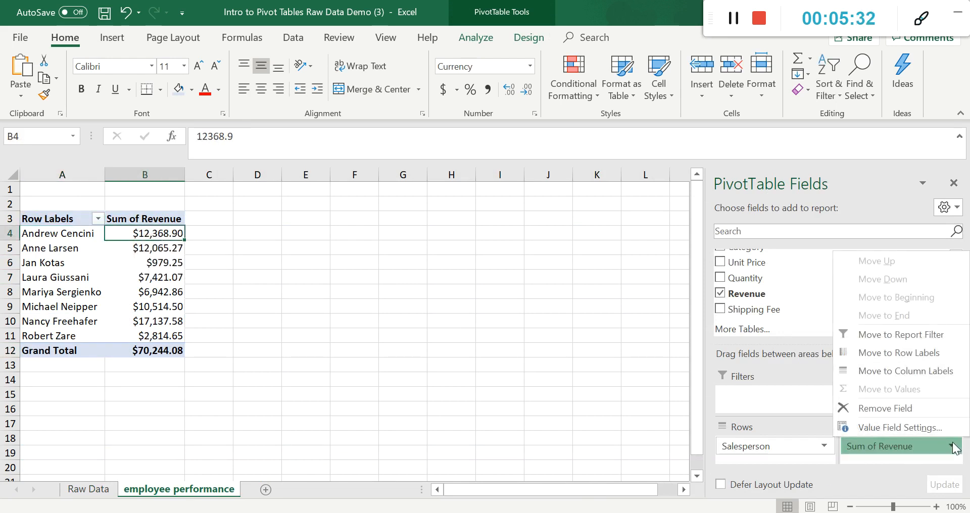
left_click(899, 427)
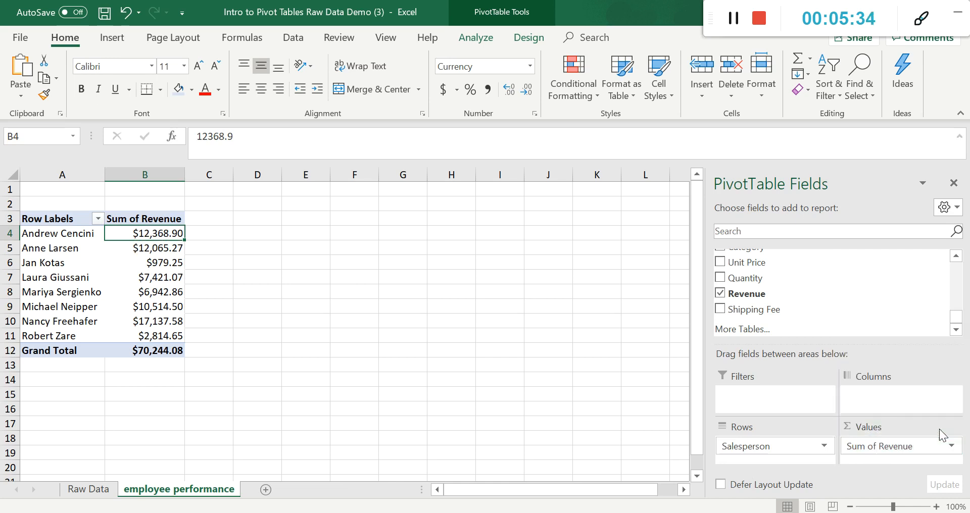
left_click(364, 276)
left_click(366, 286)
left_click(367, 298)
left_click(368, 307)
left_click(368, 318)
scroll(519, 288, "down", 1)
mouse_move(520, 287)
left_mouse_down()
mouse_move(520, 304)
mouse_move(521, 280)
left_mouse_up()
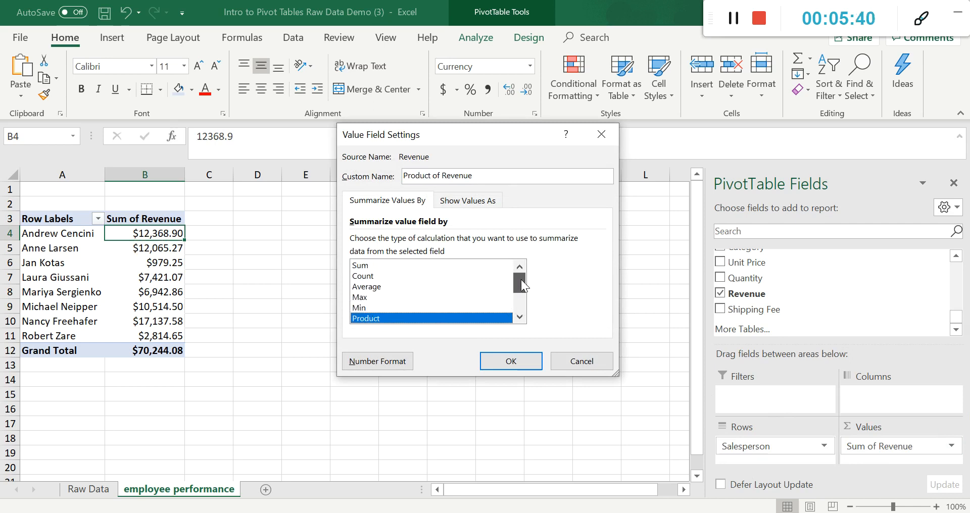
left_click(393, 266)
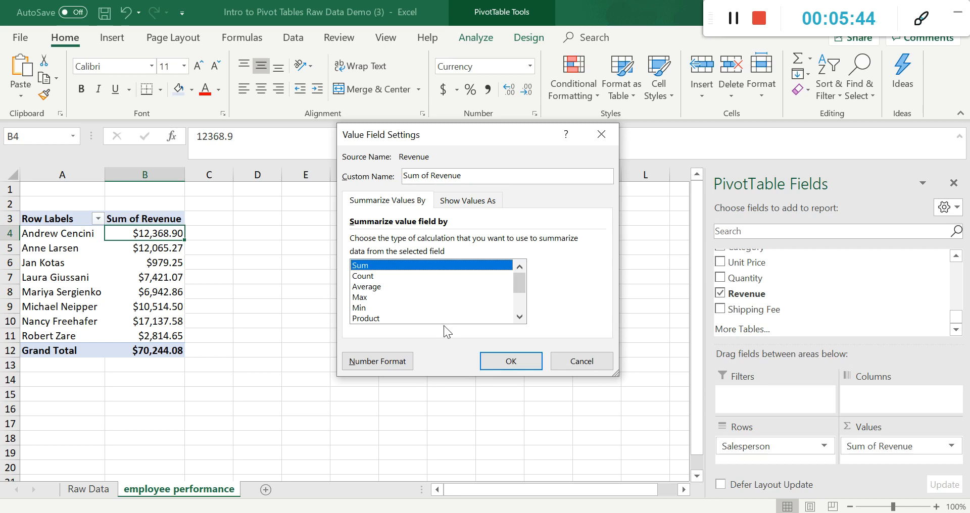
left_click(531, 362)
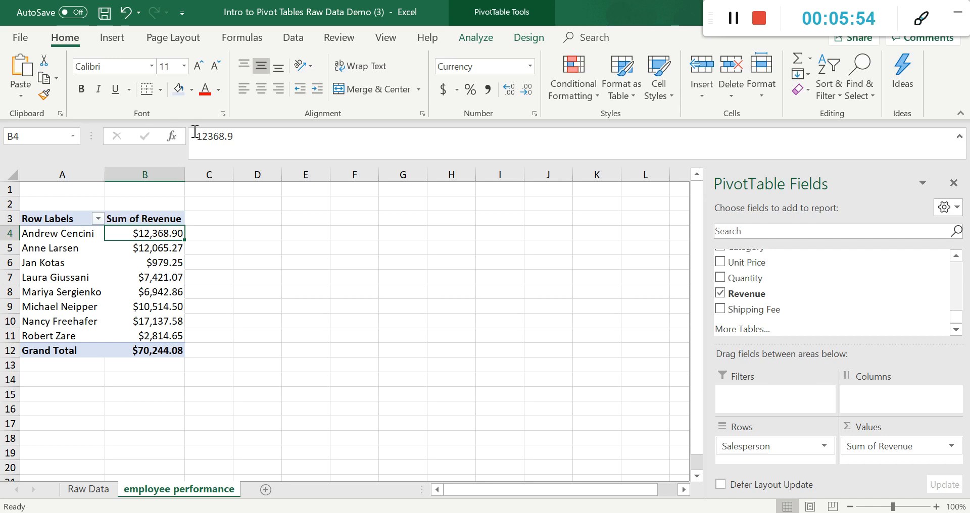
Step: Sort the PivotTable's Sum of Revenue values from largest to smallest
right_click(161, 236)
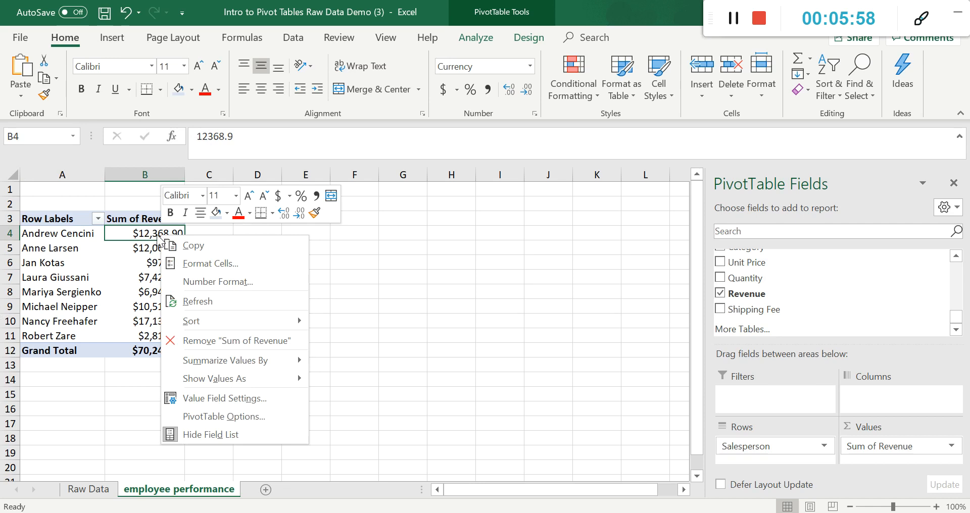
mouse_move(236, 324)
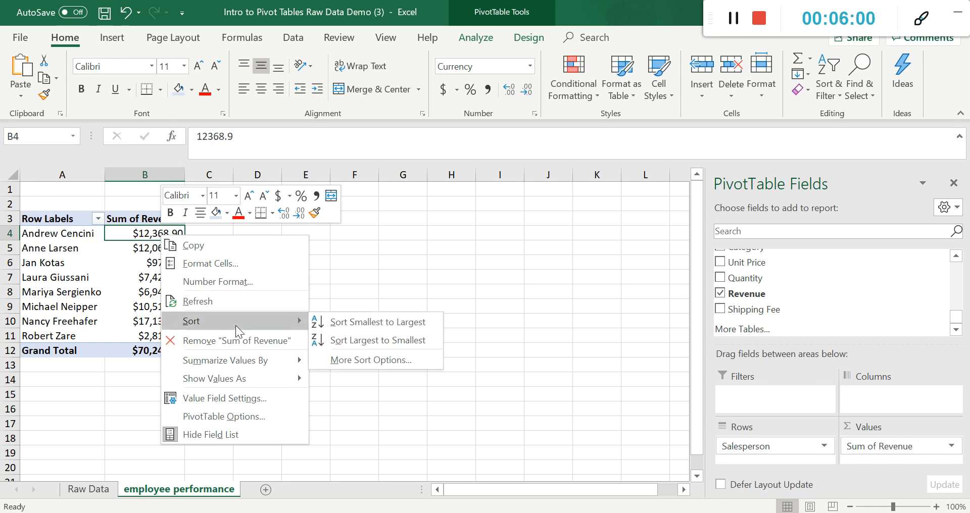
left_click(357, 340)
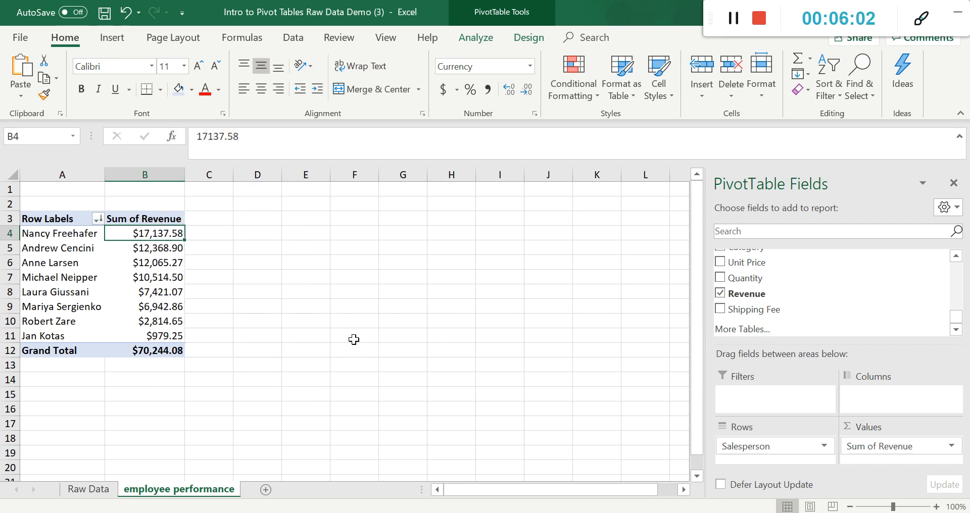
Step: Compare the availability of sorting on the Sum of Revenue header cell with that on the first revenue value, without applying anything
left_click(159, 214)
right_click(160, 218)
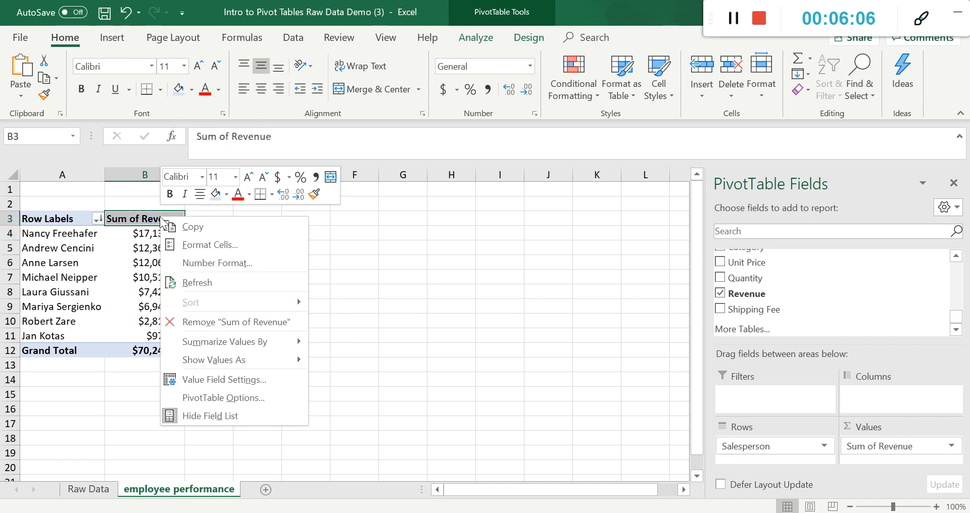
key("Escape")
left_click(132, 232)
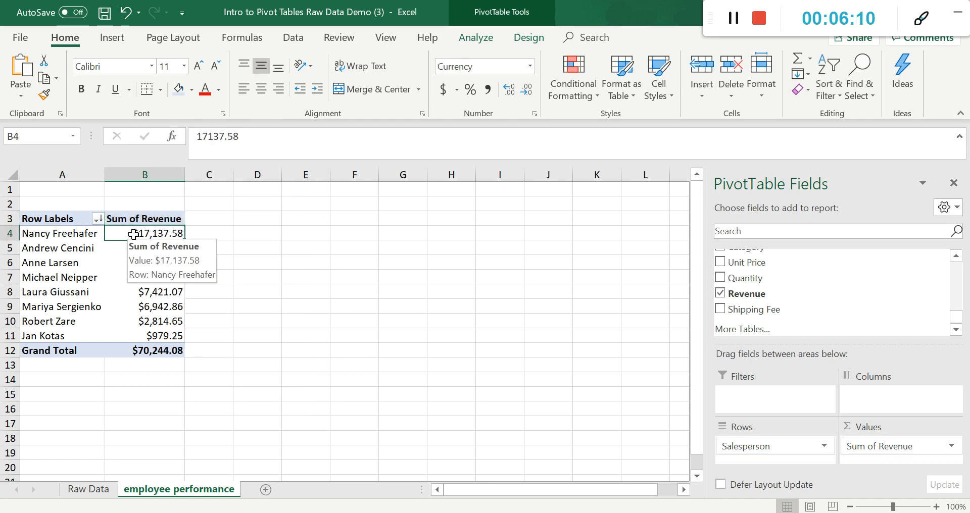
right_click(136, 237)
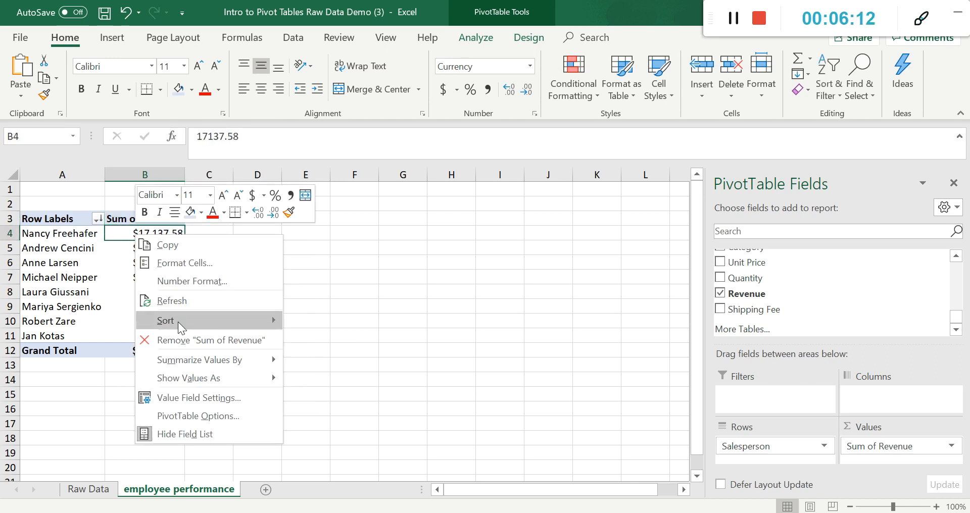
key("Escape")
left_click(124, 220)
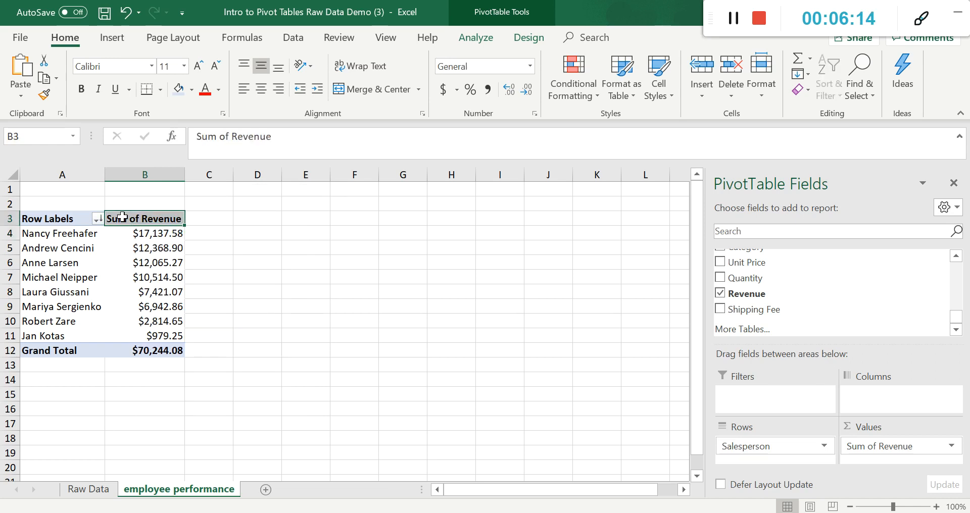
right_click(124, 220)
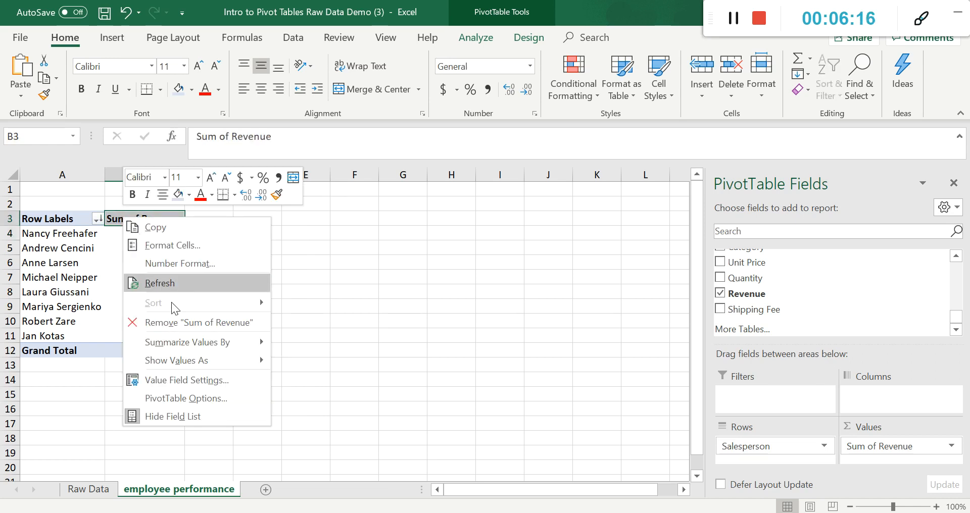
key("Escape")
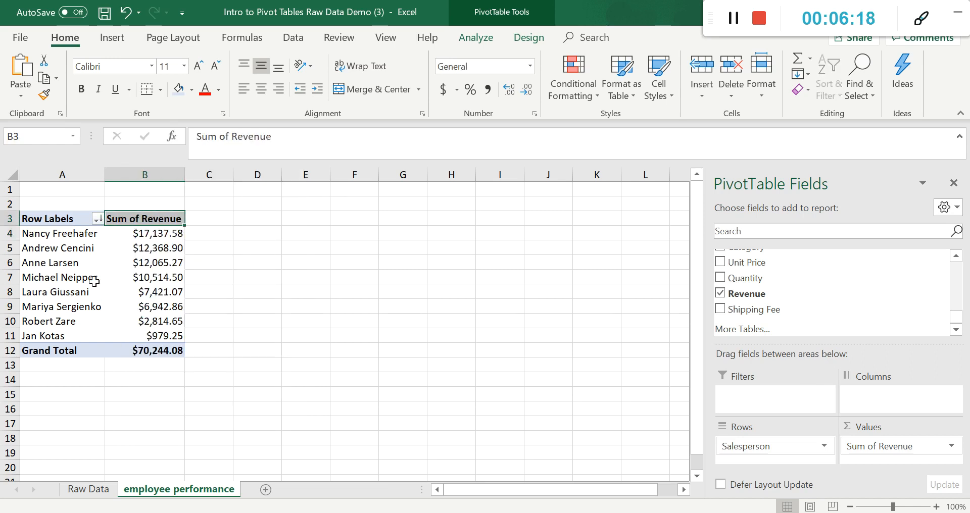
Step: Compare the sorted revenue values with the source orders on the Raw Data sheet, and return to the employee performance sheet
left_click(147, 235)
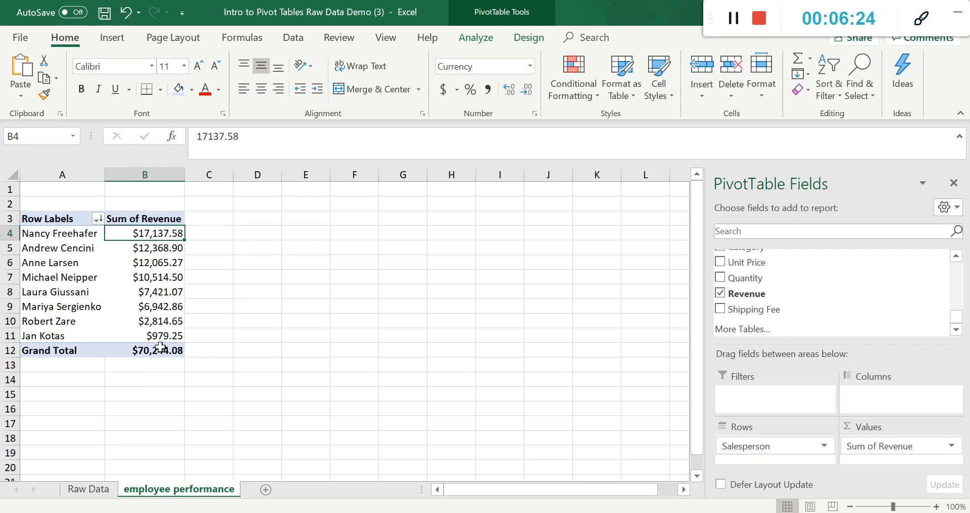
mouse_move(161, 337)
left_click(88, 489)
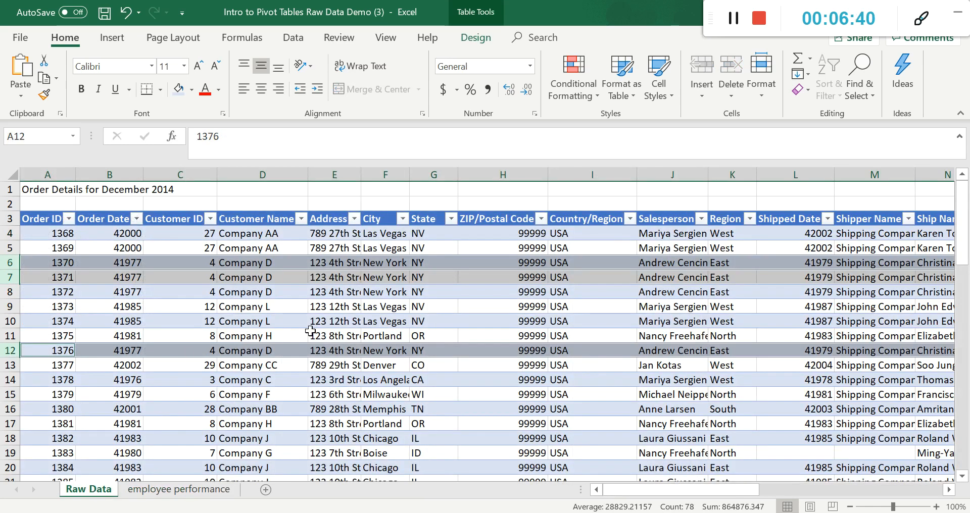
left_click(178, 492)
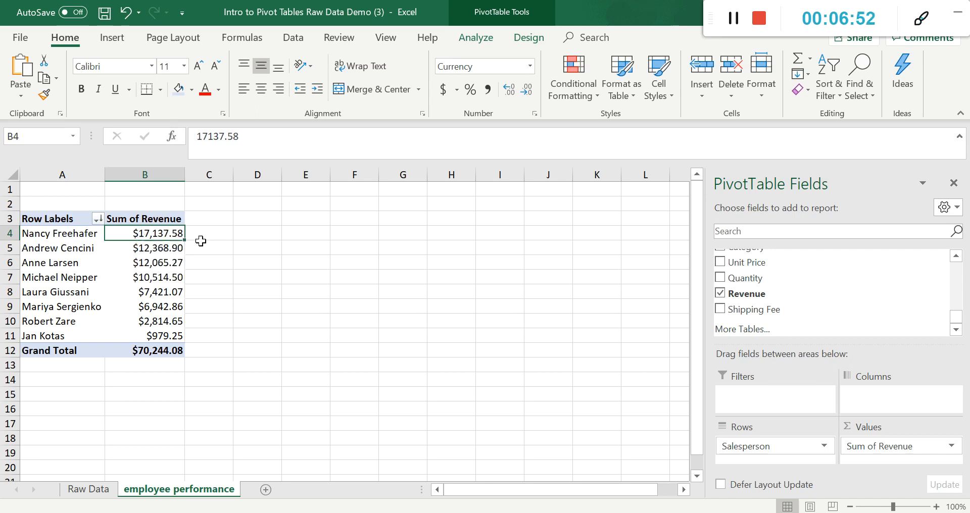
Step: Extract the order records behind the revenue in cell B4 to a new sheet, and return to the employee performance sheet
mouse_move(171, 233)
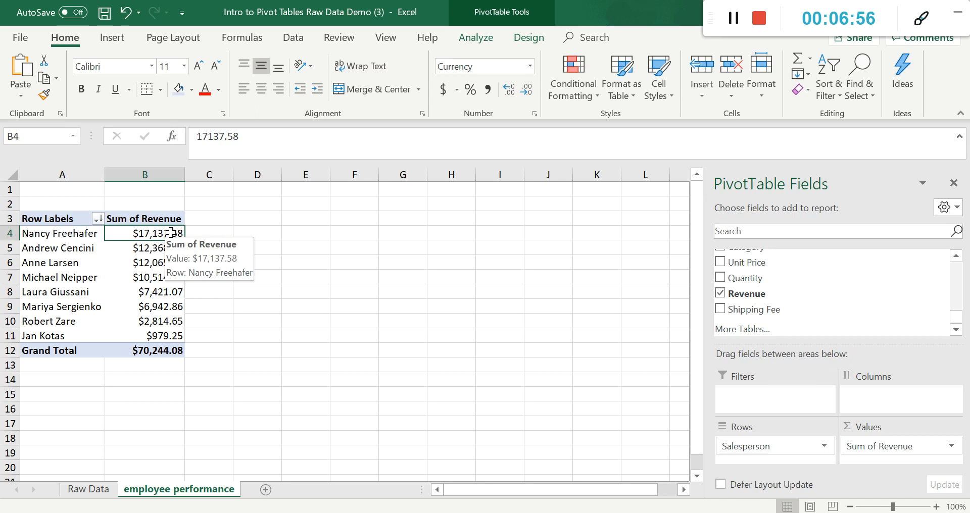
double_click(171, 232)
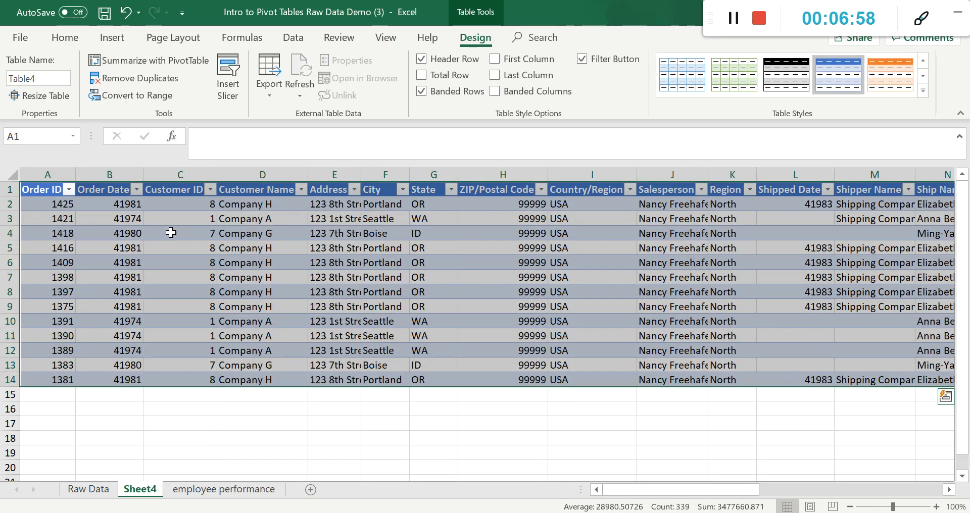
left_click(222, 491)
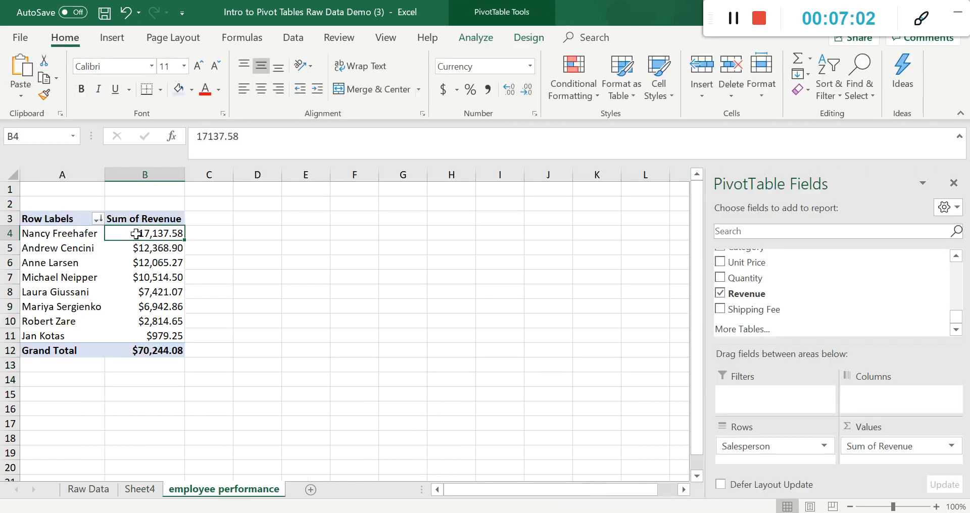
Step: Rename the extracted order records sheet, Sheet4, with the top salesperson's first name
left_click(141, 489)
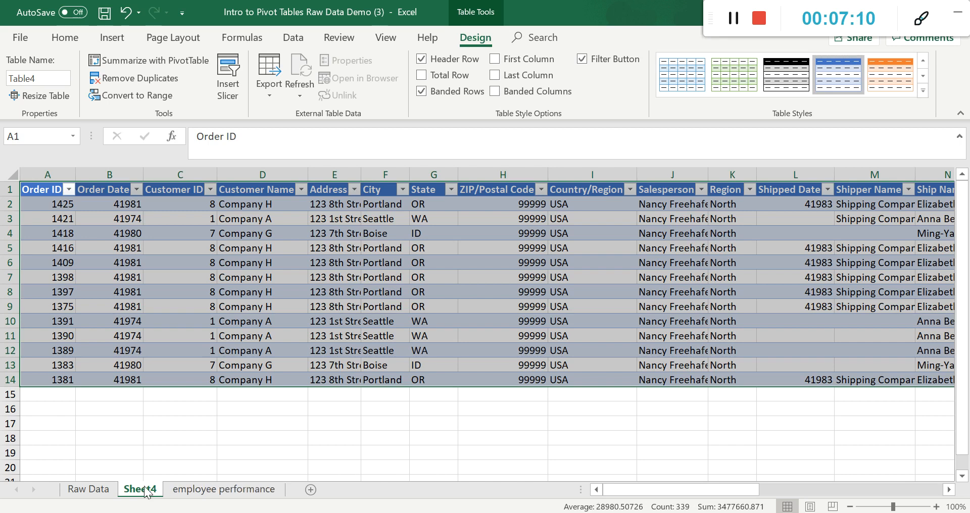
left_click(183, 493, "ctrl")
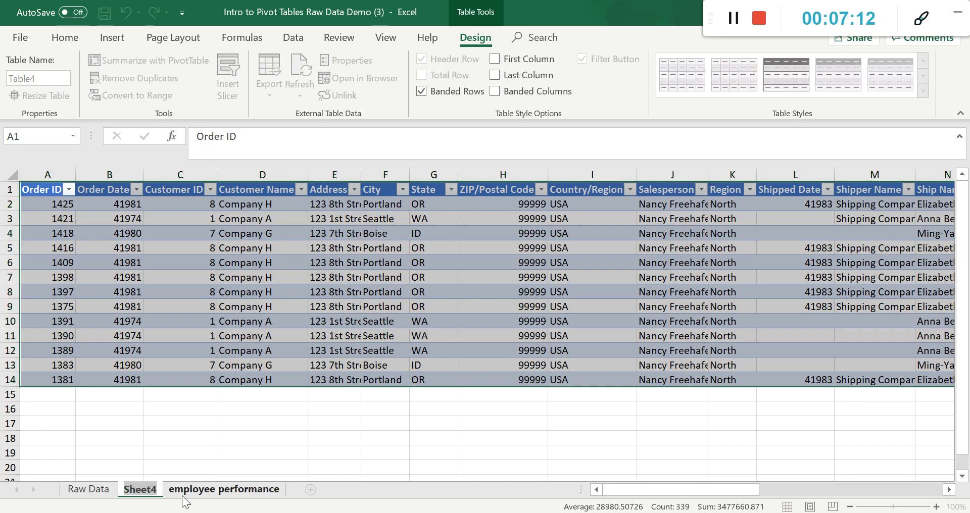
type("Nancy")
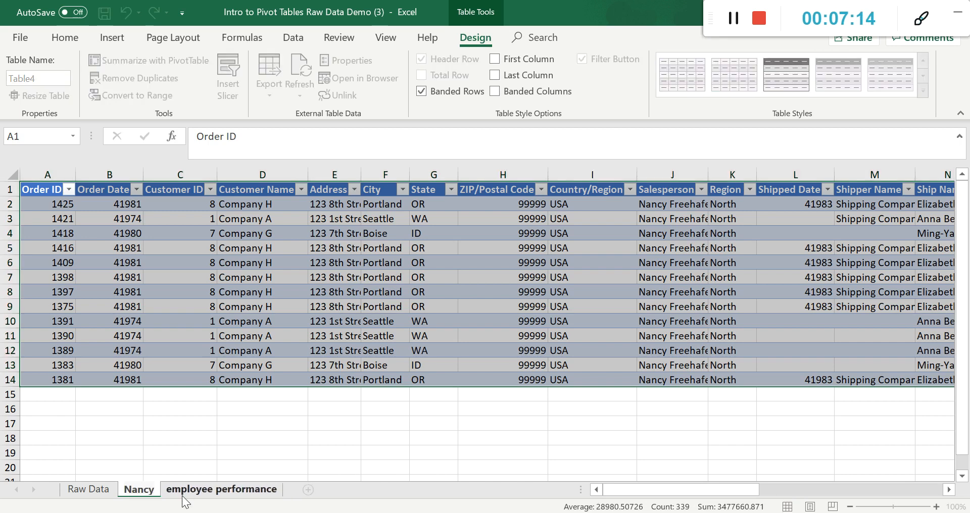
key("Return")
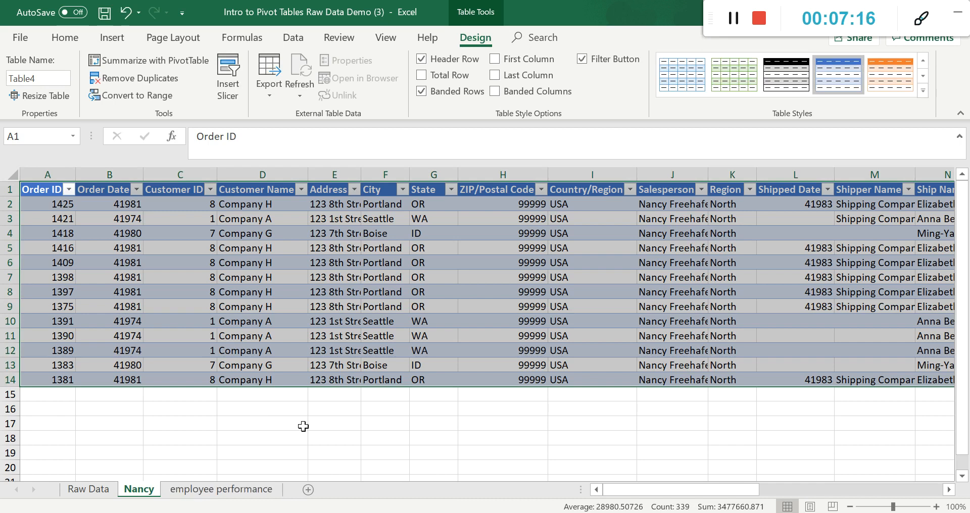
Step: Review the extracted records through the Revenue and Shipping Fee columns, and permanently delete that detail sheet
left_click_drag(652, 495, 833, 480)
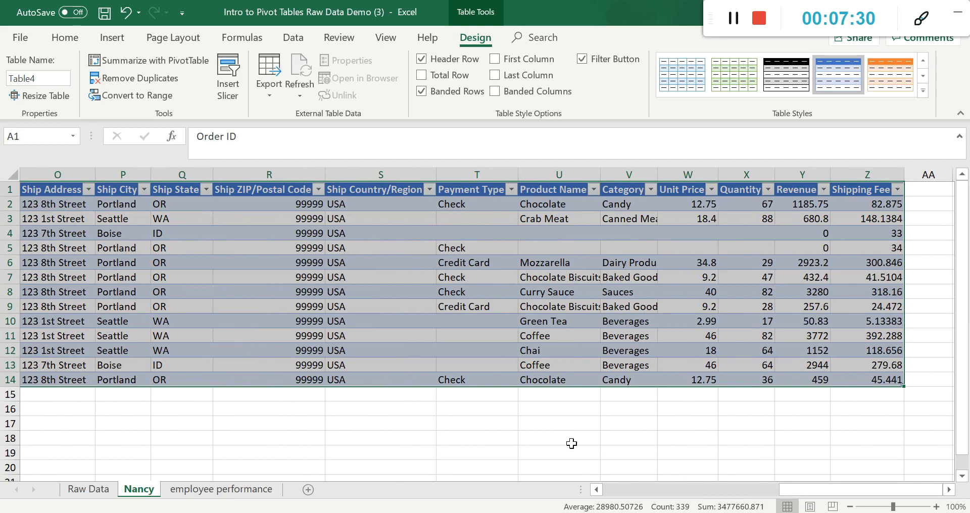
left_click(111, 38)
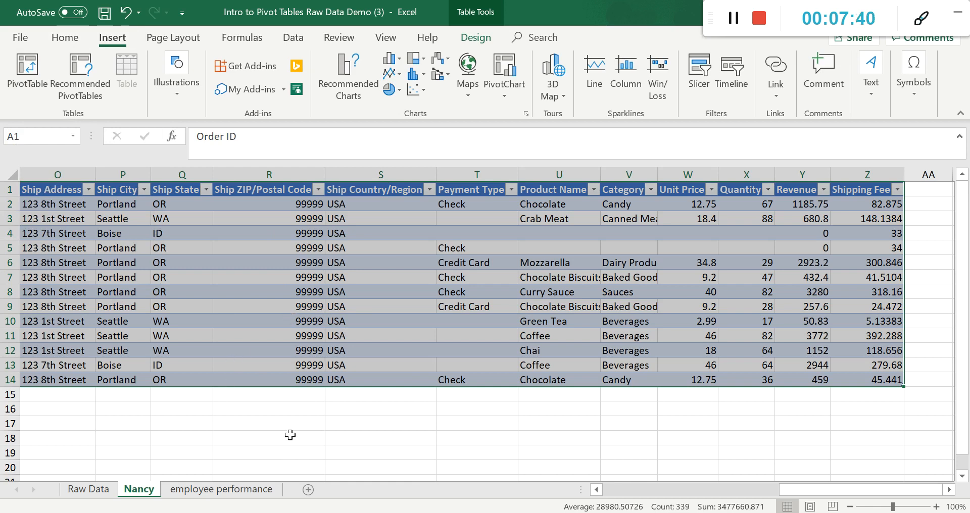
right_click(154, 488)
left_click(185, 328)
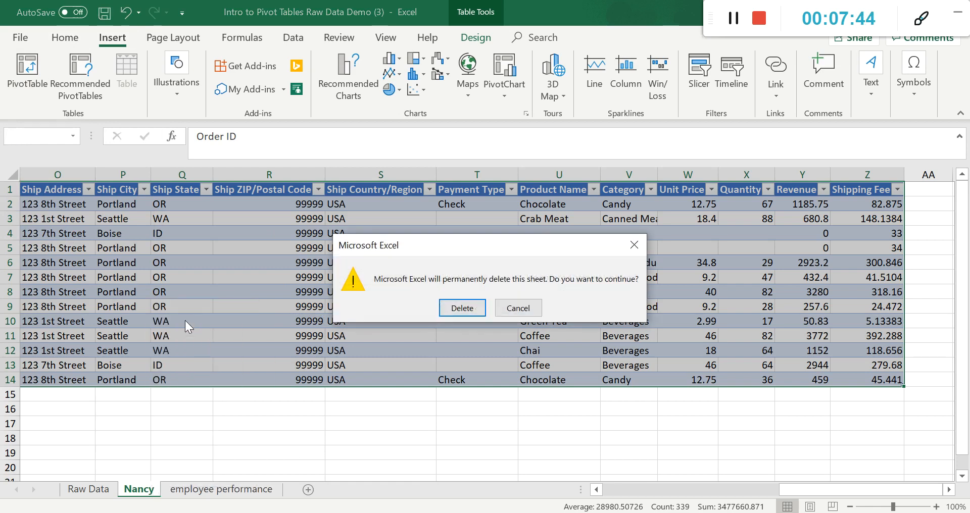
left_click(471, 310)
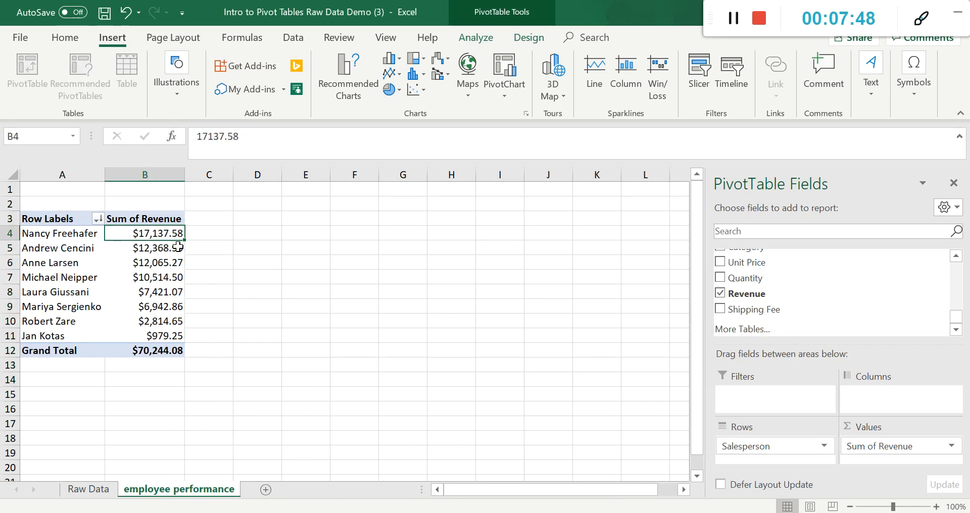
Step: Read the revenue ordering and bar chart tasks in the Unit 6 Exercise Instructions in Word, and return to the Excel PivotTable workbook
key("alt+Tab")
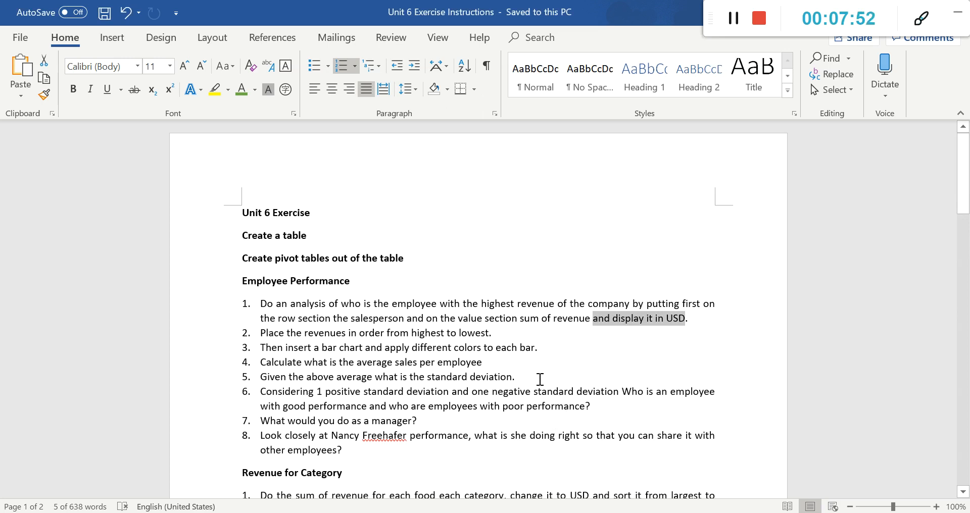
left_click_drag(387, 333, 489, 334)
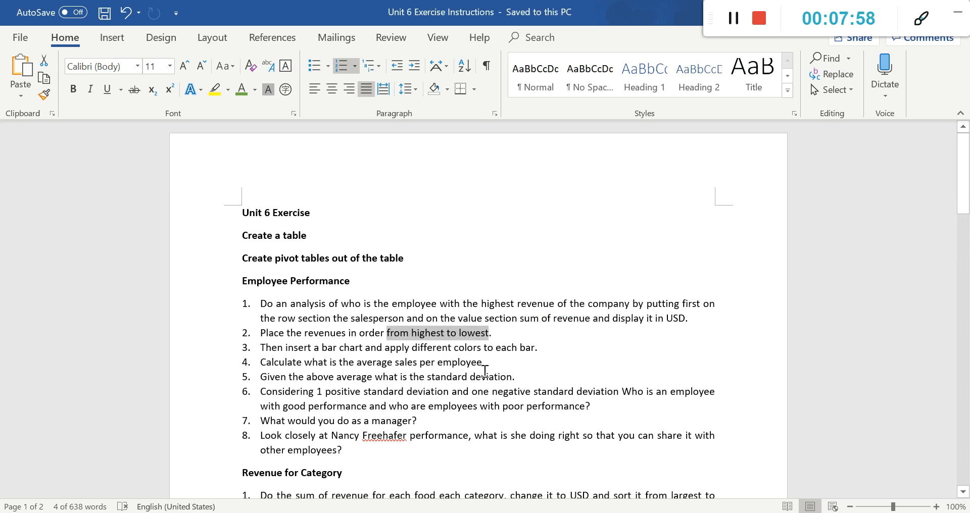
mouse_move(505, 511)
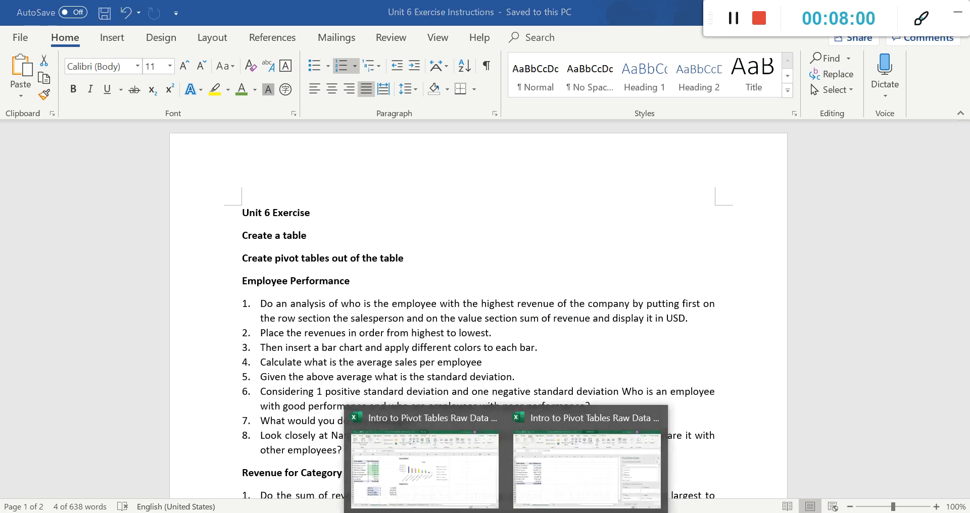
left_click(588, 485)
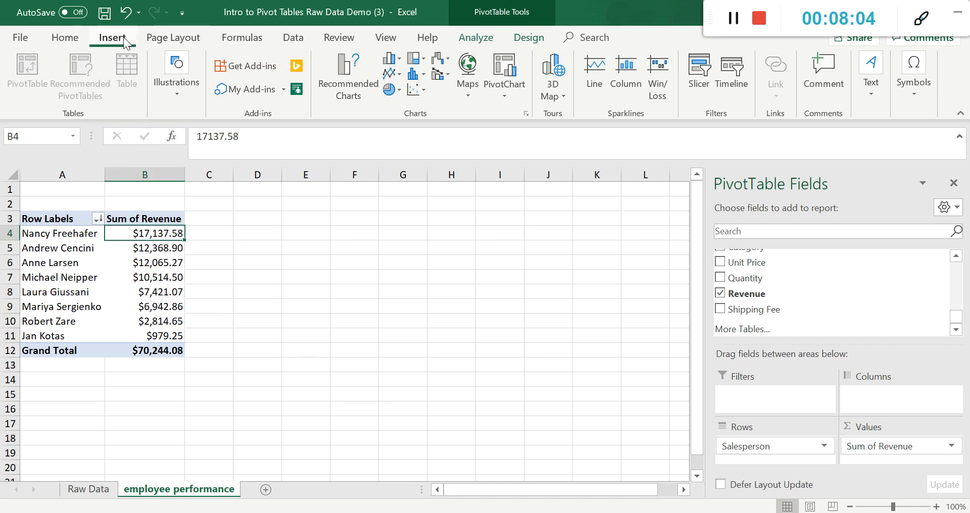
Step: Insert a 2-D clustered column PivotChart from A4:B11 and move it beside the PivotTable so it no longer covers the revenue values
left_click_drag(97, 234, 148, 333)
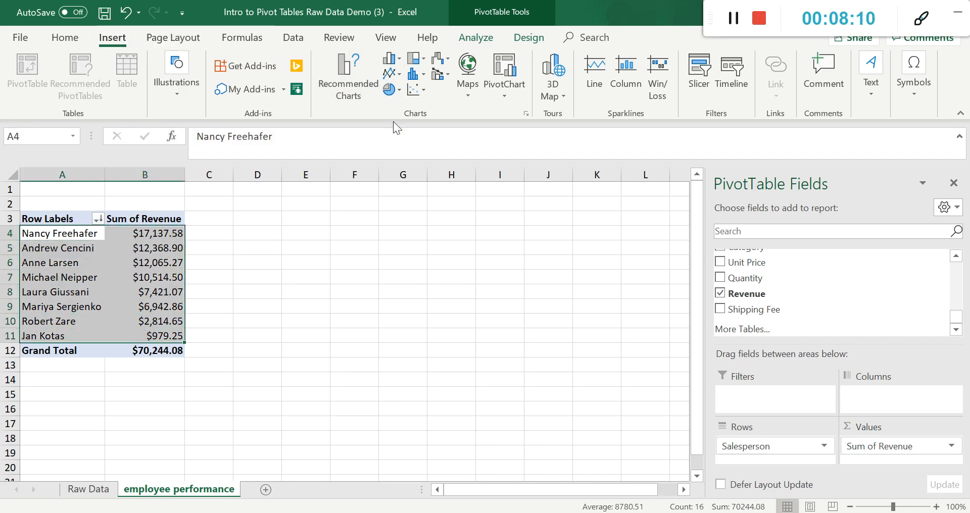
left_click(390, 58)
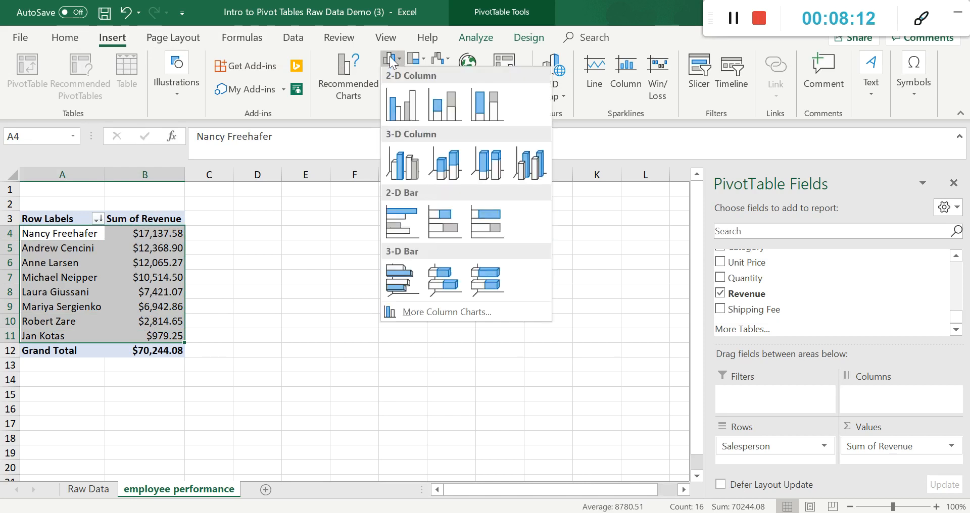
left_click(399, 103)
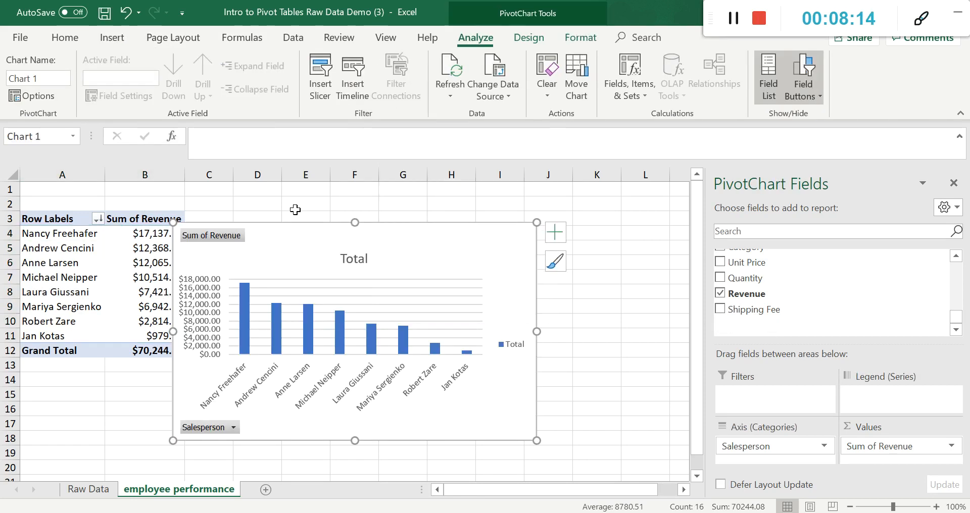
left_click_drag(290, 222, 346, 210)
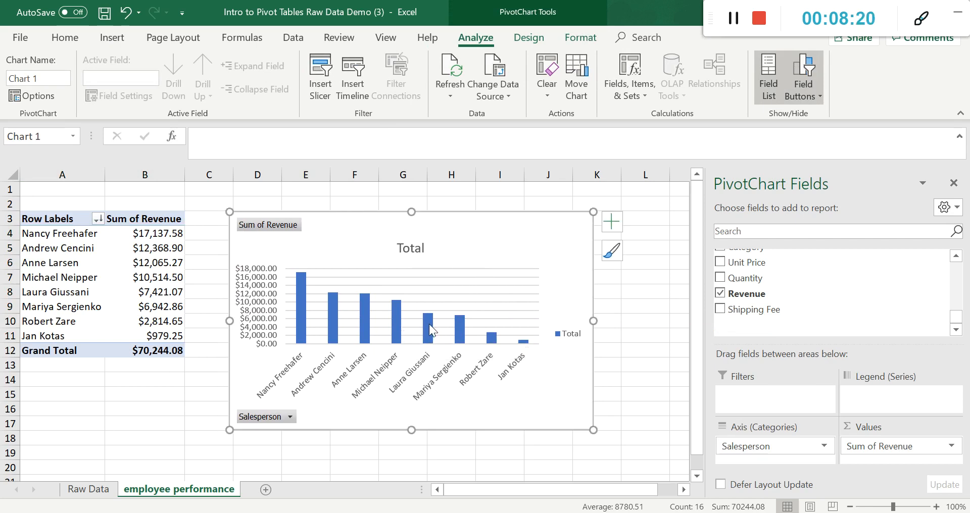
Step: Select the chart's revenue series and hide the PivotChart field list
mouse_move(396, 333)
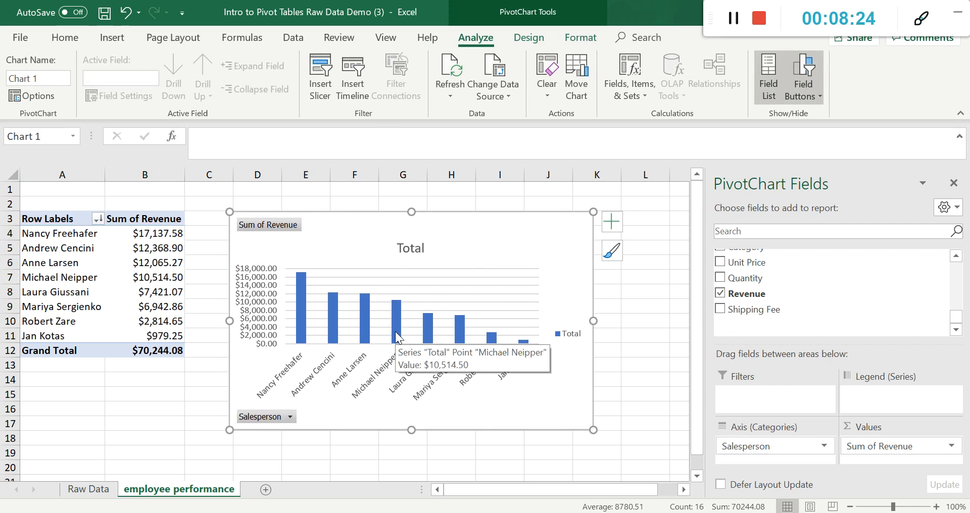
left_click(395, 333)
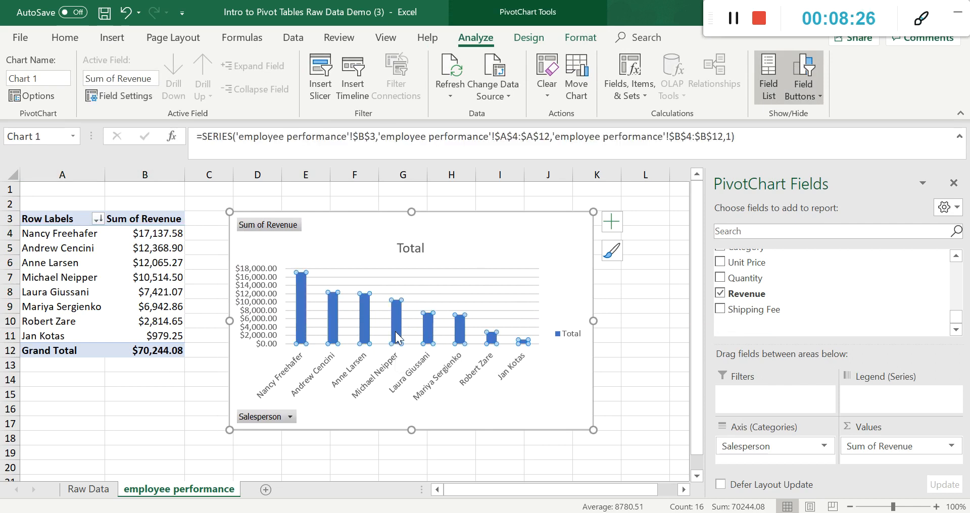
left_click(954, 183)
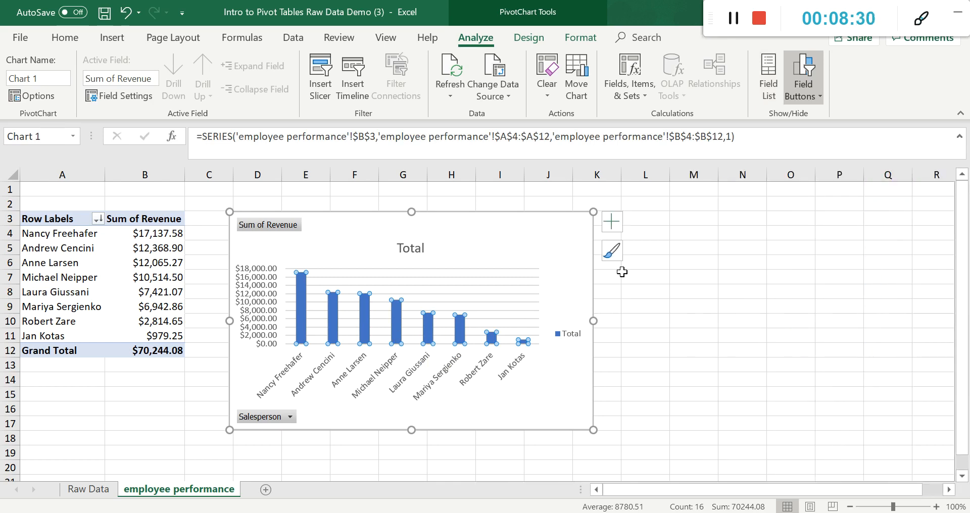
Step: Check the chart's style and element options, previewing data labels without adding them
left_click(612, 255)
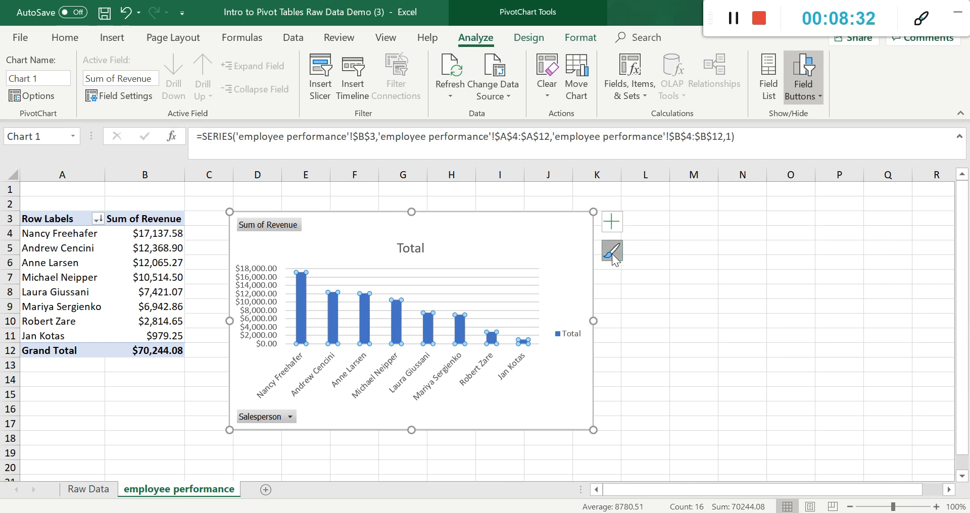
left_click(612, 222)
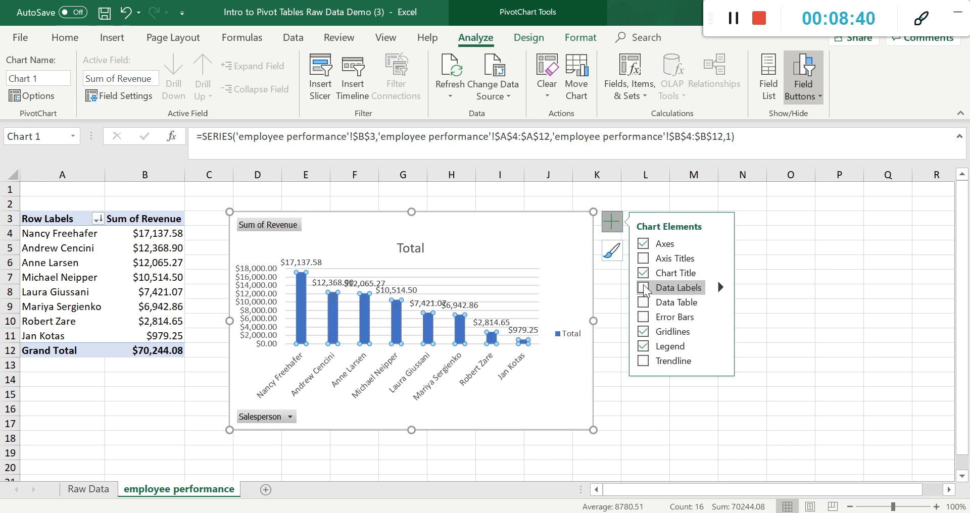
left_click(551, 247)
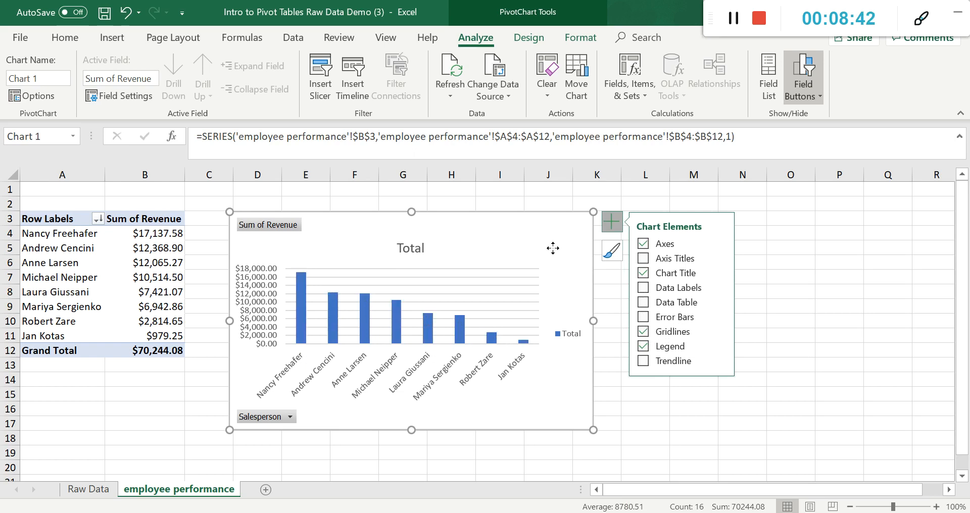
Step: Open the formatting options for the chart's revenue data series
left_click(432, 334)
right_click(433, 342)
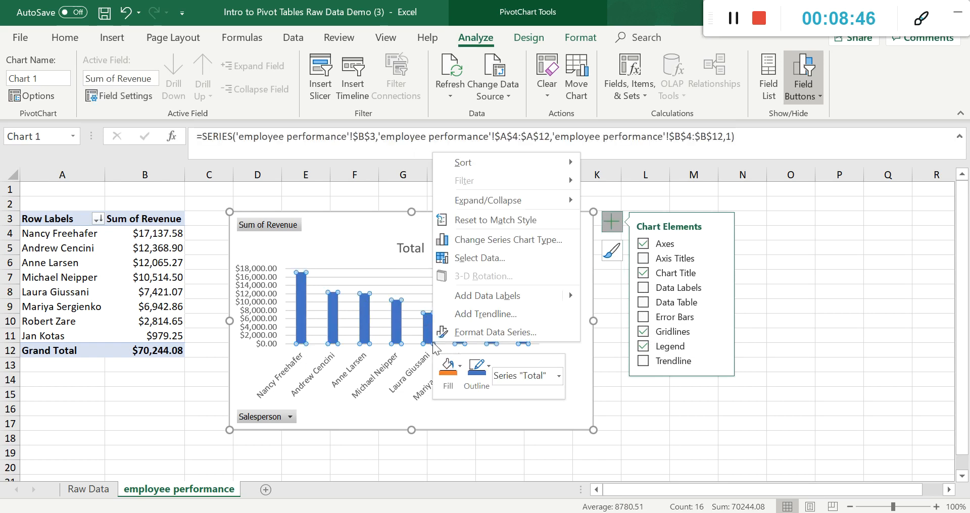
left_click(480, 332)
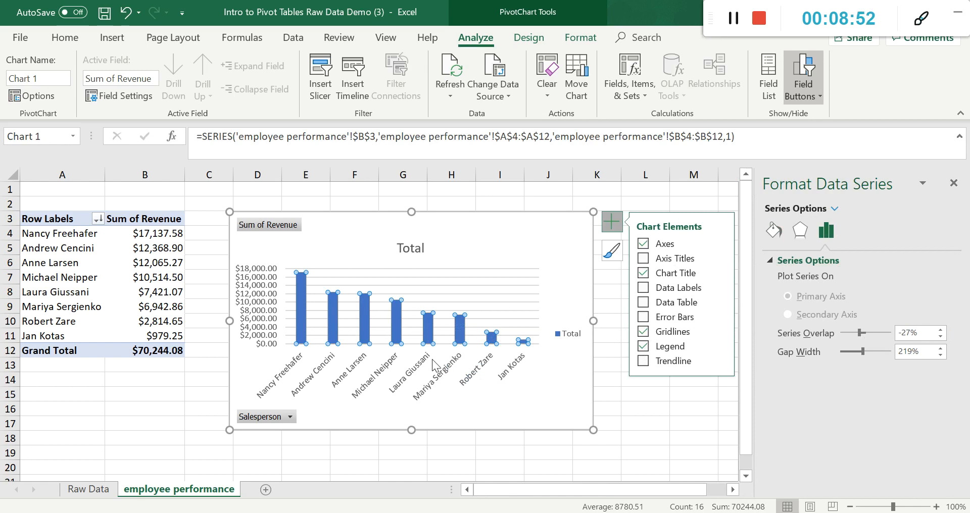
Step: Examine the formatting options of the chart's horizontal axis, major gridlines and plot area, including the plot area's fill settings
left_click(416, 353)
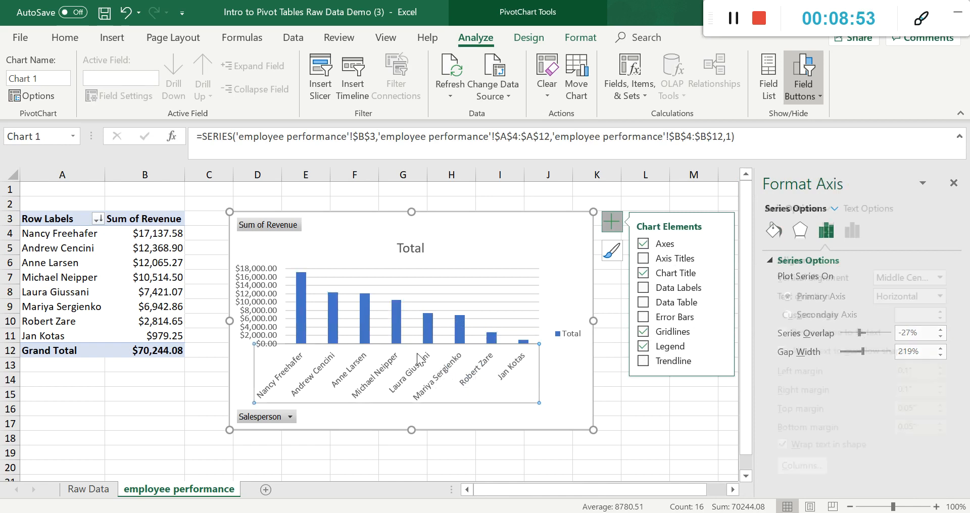
left_click(410, 327)
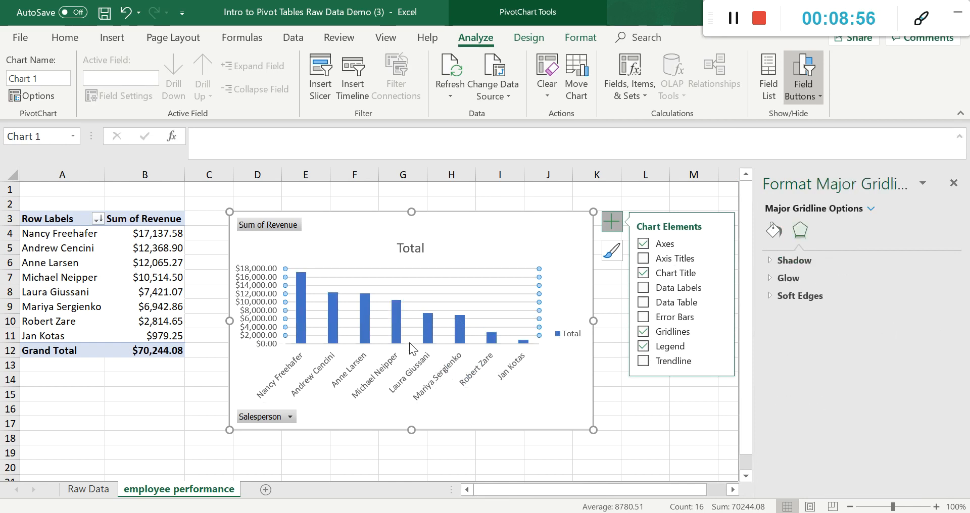
right_click(409, 343)
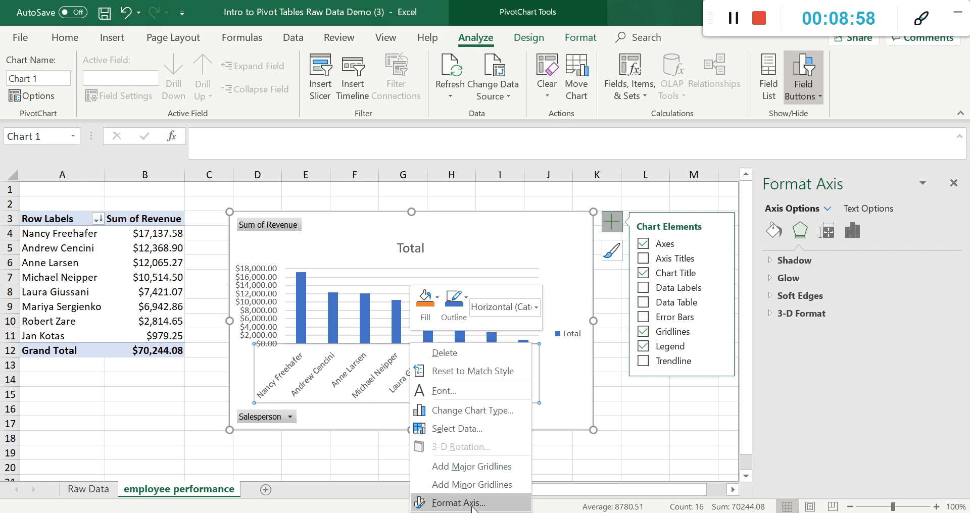
left_click(447, 503)
left_click(458, 303)
right_click(436, 316)
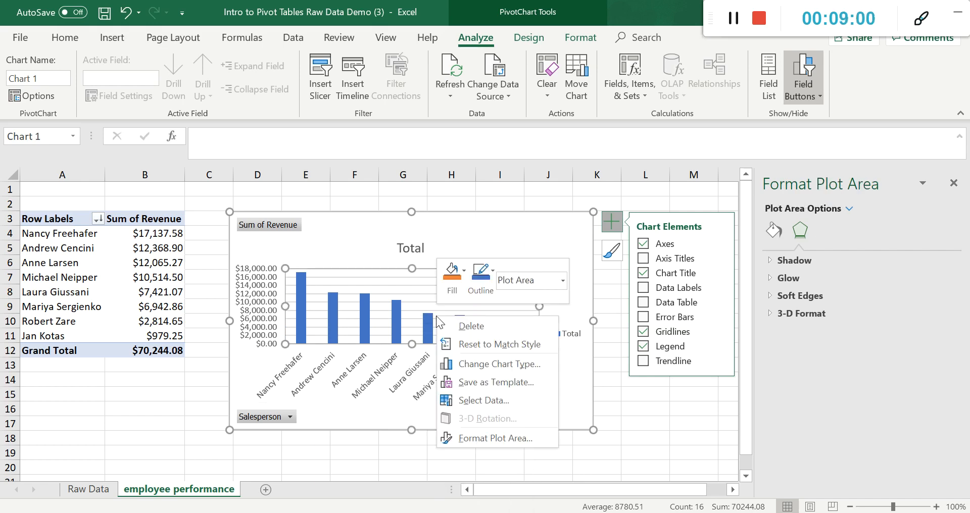
left_click(505, 435)
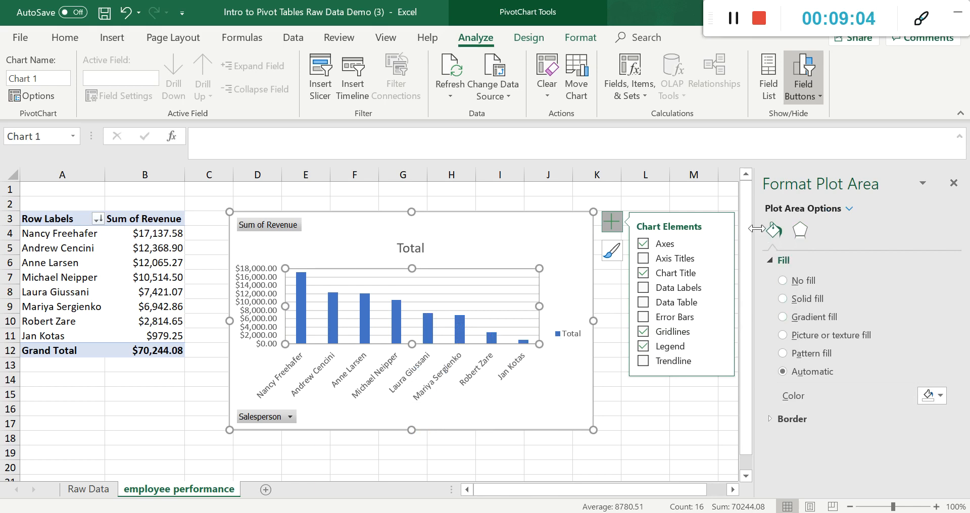
Step: Open the fill options of the chart's horizontal axis from its axis formatting settings
left_click(646, 408)
right_click(427, 382)
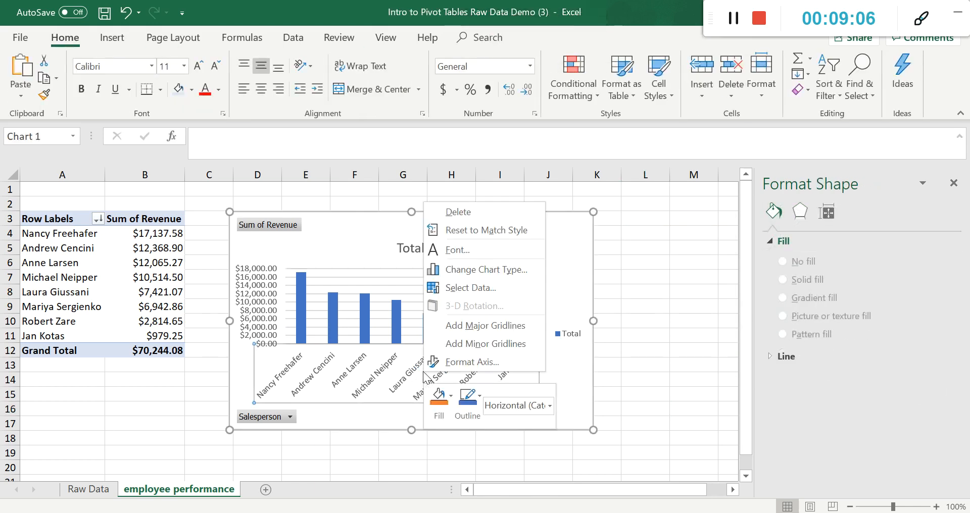
left_click(482, 365)
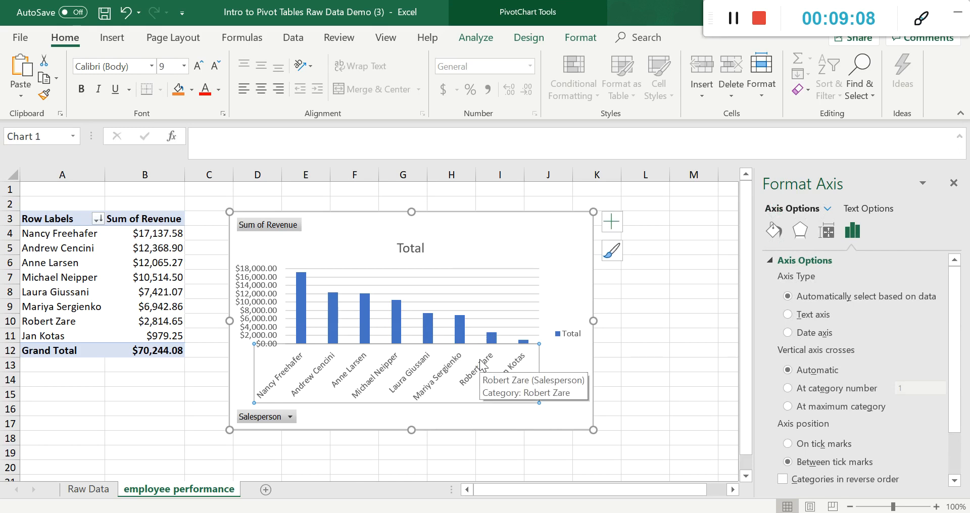
left_click(772, 231)
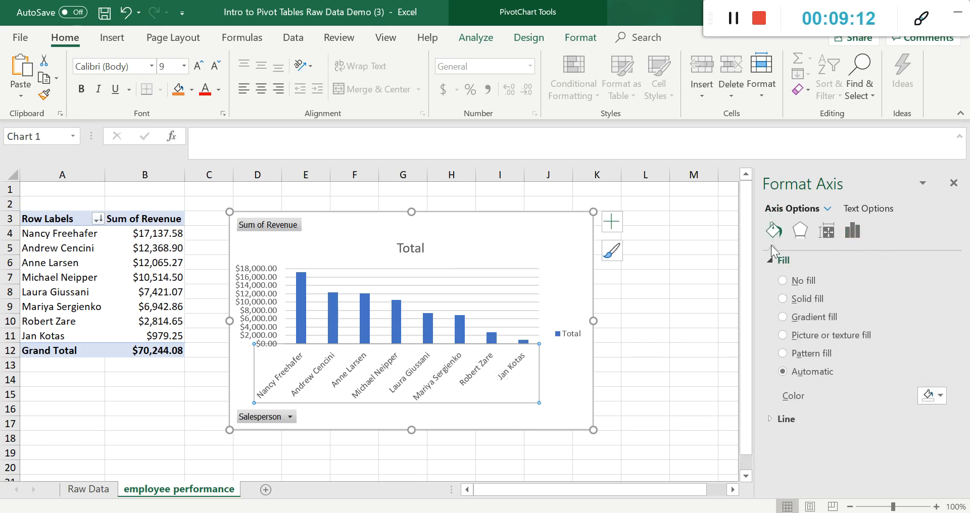
Step: Vary the colors by point for the chart's revenue data series and close its formatting settings
left_click(737, 25)
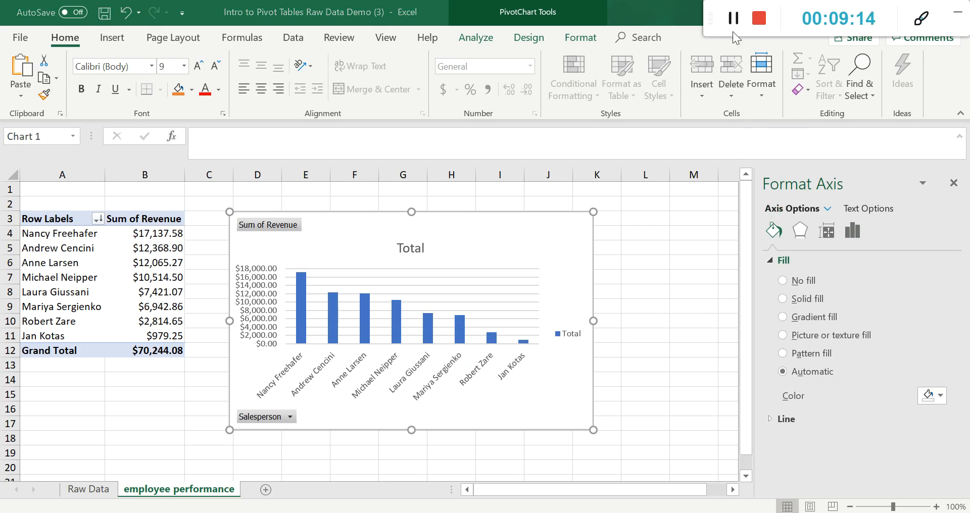
left_click(460, 333)
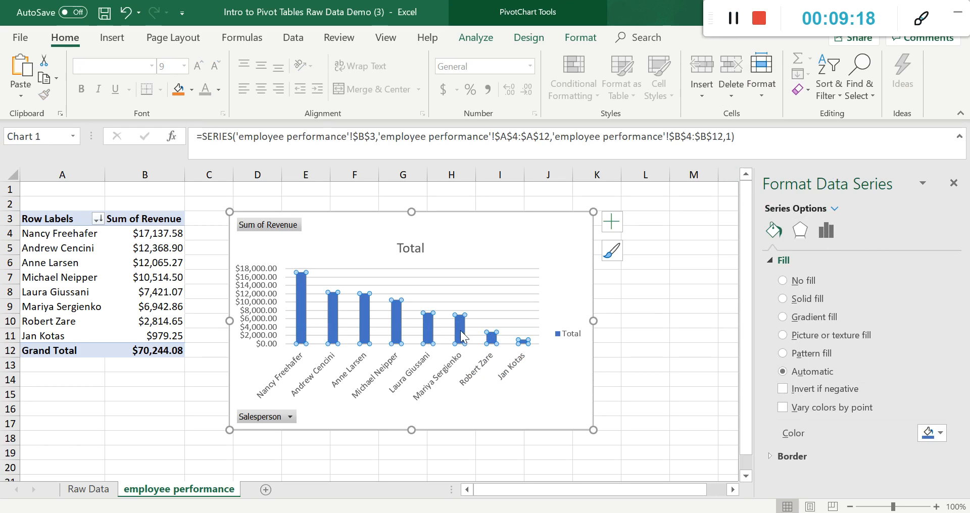
left_click(462, 378)
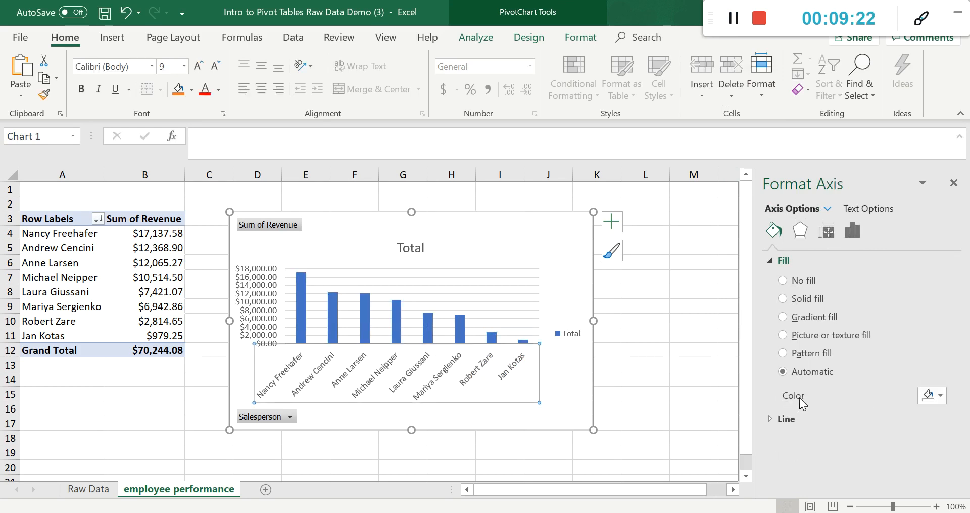
left_click(493, 337)
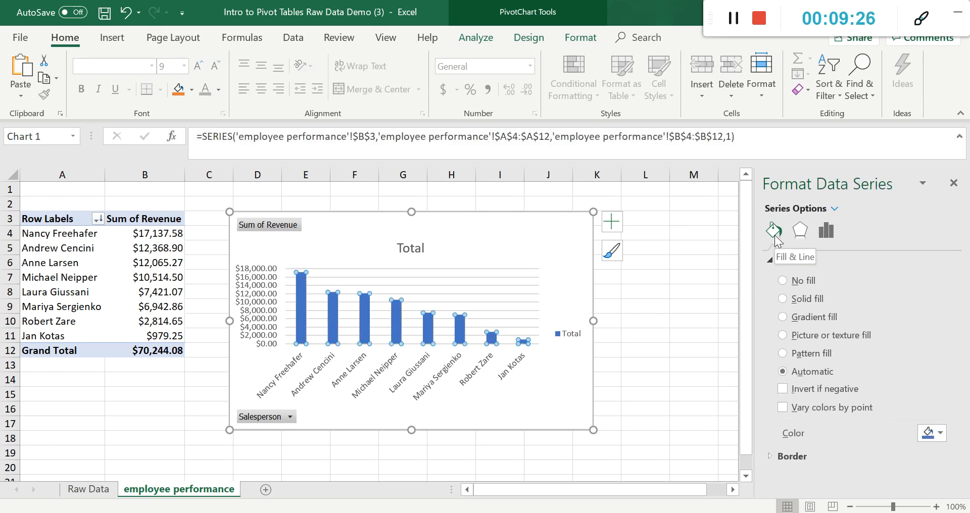
left_click(783, 407)
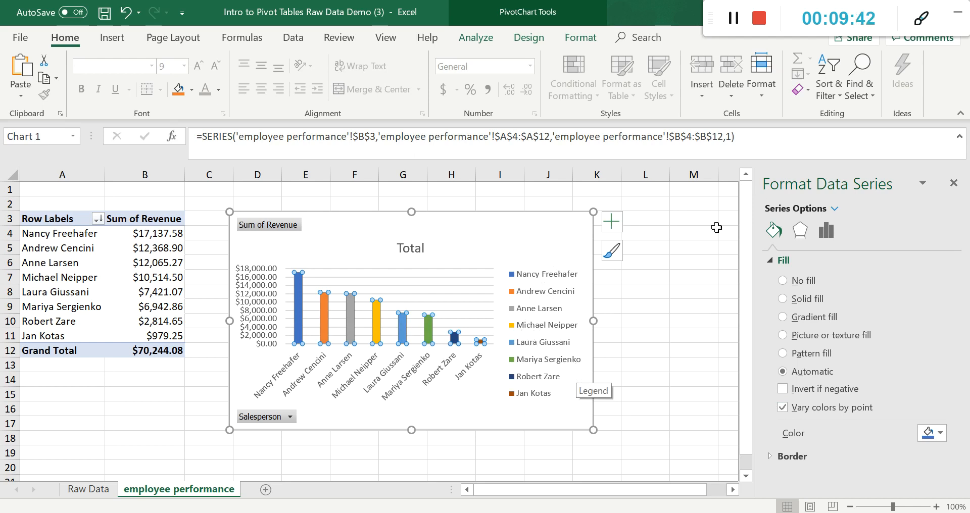
left_click(953, 183)
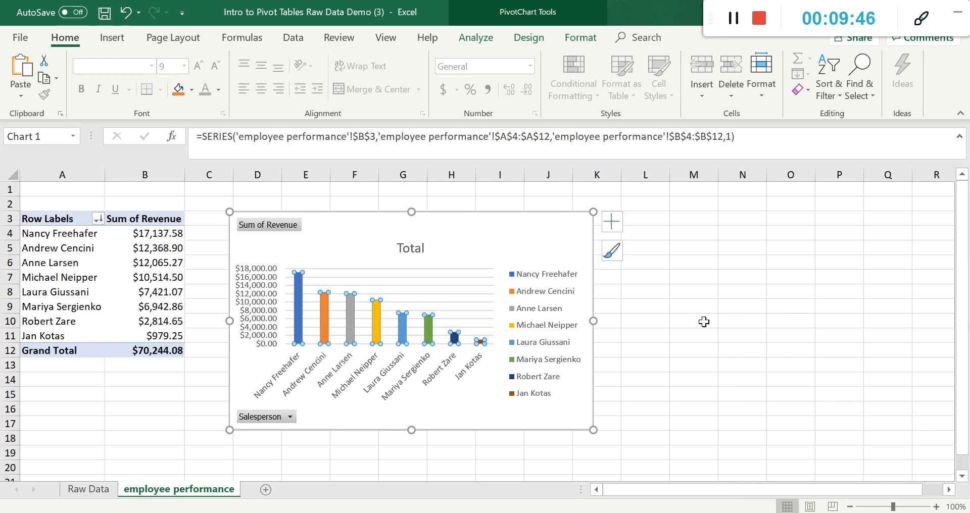
Step: Show the field list of the revenue-per-salesperson PivotTable
left_click(60, 278)
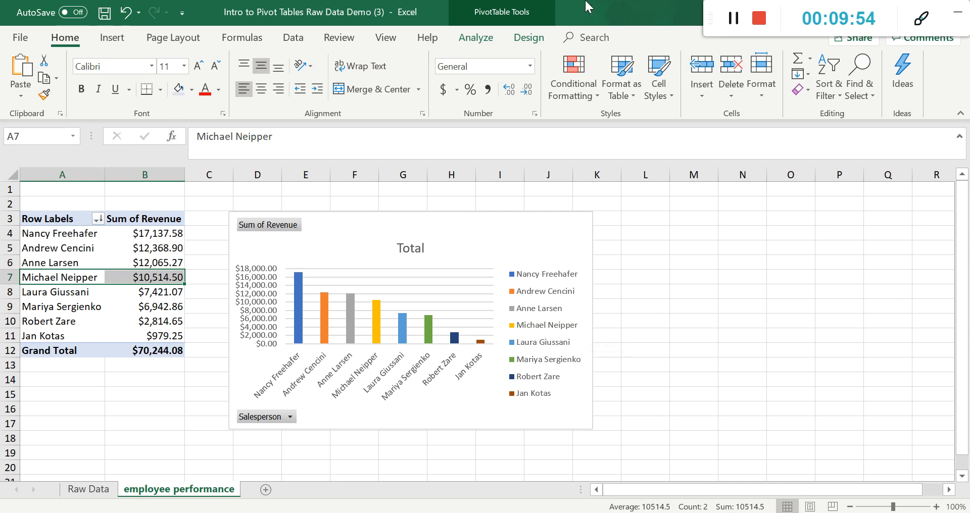
left_click(491, 40)
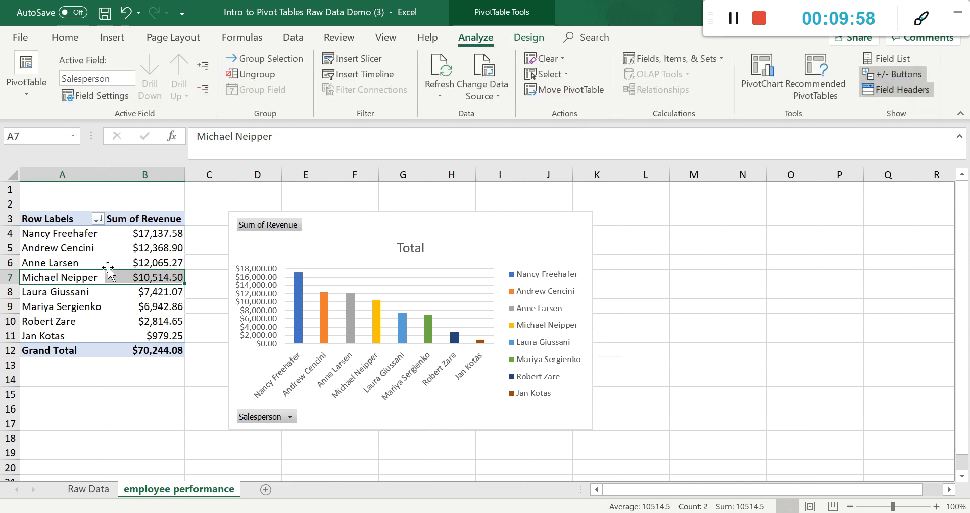
left_click(90, 306)
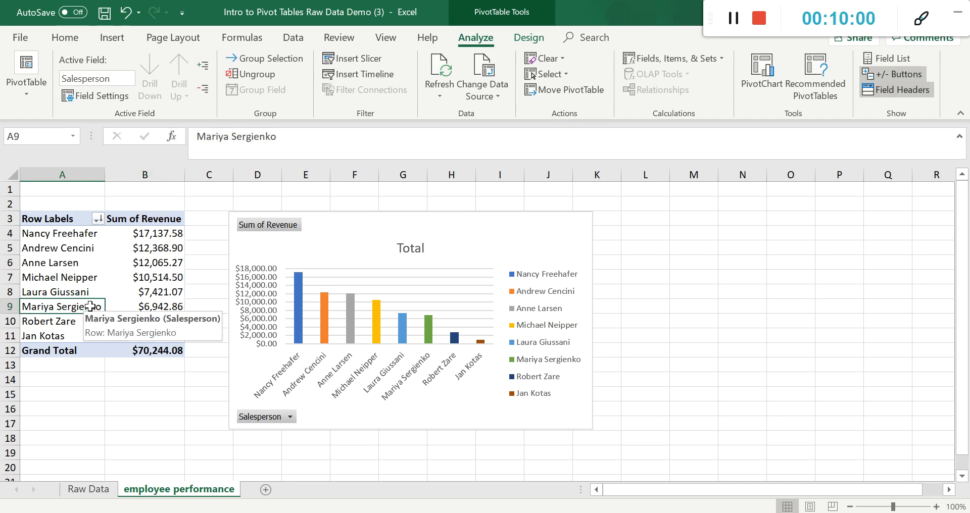
left_click(109, 271)
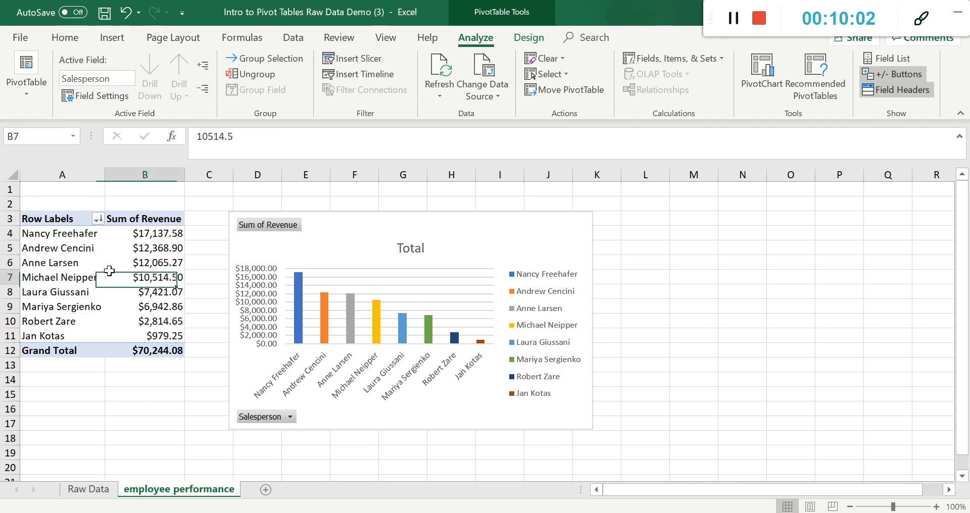
left_click(142, 252)
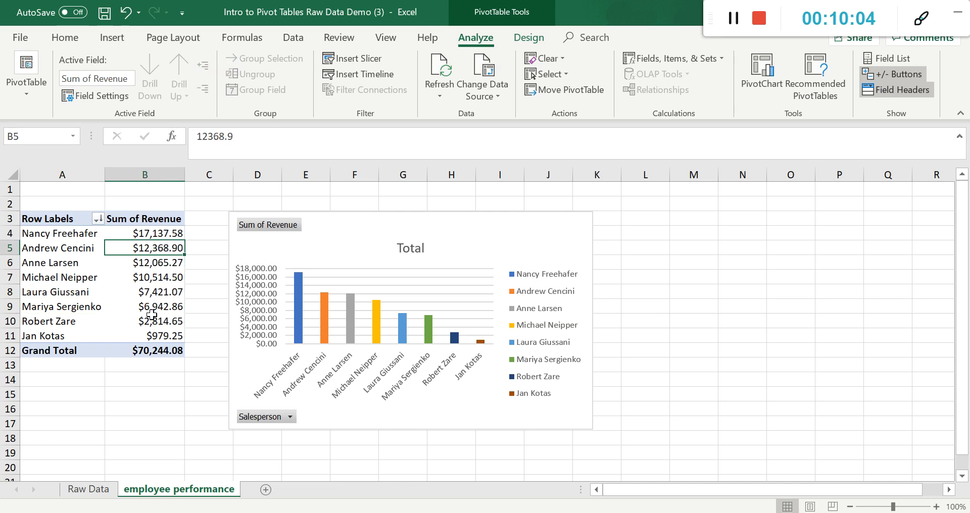
left_click(75, 309)
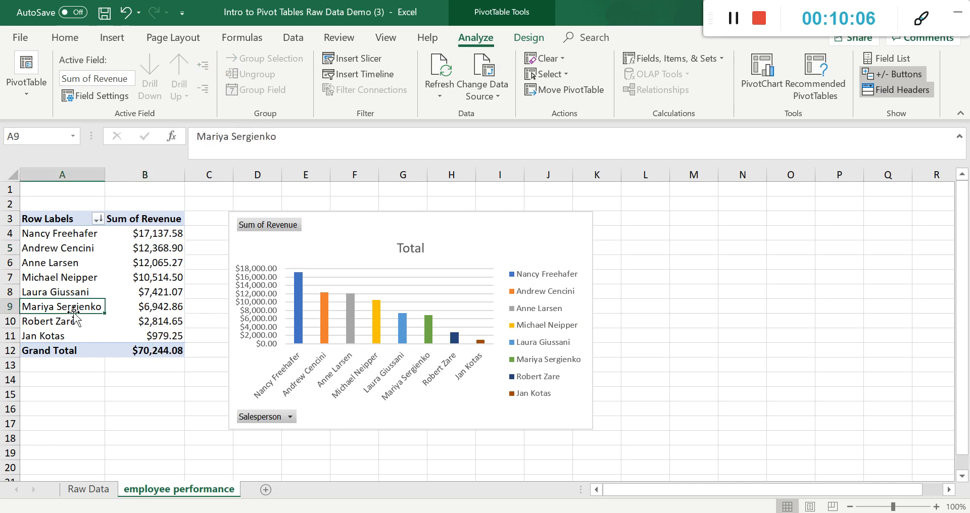
left_click(91, 277)
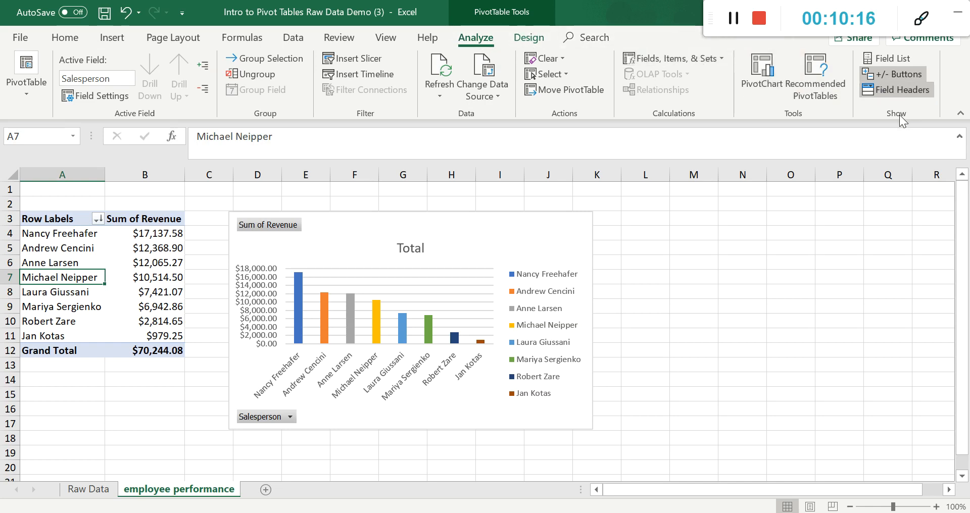
left_click(886, 61)
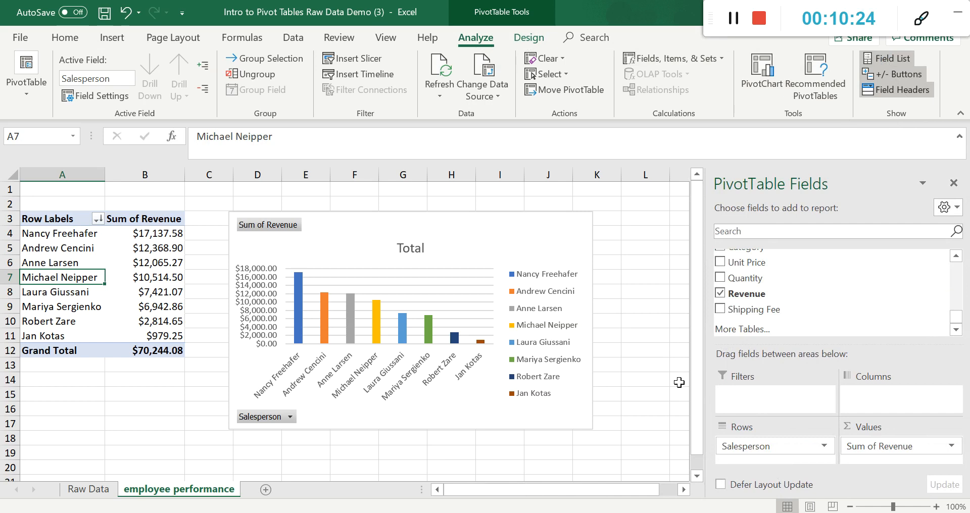
Step: Read task 4 about average sales per employee in the Word exercise instructions, highlighting its text, and return to the Excel workbook
key("alt+Tab")
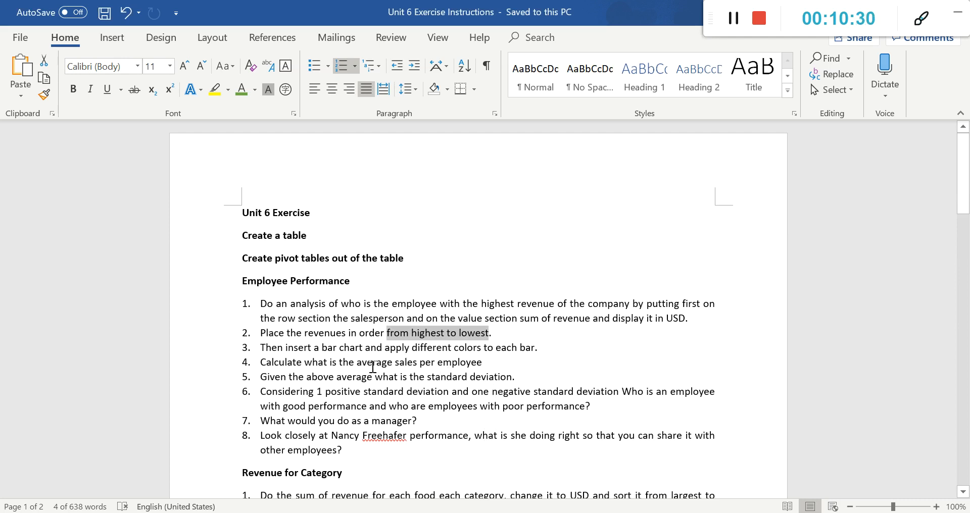
left_click_drag(260, 363, 469, 363)
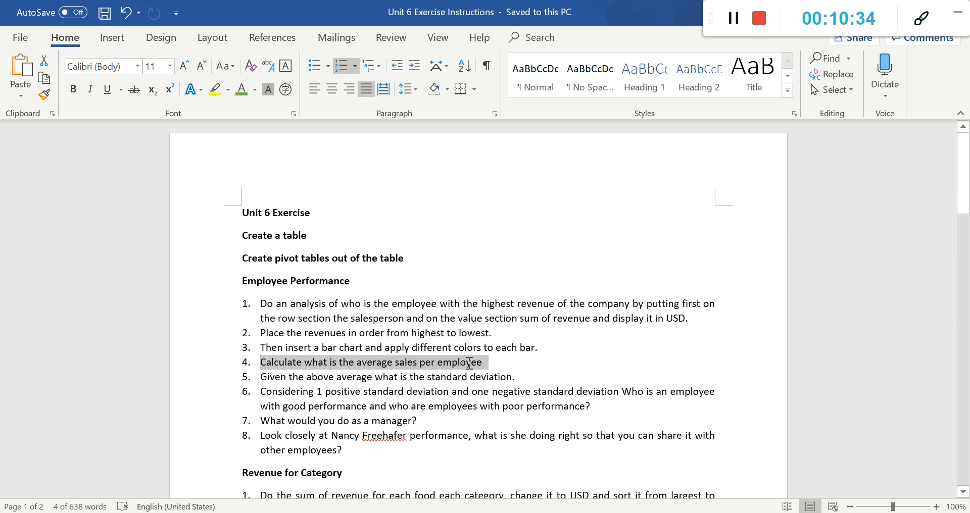
key("alt+Tab")
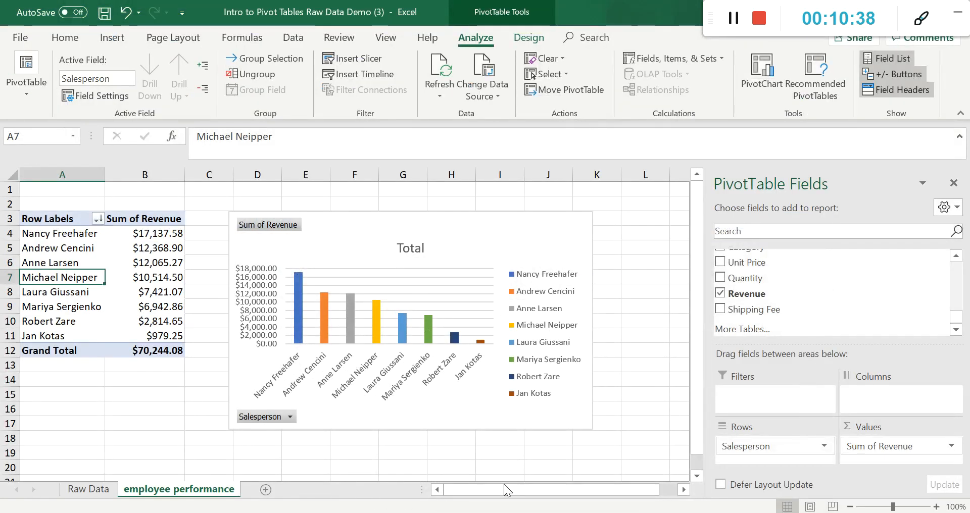
Step: Enter the labels "Average" in A15 and "Standard Deviation" in A16 below the PivotTable
left_click(95, 401)
type("Acerage")
key("BackSpace")
key("BackSpace")
key("BackSpace")
key("BackSpace")
key("BackSpace")
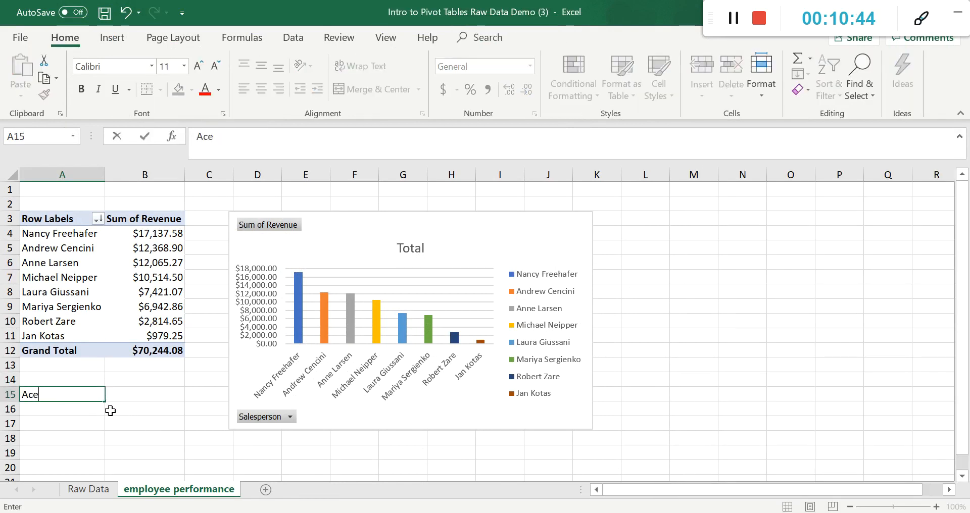
type("verage")
key("Return")
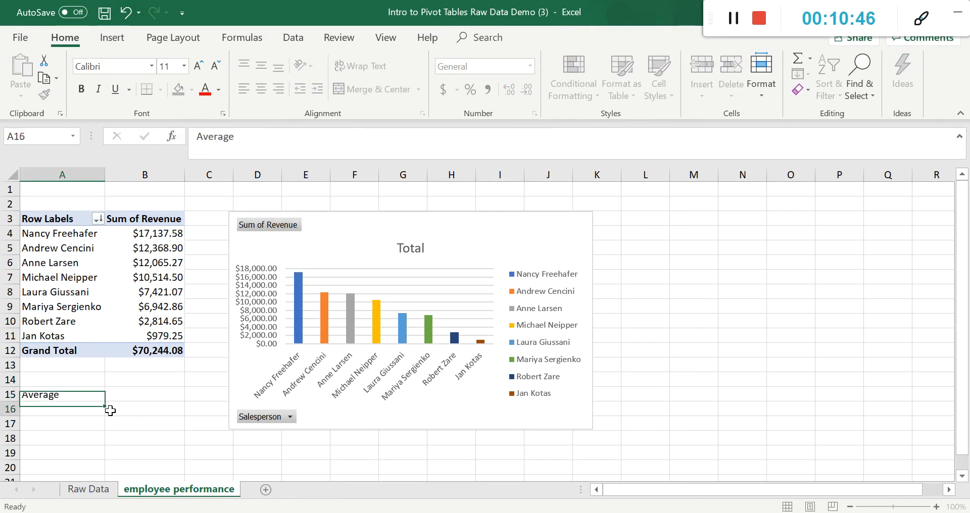
type("Standar")
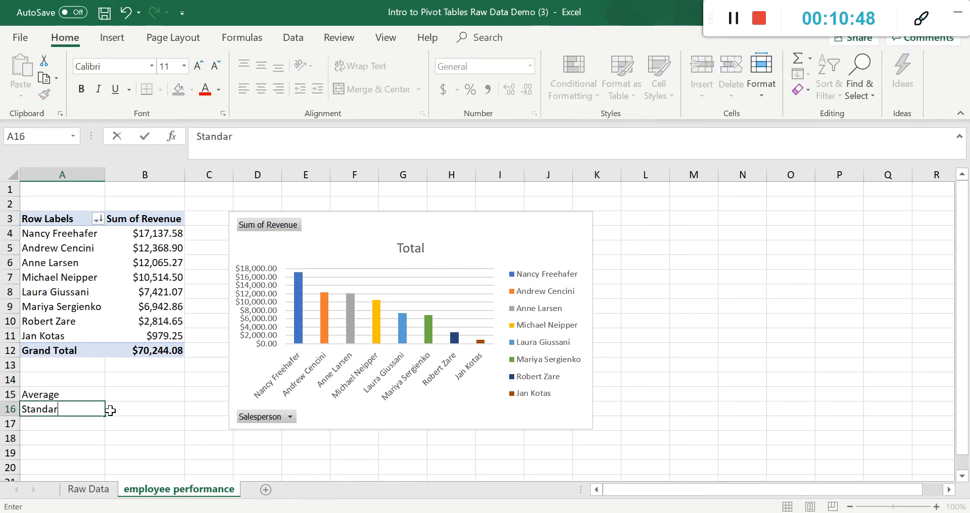
type("d Deviation")
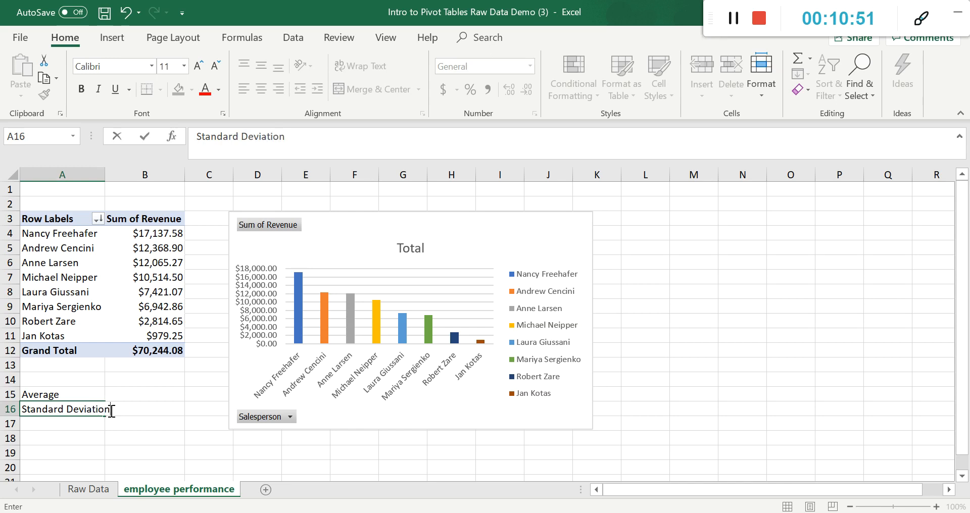
key("Return")
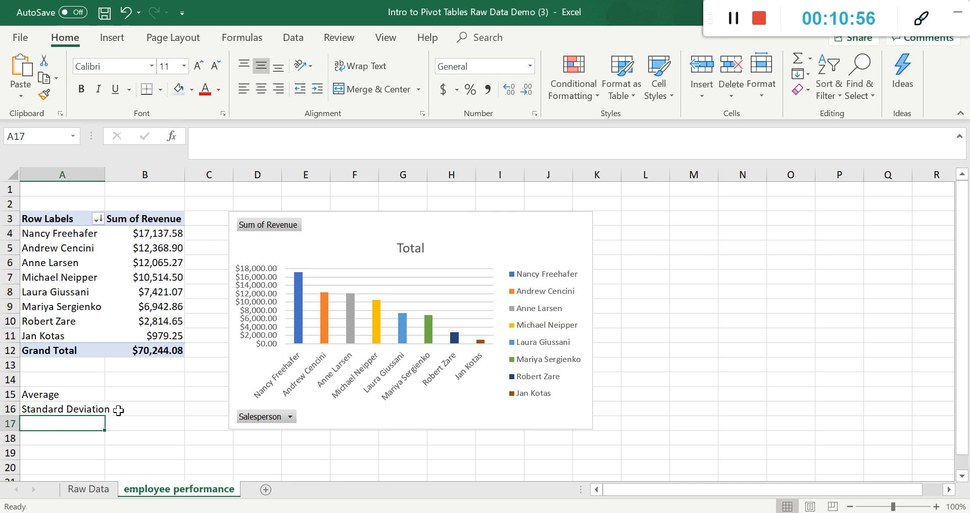
Step: Check the Word exercise instructions, return to the Excel workbook, and enter "Positive Std Dev" in A17 and "Negative Std Dev" in A18
key("alt+Tab")
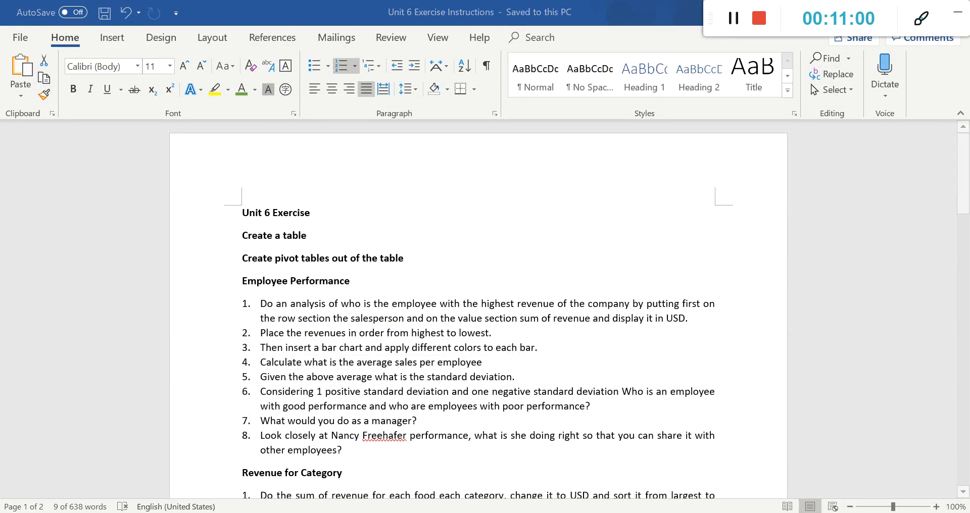
key("alt+Tab")
type("Positive Std D")
key("Return")
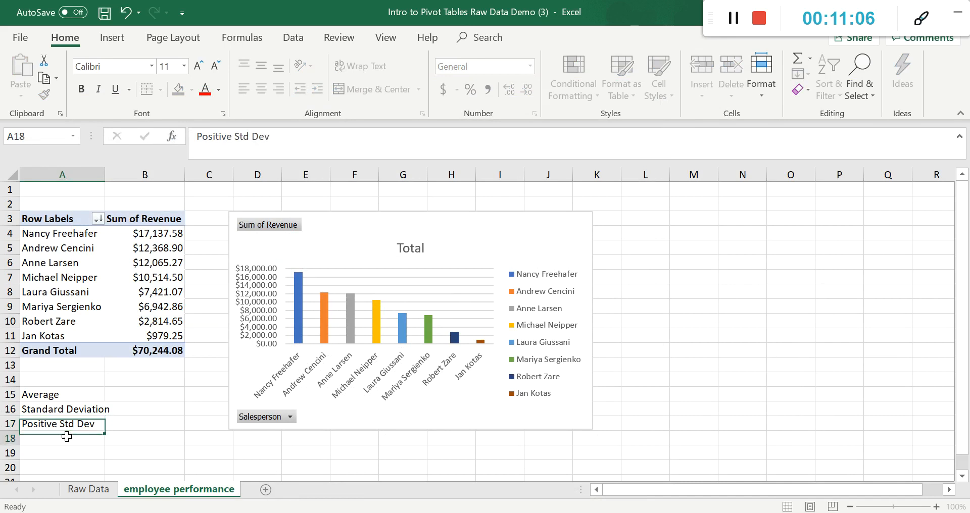
type("Negativ")
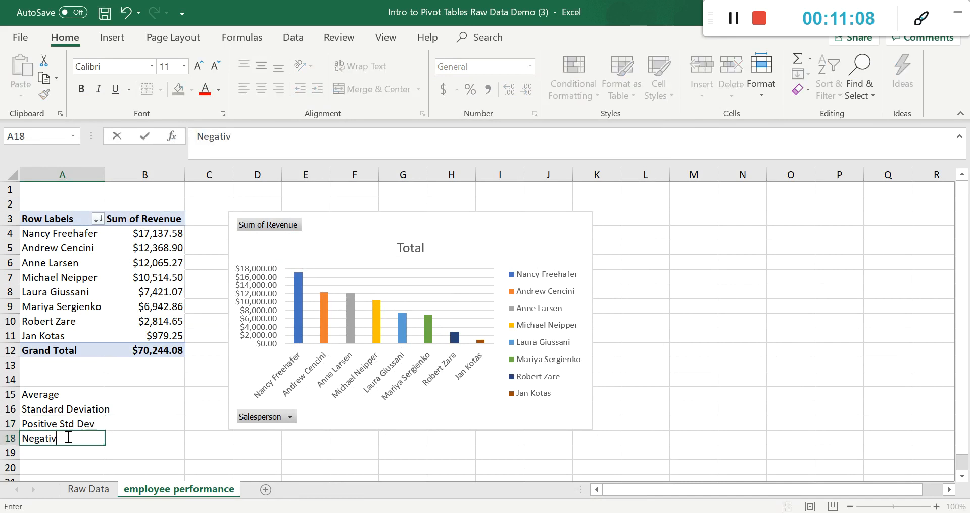
type("e Std Dev")
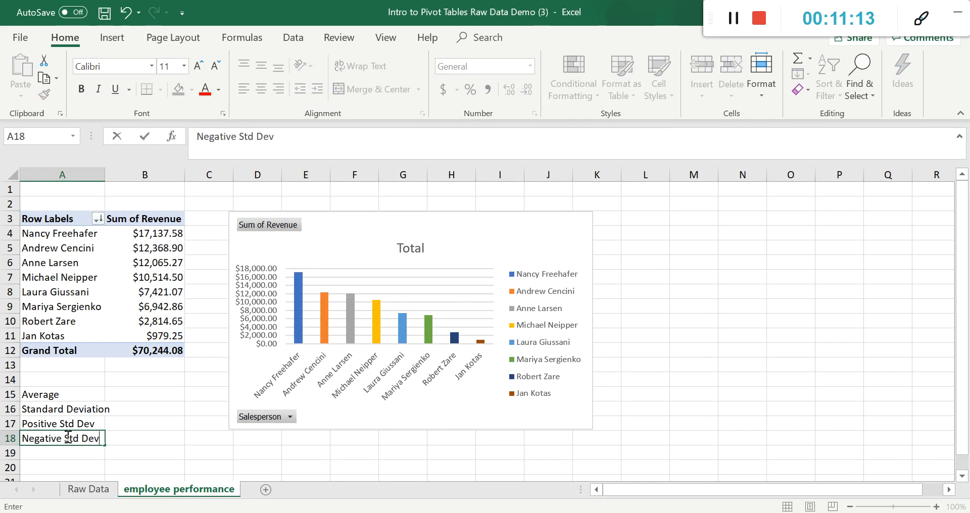
Step: Calculate the average revenue in B15 with the AVERAGE function over all salespeople's revenues, excluding the grand total
left_click(145, 396)
type("=")
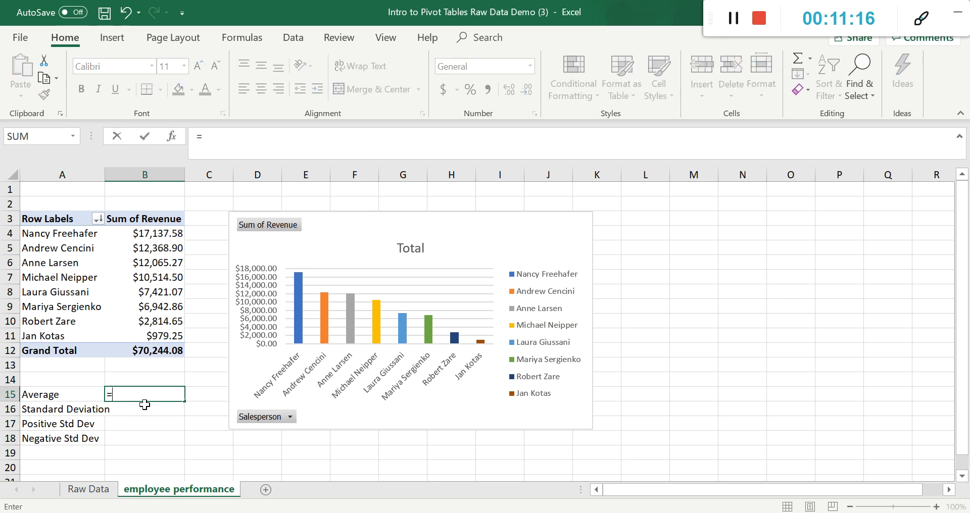
type("avera")
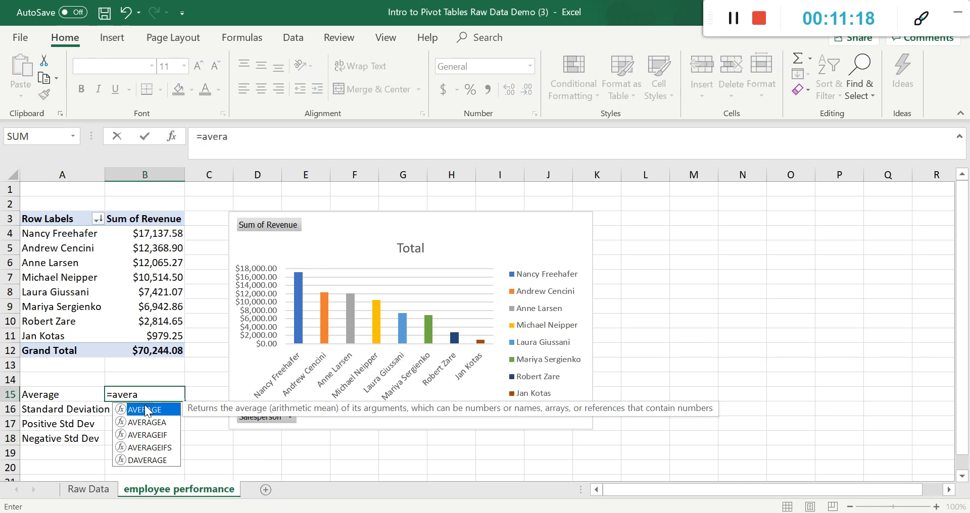
double_click(164, 408)
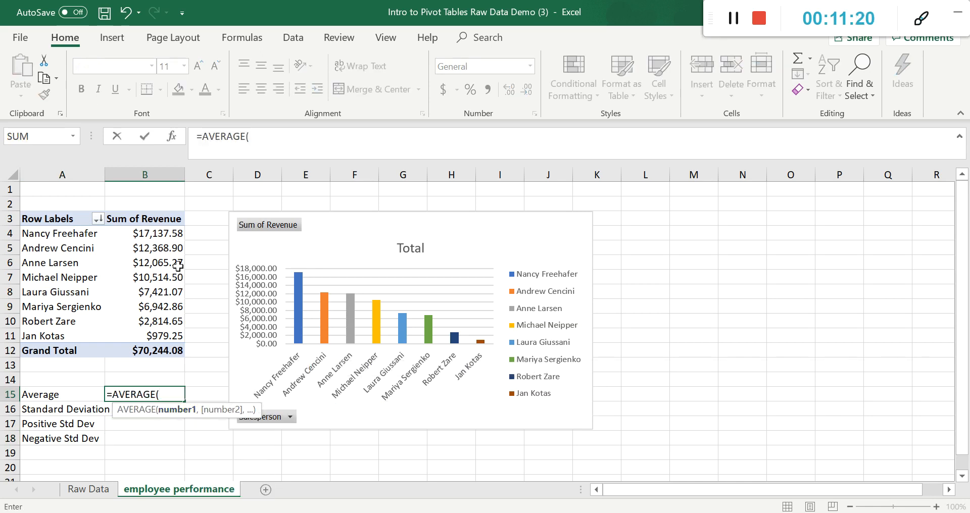
left_click_drag(157, 233, 173, 327)
key("Return")
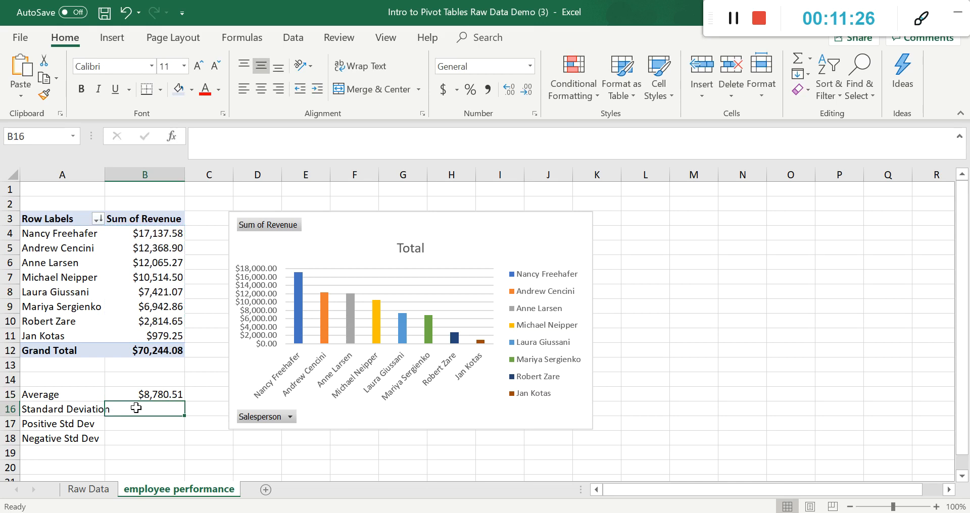
Step: Calculate the standard deviation of the salespeople's revenues in B16 with =STDEV(B4:B11), and keep that cell selected
type("=std")
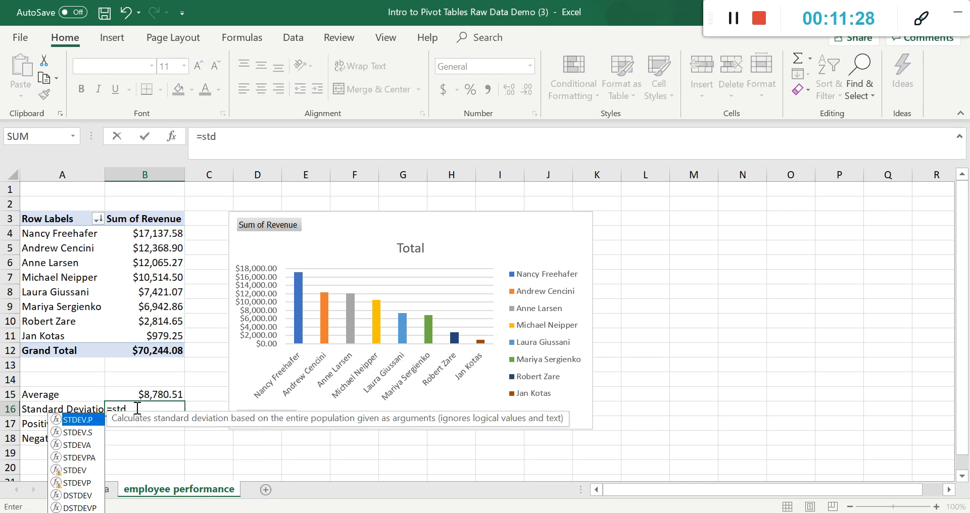
double_click(85, 470)
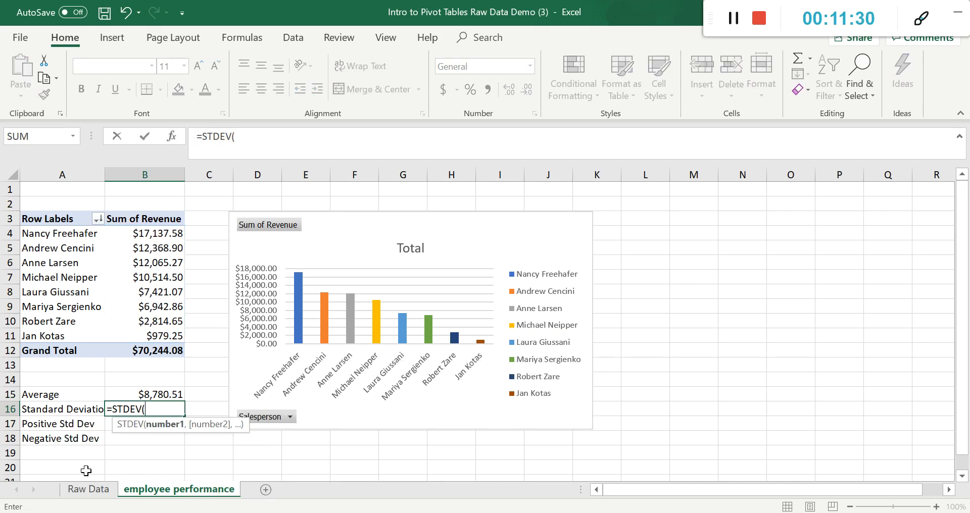
left_click_drag(143, 234, 147, 337)
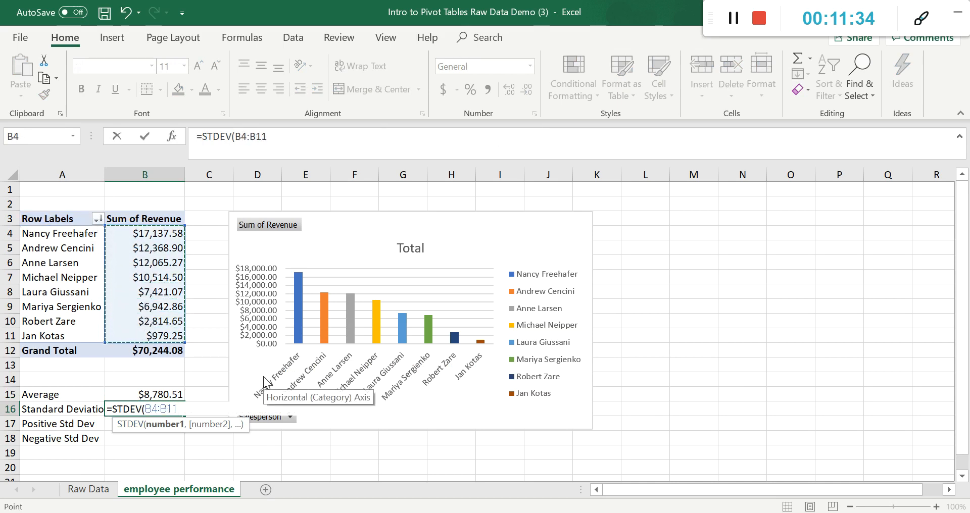
key("Return")
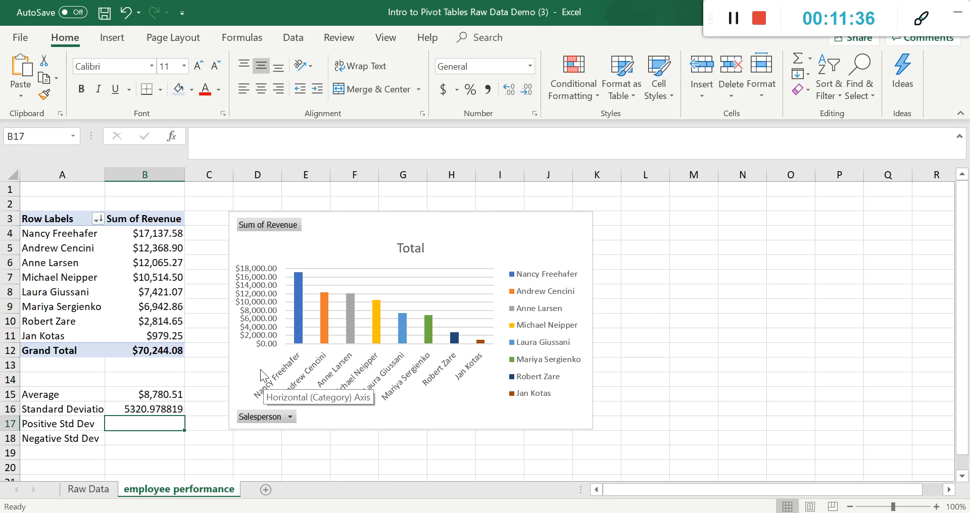
key("Up")
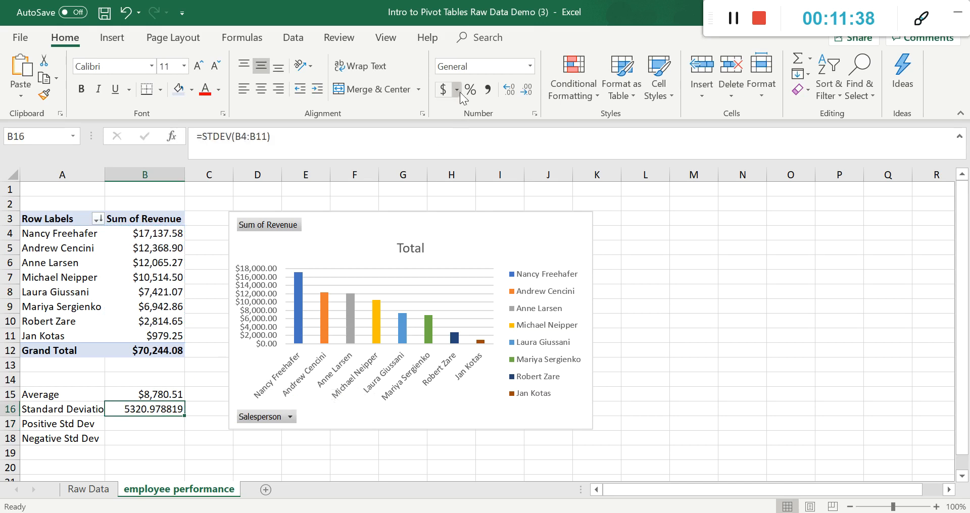
Step: Apply the Accounting number format with dollar sign to the standard deviation in B16 and the average in B15
left_click(443, 89)
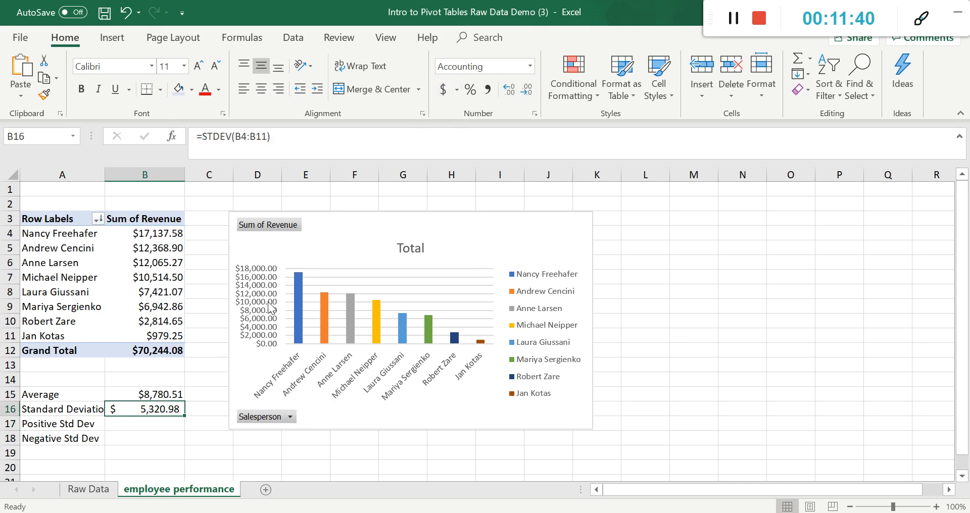
left_click(169, 393)
left_click(438, 92)
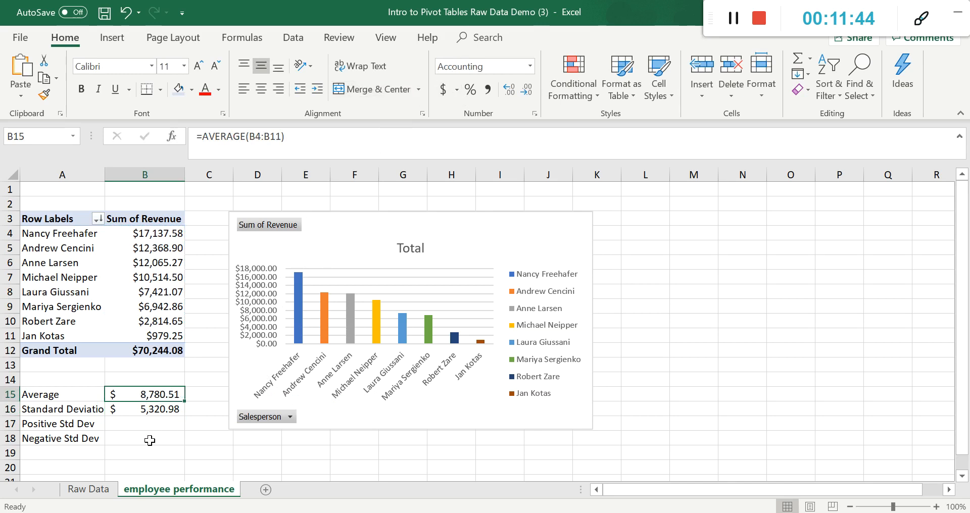
Step: Calculate the positive standard deviation in B17 with =B15+B16
left_click(151, 425)
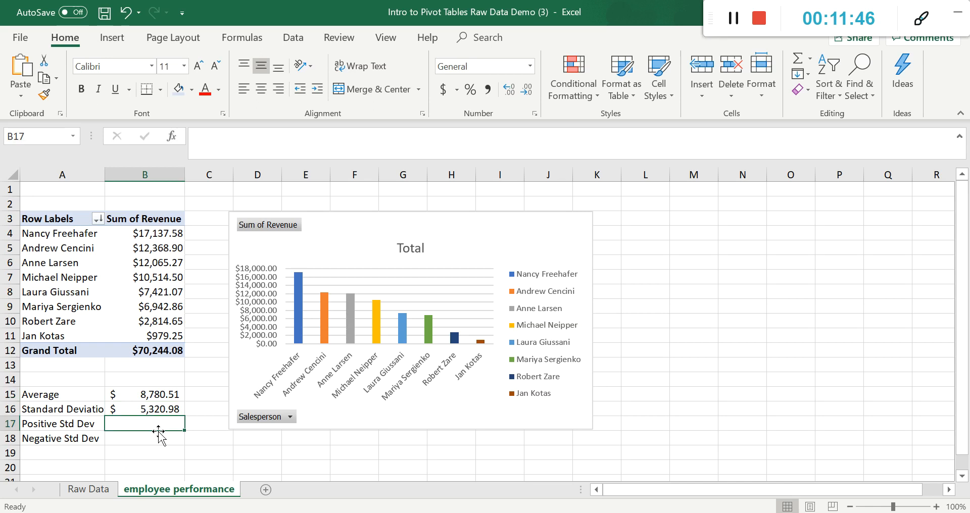
type("=")
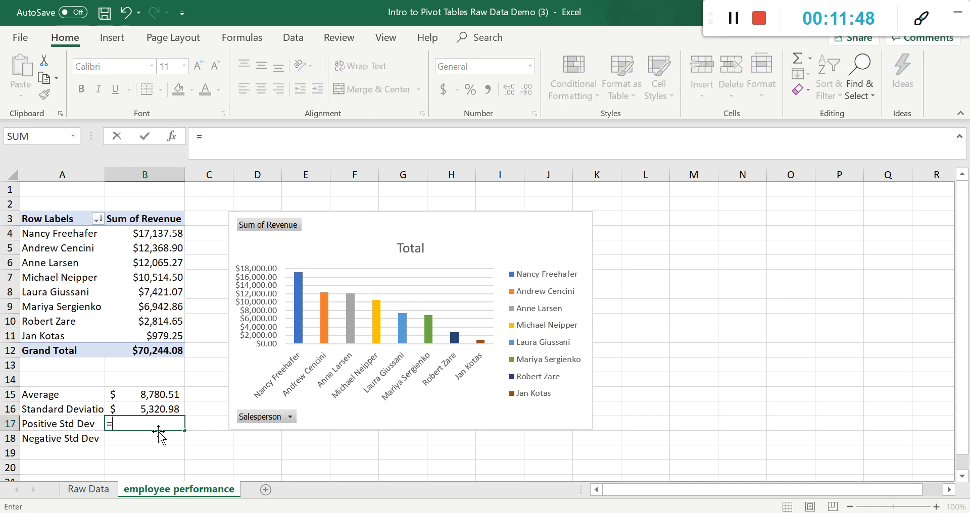
left_click(159, 397)
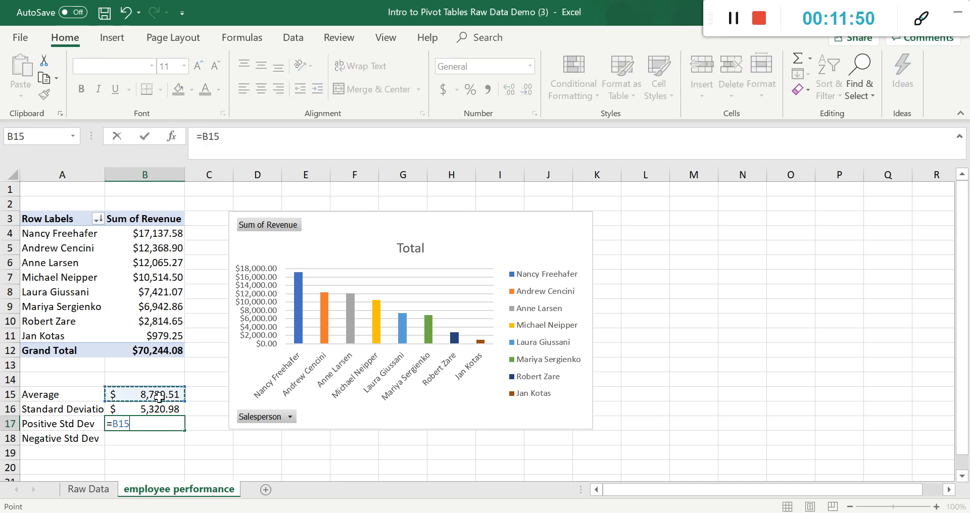
type("+")
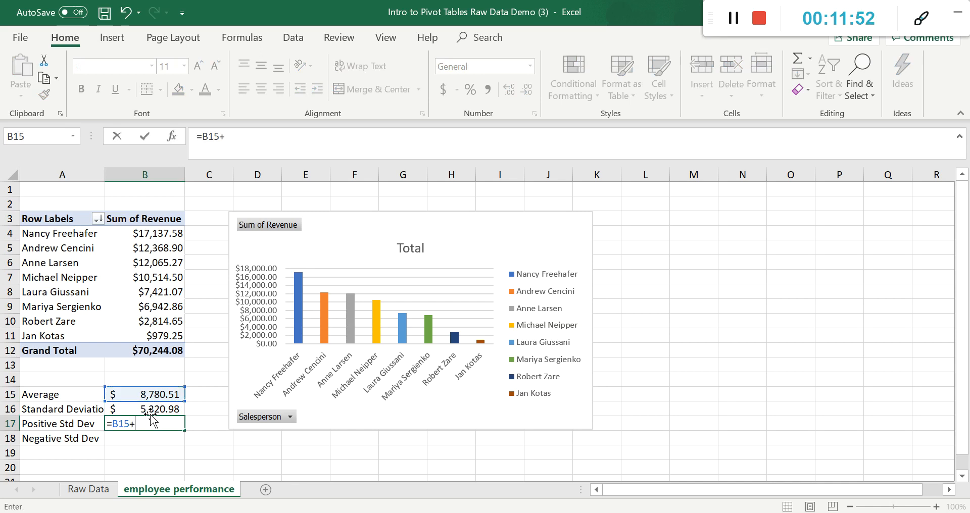
left_click(153, 410)
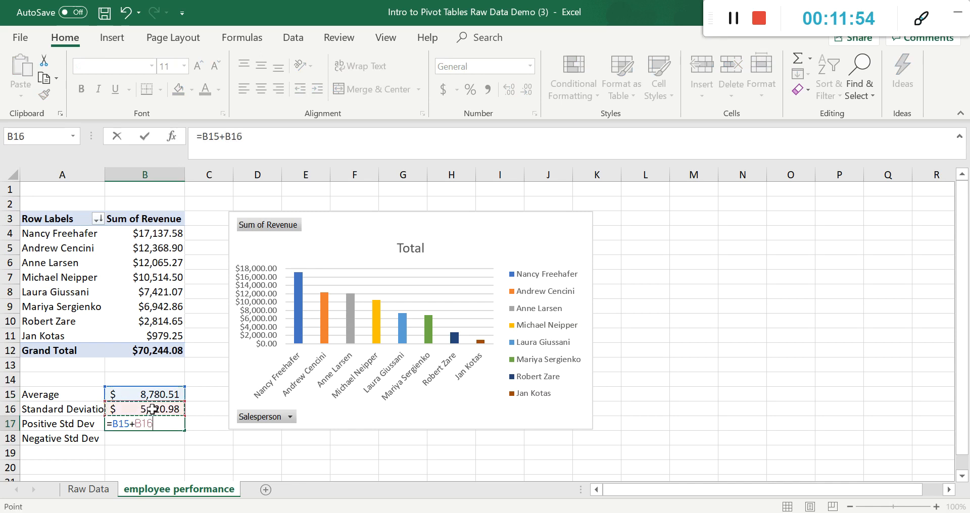
key("Return")
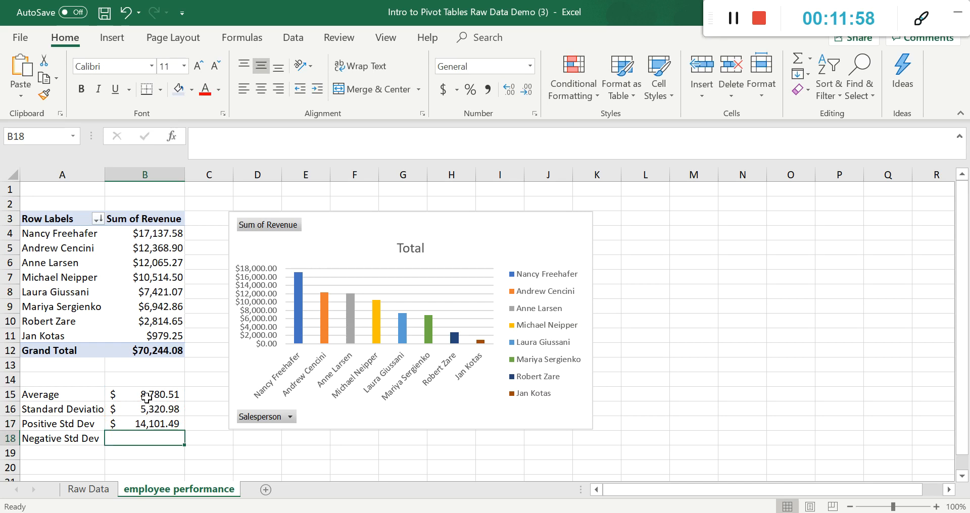
Step: Calculate the negative standard deviation in B18 with =B15-B16
type("=")
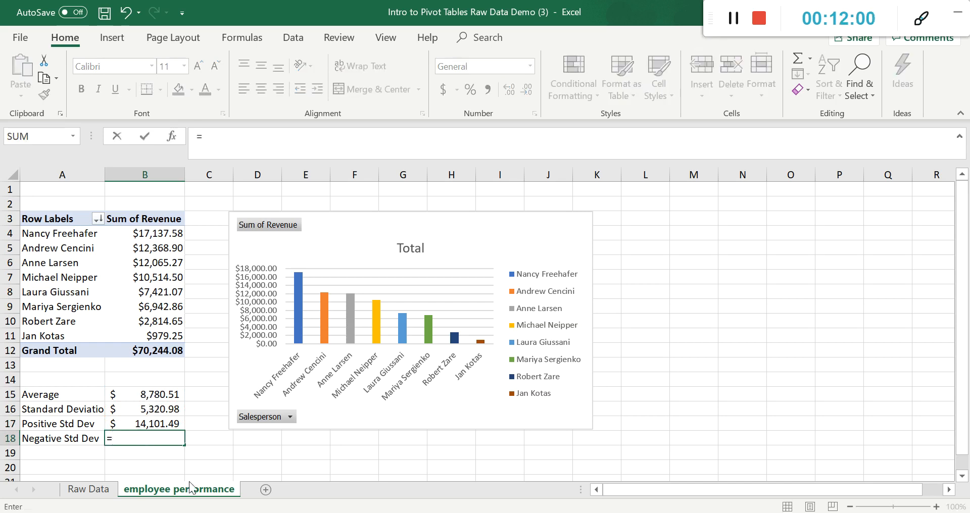
left_click(161, 398)
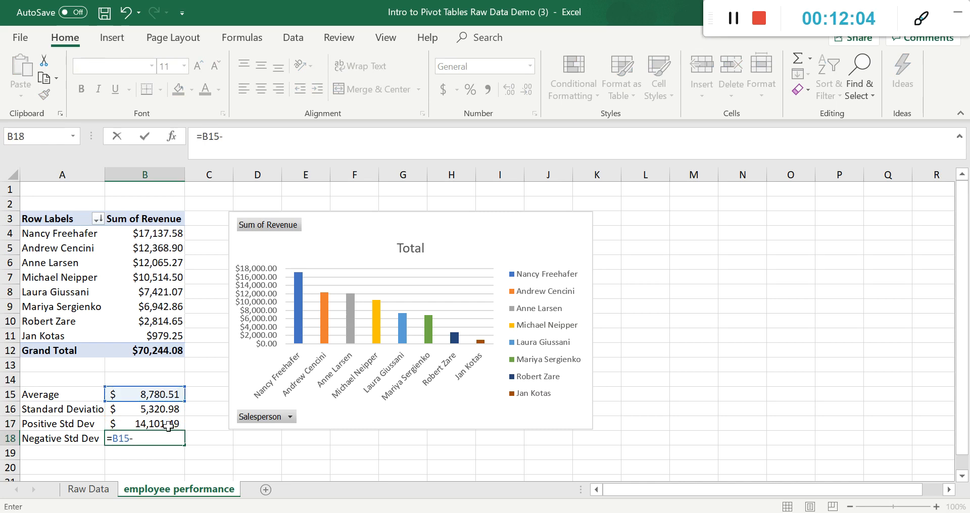
left_click(164, 411)
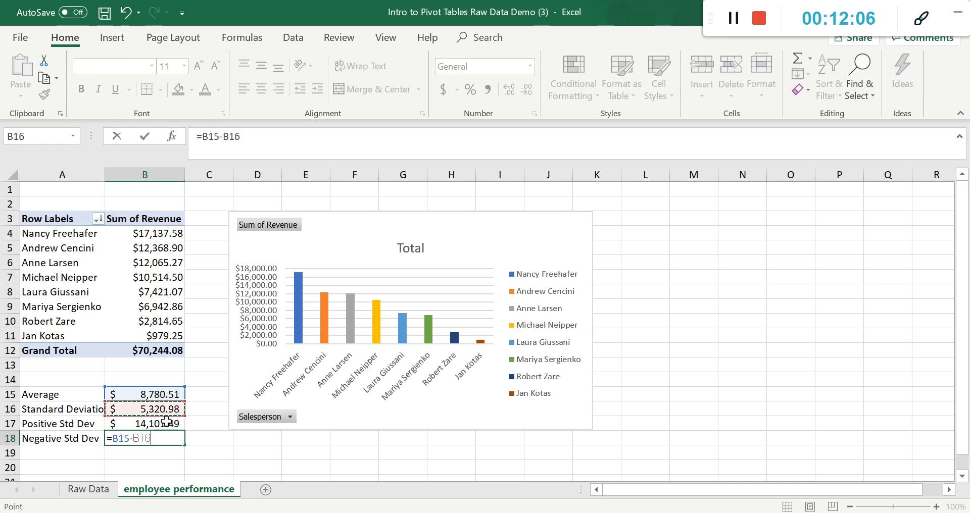
key("Return")
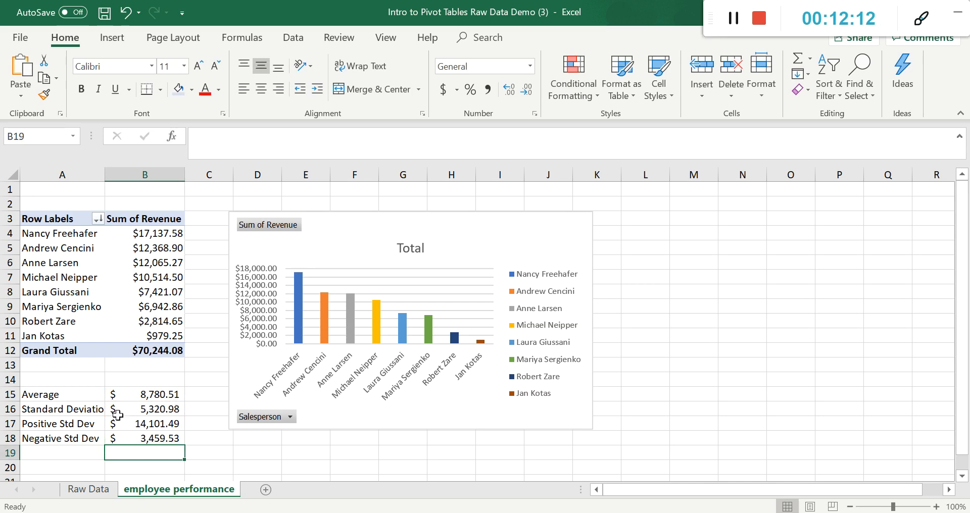
Step: Convert the statistics range A15:B18 into an Excel table, leaving the headers option unchecked
left_click_drag(71, 394, 123, 436)
left_click(112, 37)
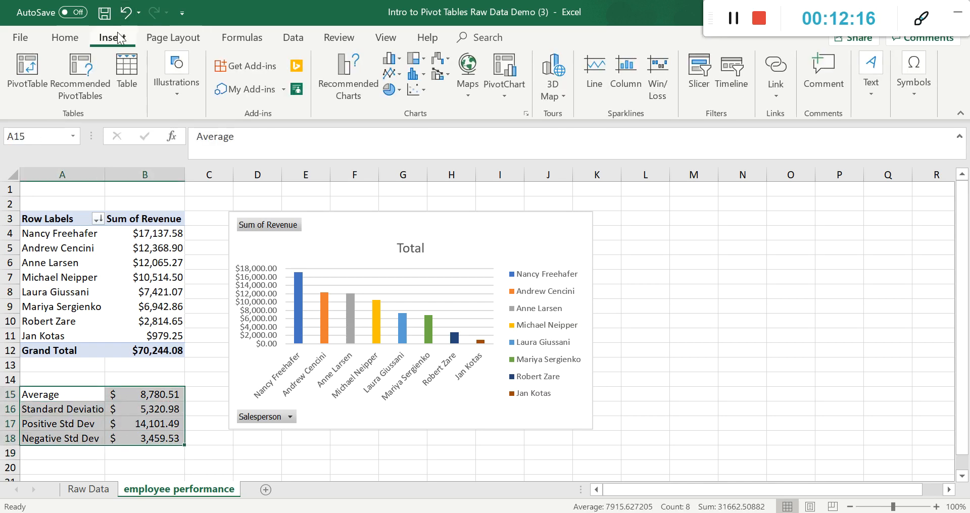
left_click(126, 70)
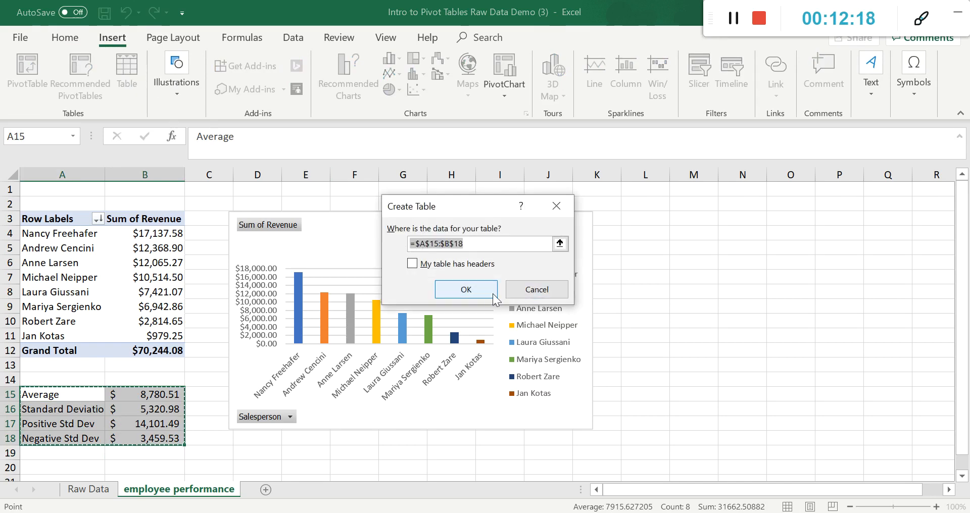
left_click(457, 289)
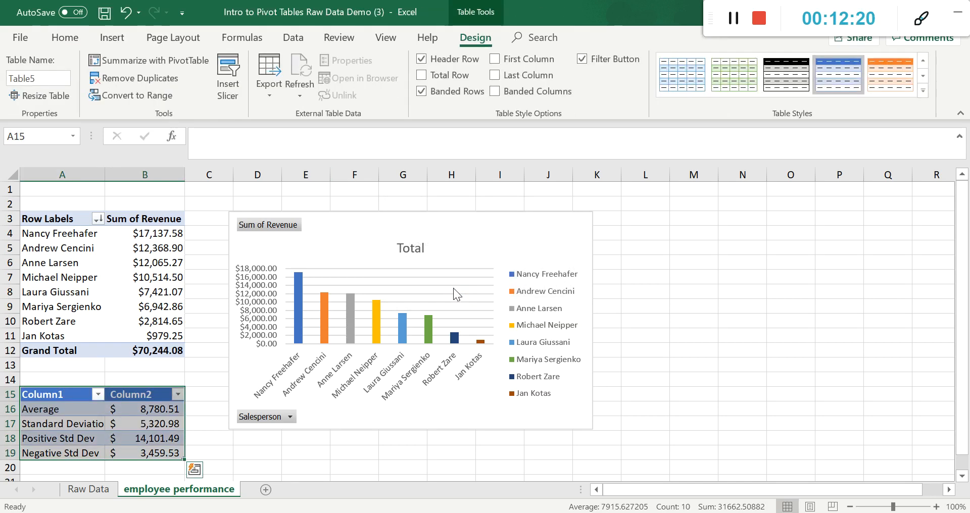
Step: Turn off the statistics table's header row and banded rows, and turn on banded columns
left_click(423, 60)
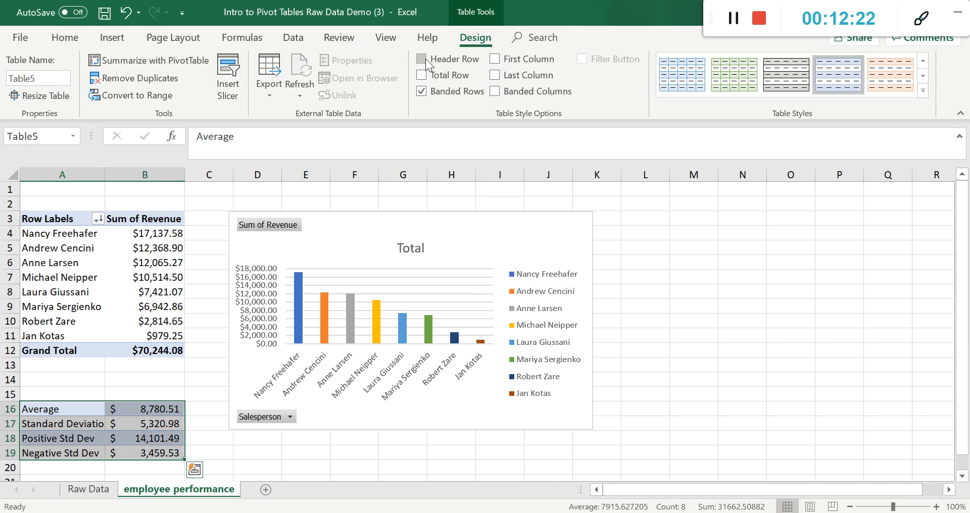
left_click(423, 92)
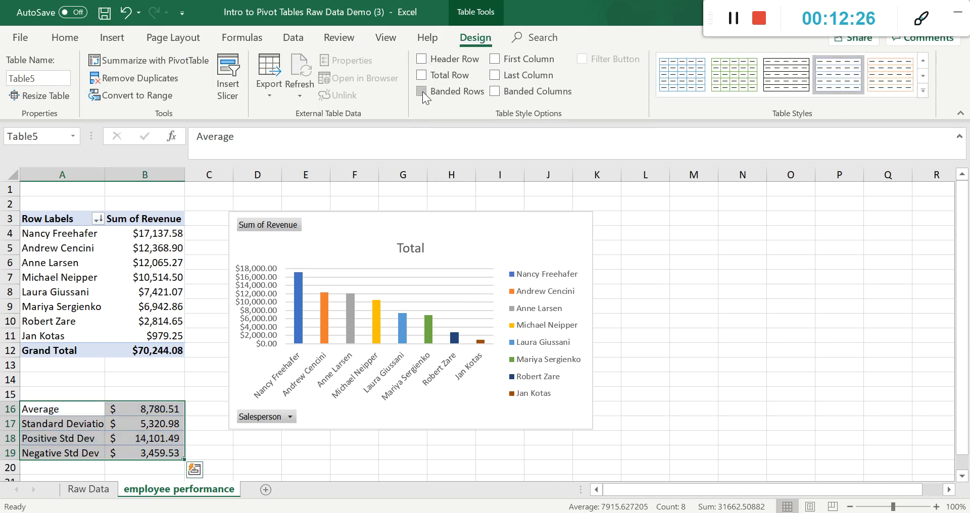
left_click(493, 90)
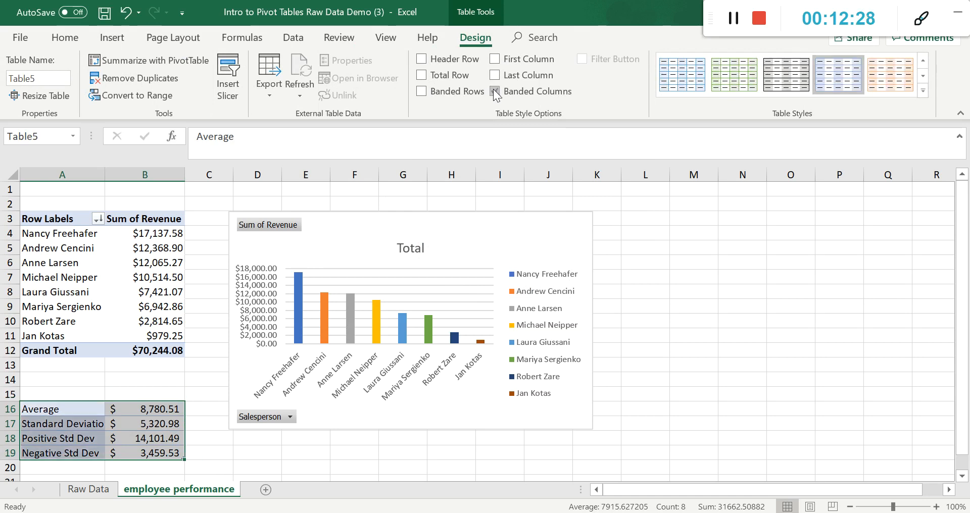
left_click(201, 395)
scroll(201, 394, "down", 1)
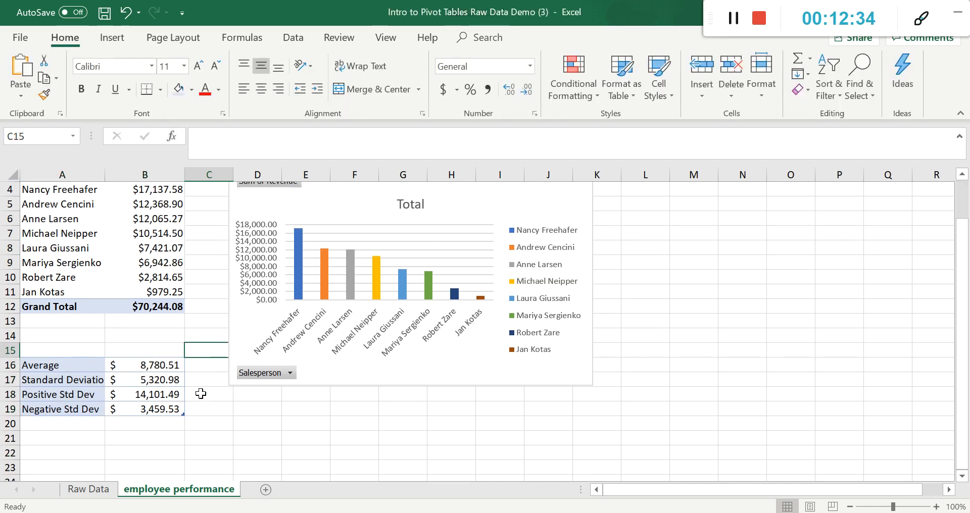
Step: Check the Word exercise instructions, return to the Excel workbook, and start a Between highlight rule for the salespeople's revenues in B4:B11
key("alt+Tab")
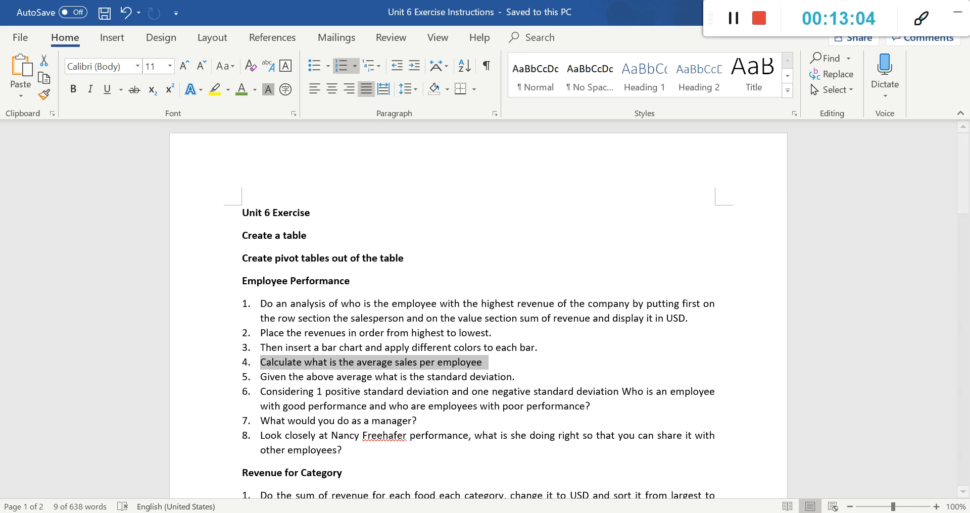
left_click(550, 509)
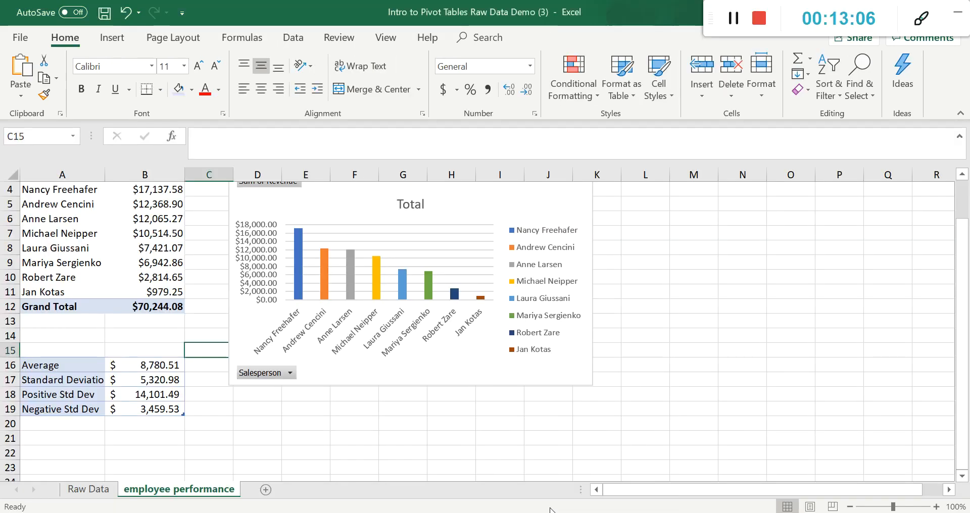
scroll(230, 298, "up", 1)
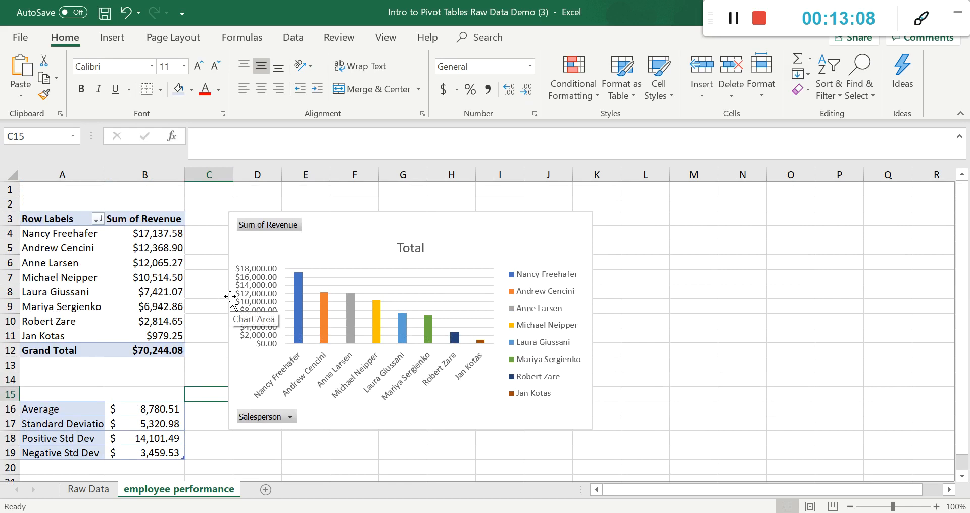
left_click_drag(147, 236, 149, 336)
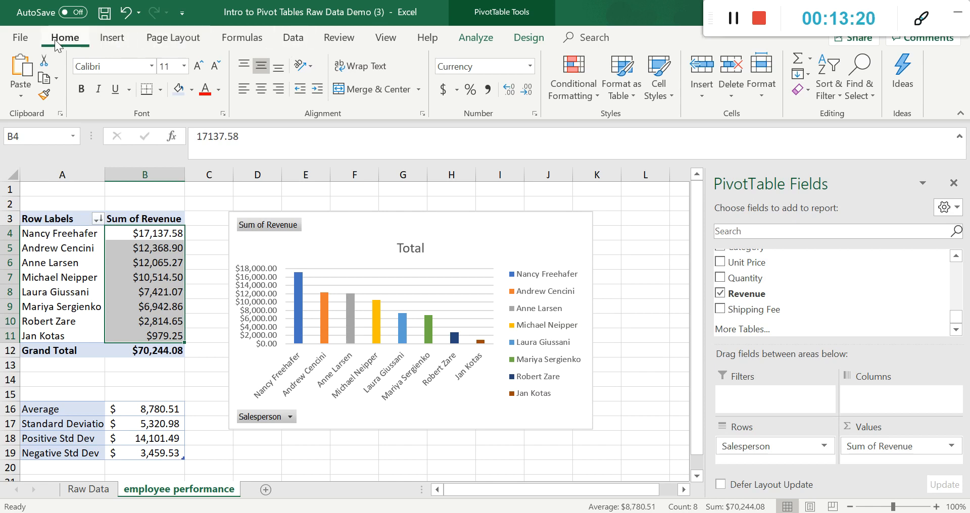
left_click(574, 76)
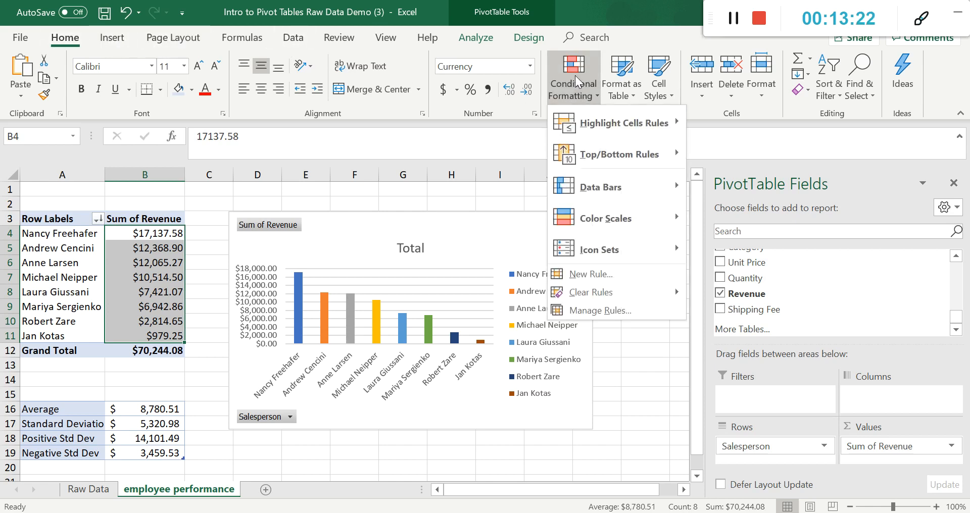
mouse_move(596, 120)
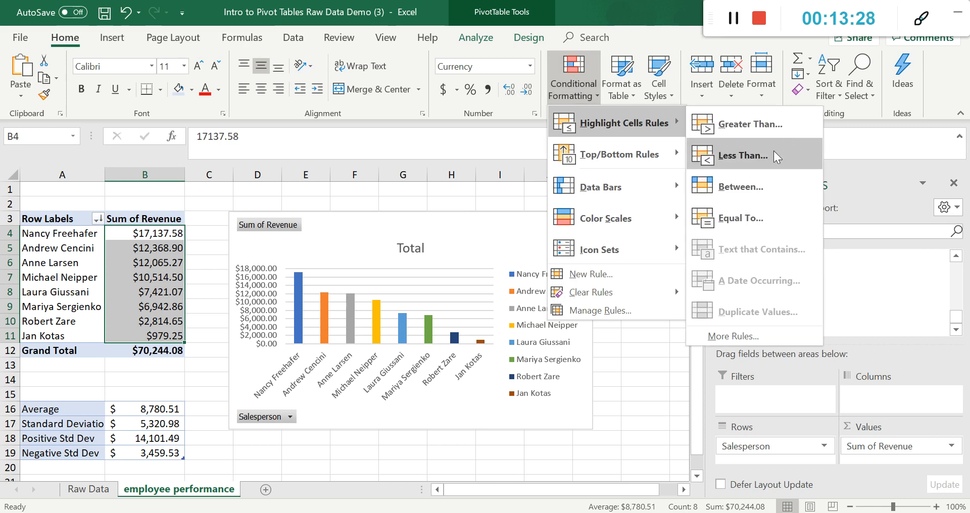
left_click(753, 186)
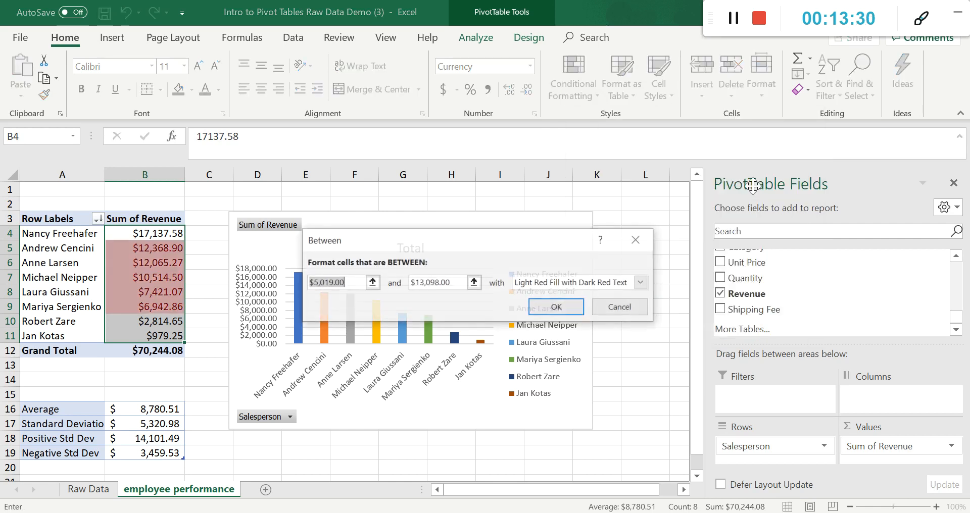
left_click_drag(476, 241, 593, 219)
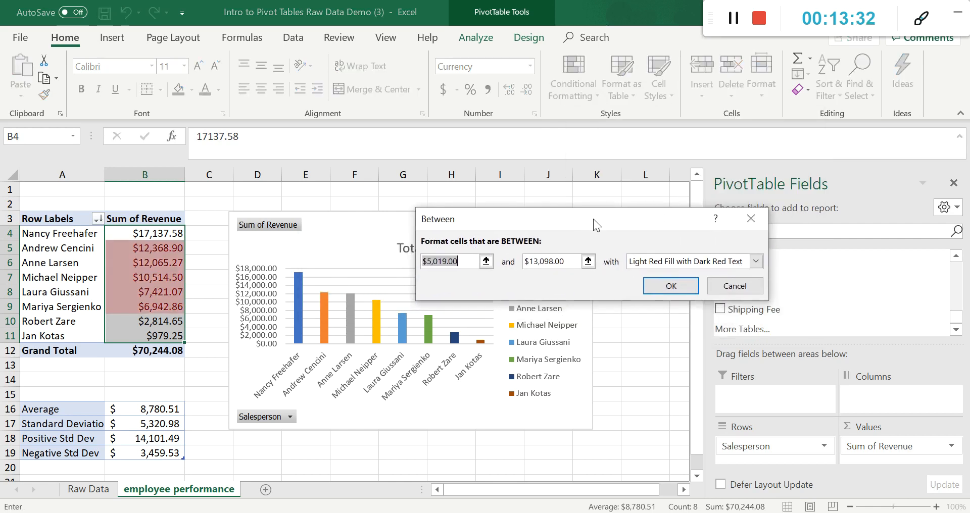
Step: Set the Between rule's limits to =$B$19 and =$B$18, and apply Yellow Fill with Dark Yellow Text to B4:B11
left_click(486, 261)
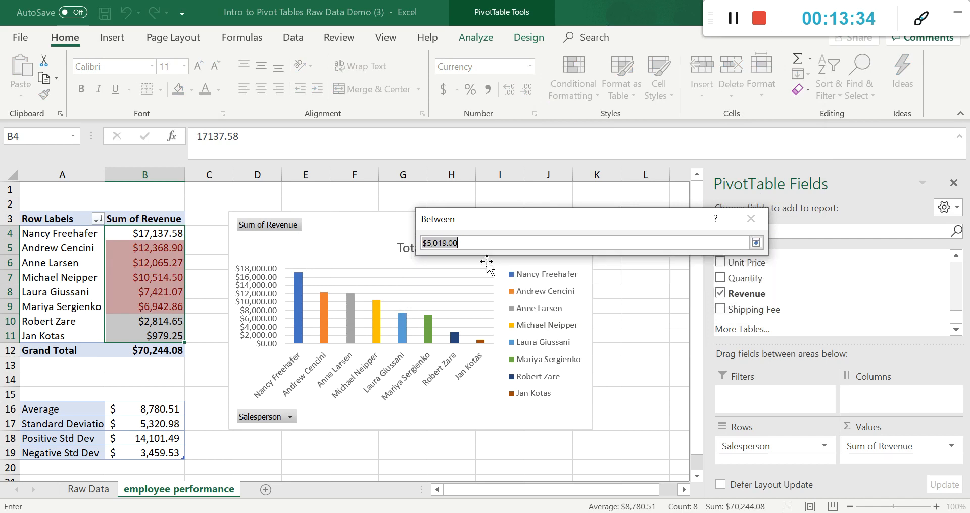
left_click(160, 456)
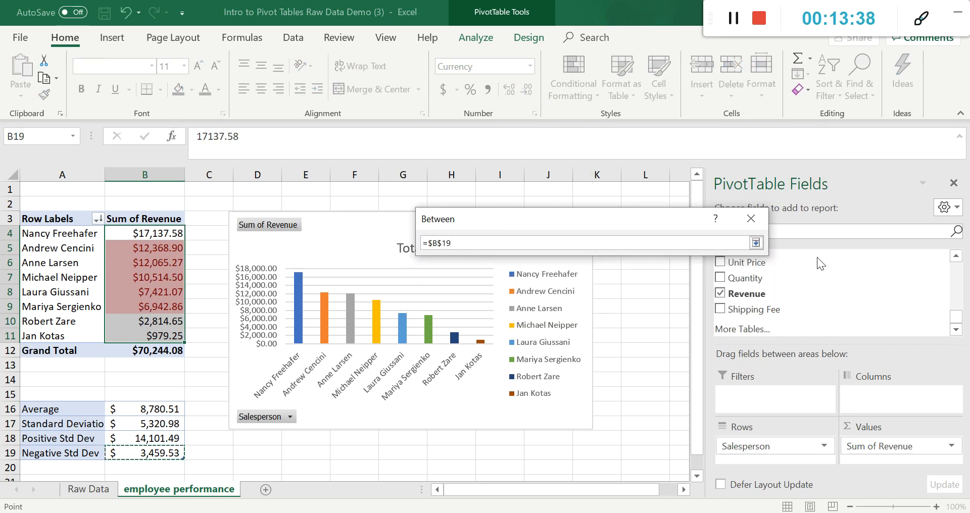
left_click(755, 243)
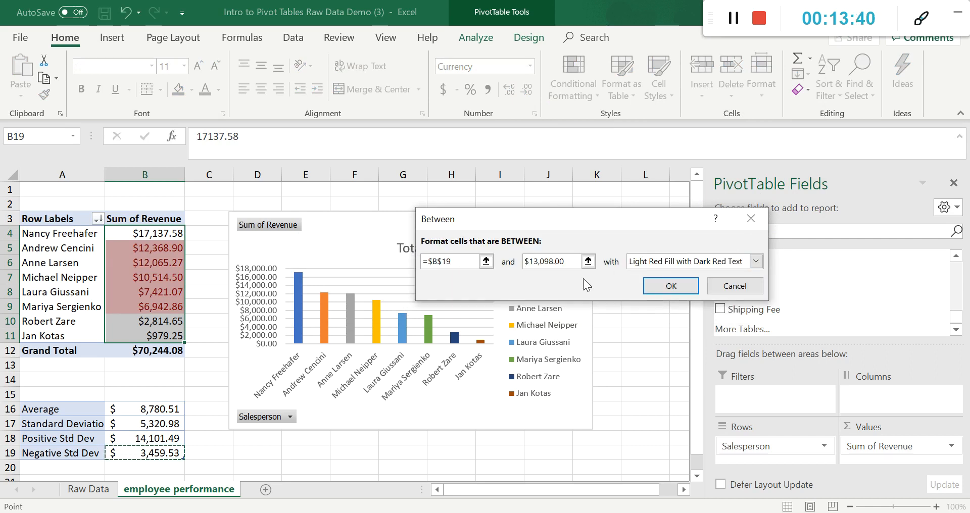
left_click(588, 261)
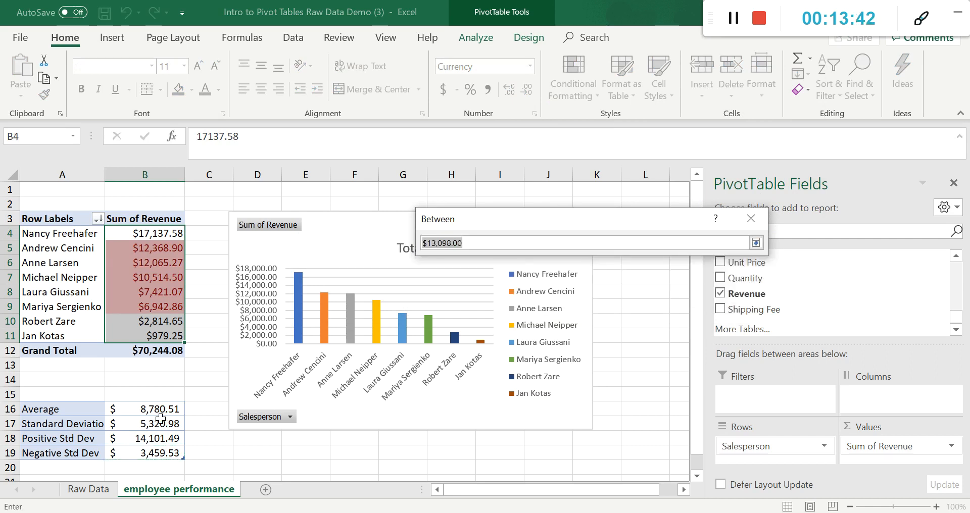
left_click(155, 439)
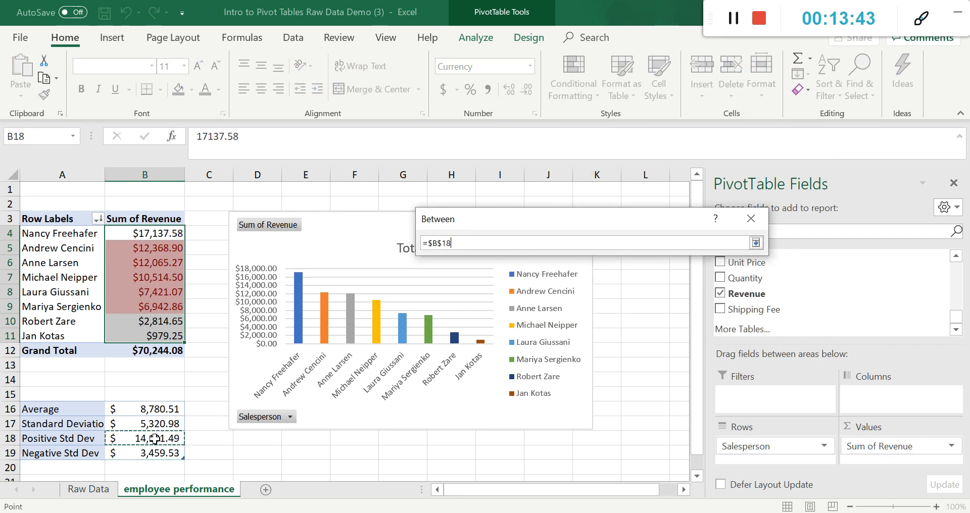
left_click(756, 243)
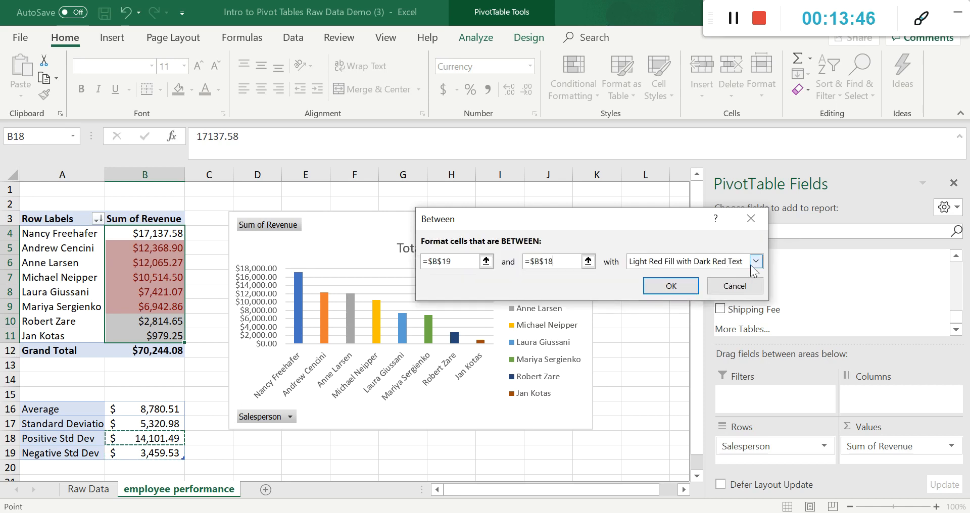
left_click(756, 261)
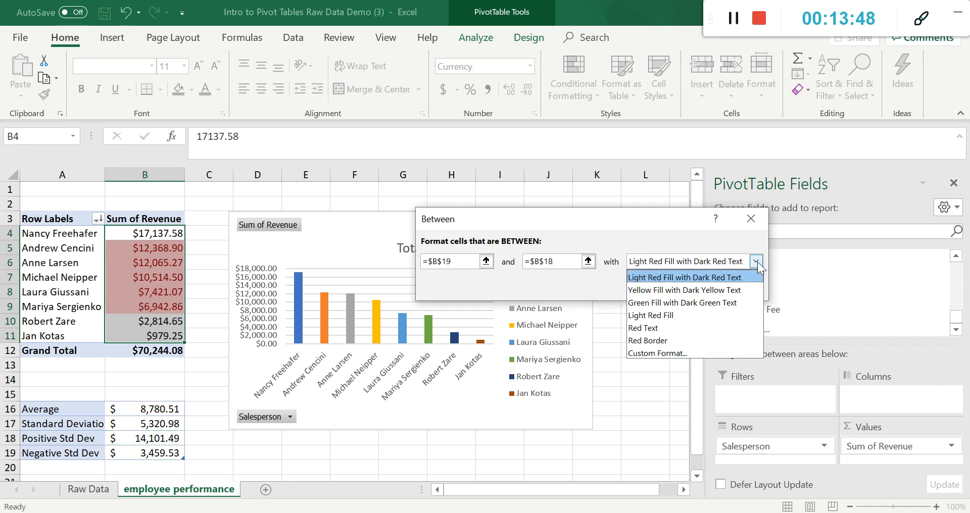
left_click(714, 289)
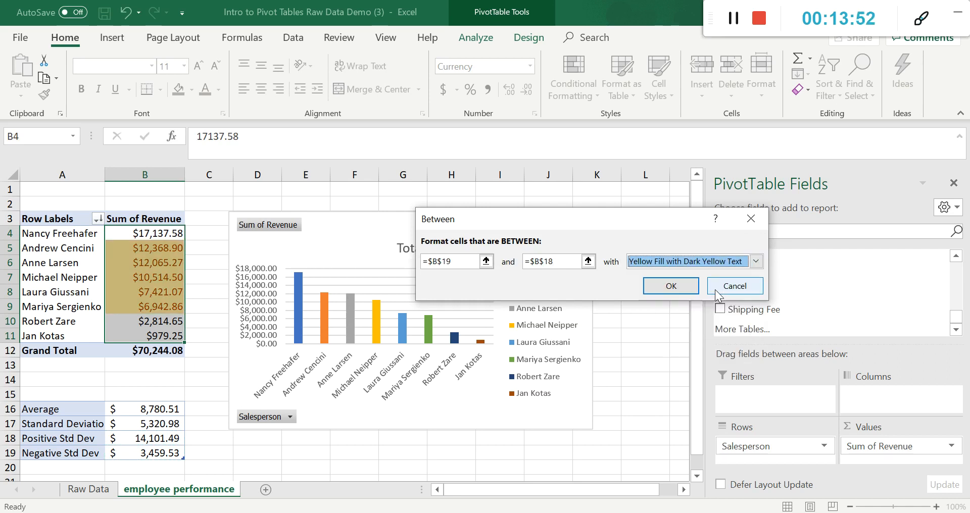
left_click(681, 288)
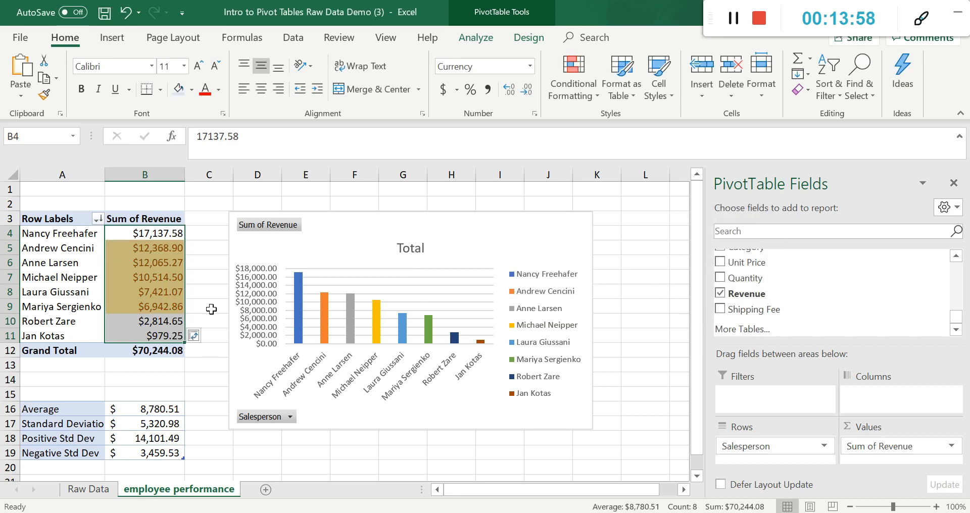
Step: Add a Greater Than highlight rule to B4 with threshold =$B$18 and Green Fill with Dark Green Text
left_click(160, 233)
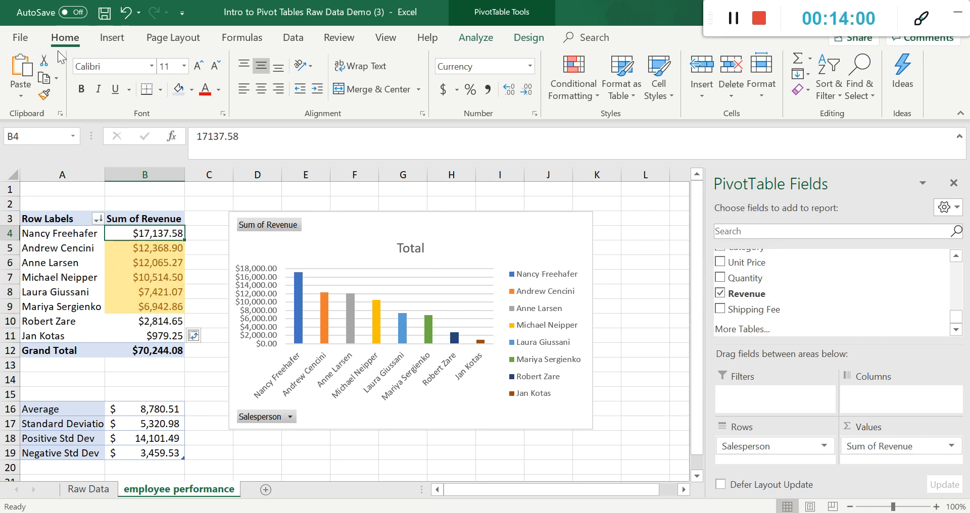
left_click(587, 64)
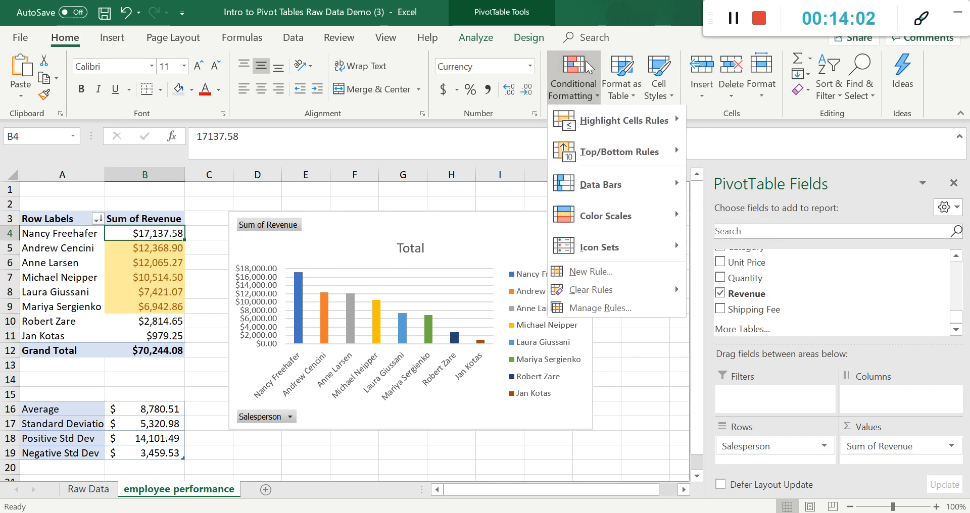
mouse_move(607, 130)
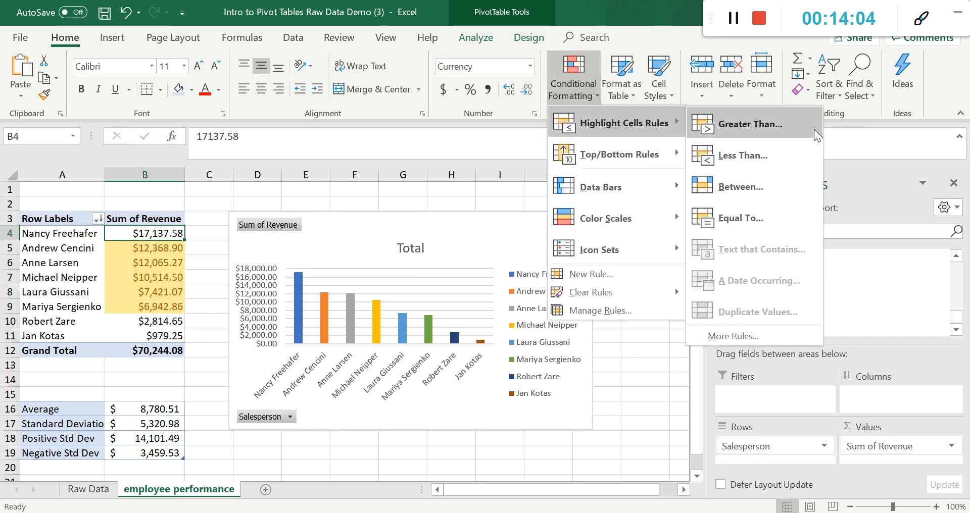
left_click(794, 127)
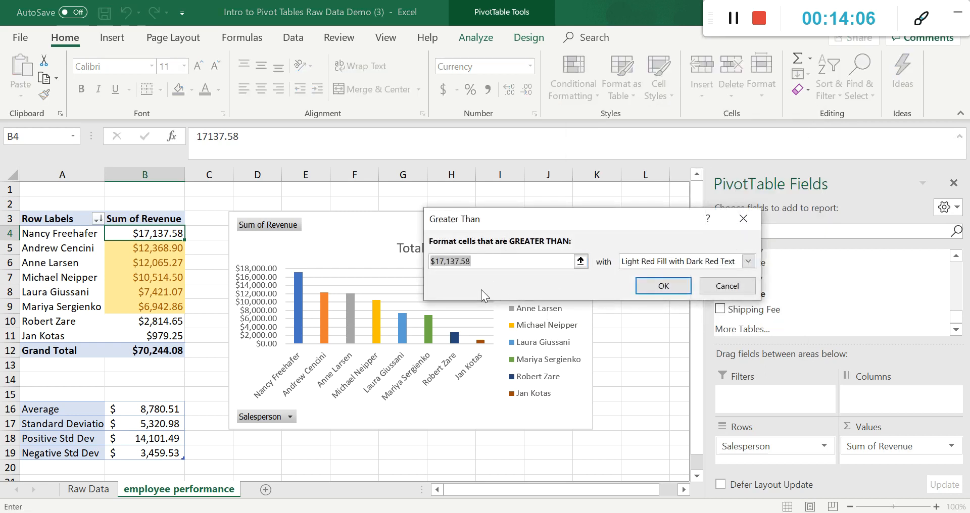
left_click(147, 434)
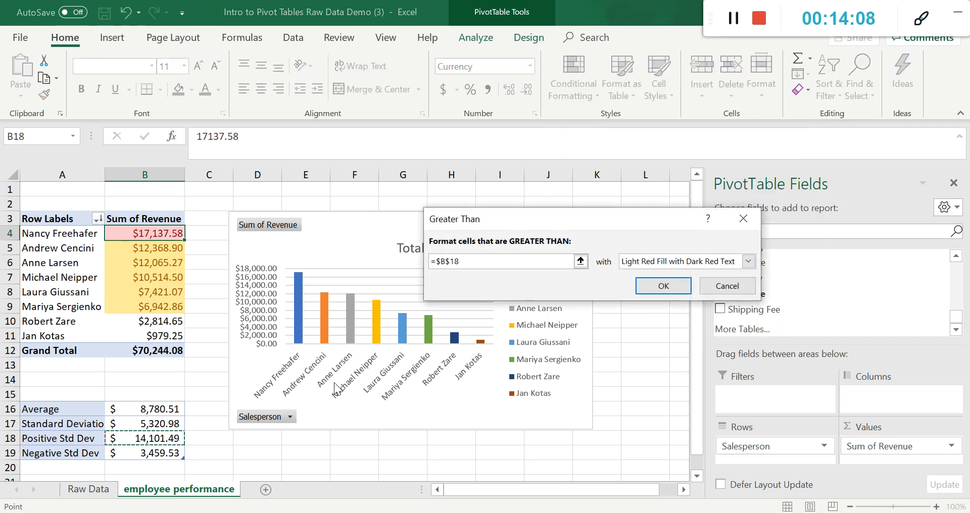
left_click(748, 261)
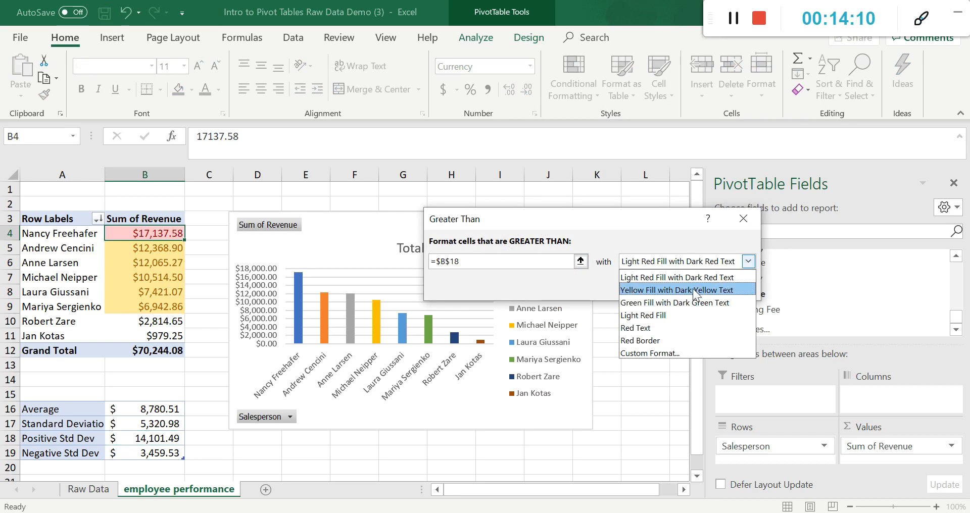
left_click(662, 304)
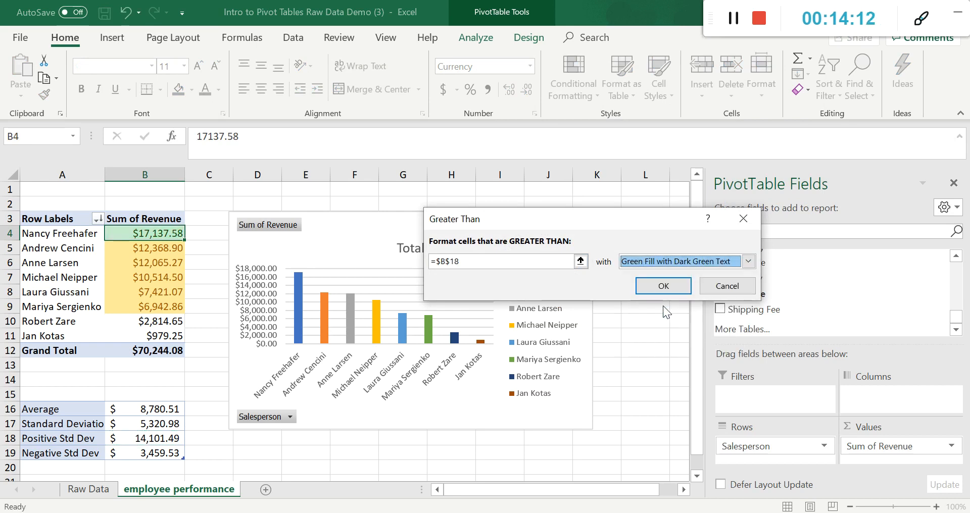
left_click(663, 286)
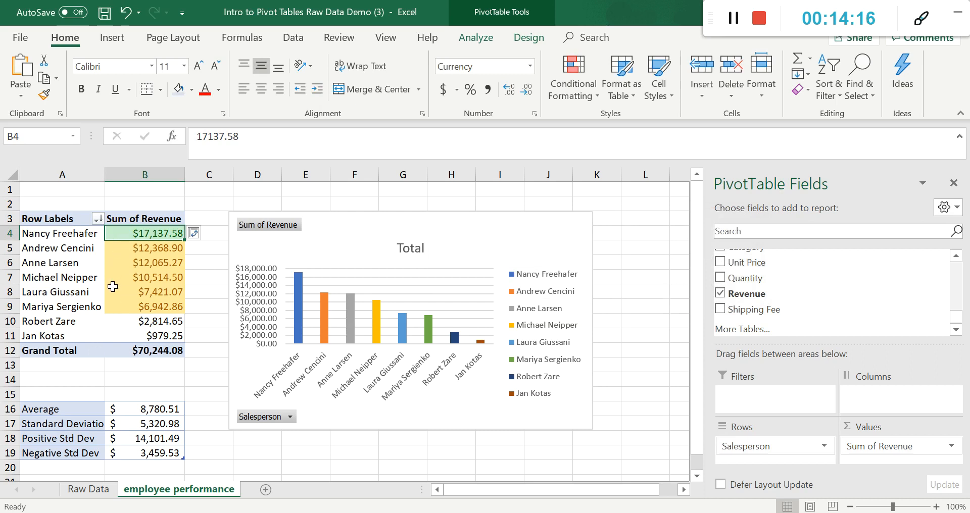
Step: Add a Less Than highlight rule to B4:B11 with threshold =$B$19 and Light Red Fill with Dark Red Text
left_click_drag(123, 233, 146, 333)
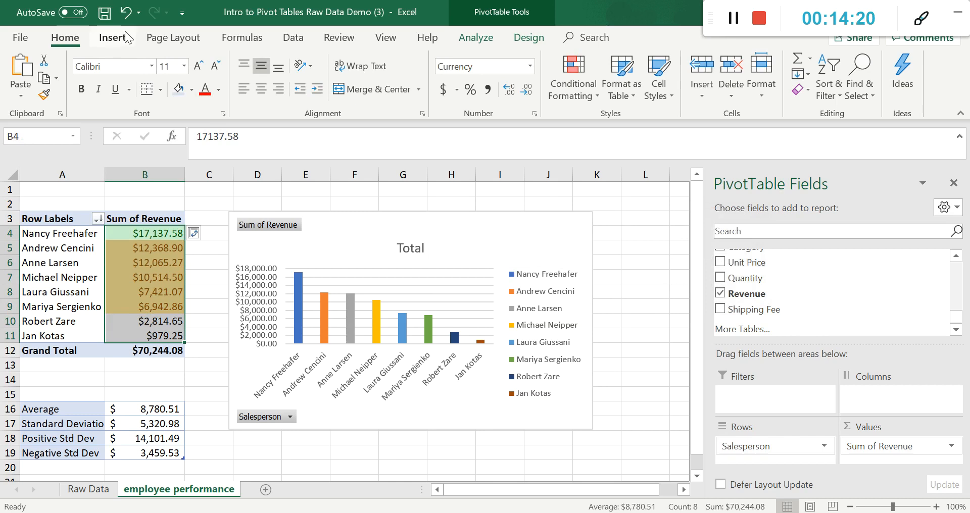
left_click(588, 71)
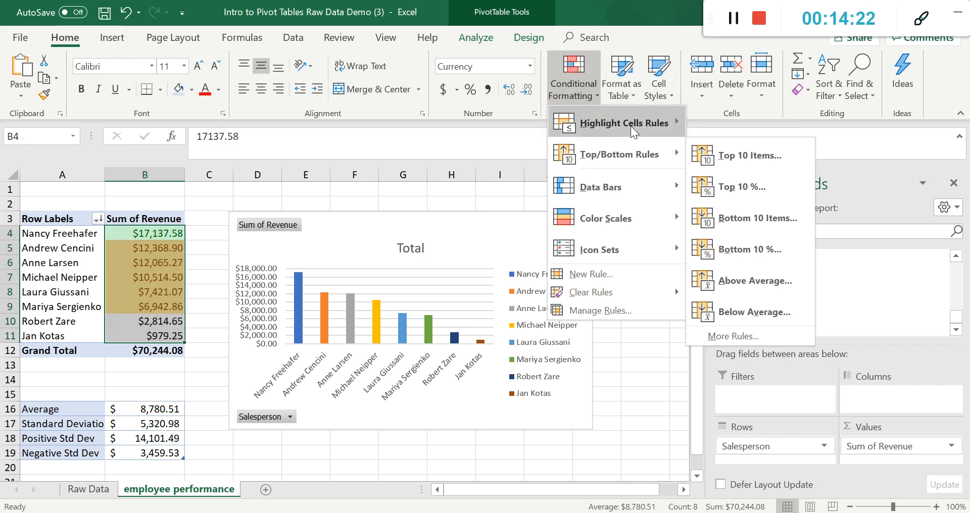
mouse_move(631, 123)
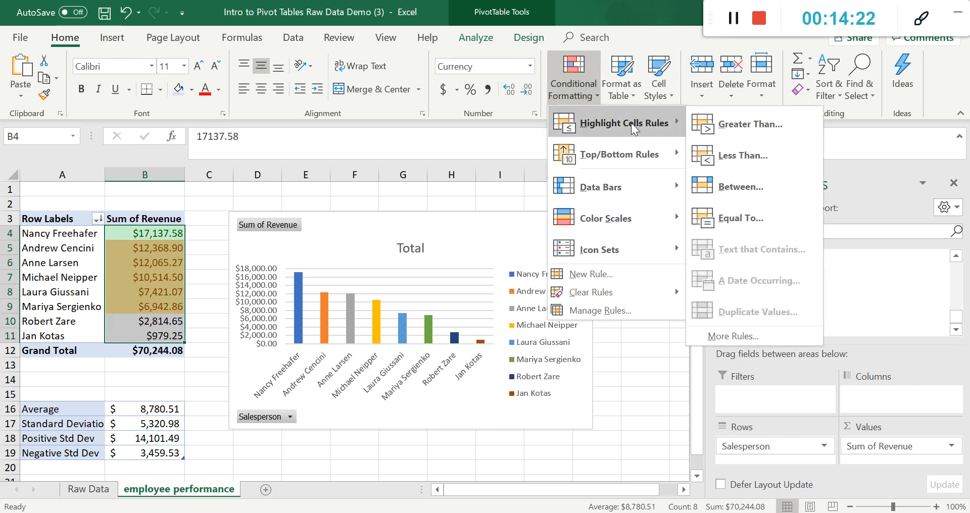
left_click(727, 155)
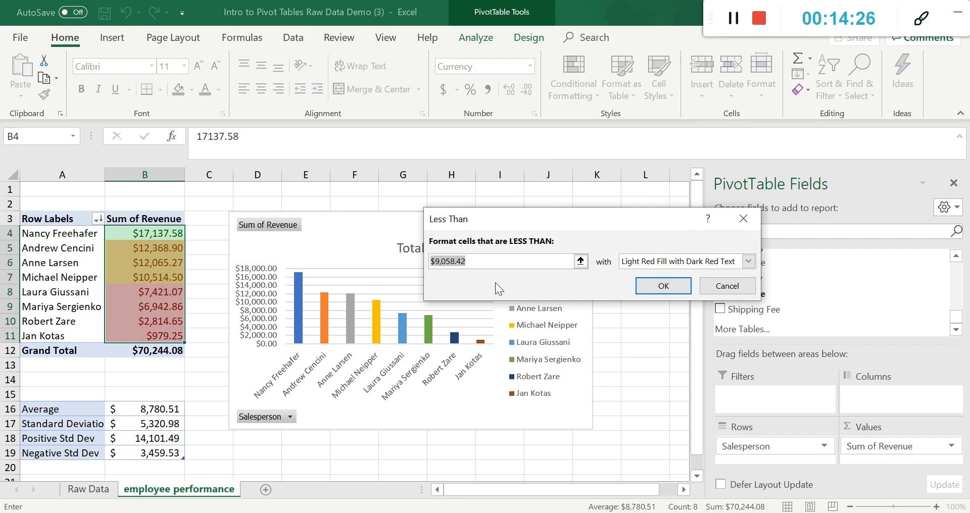
left_click(581, 260)
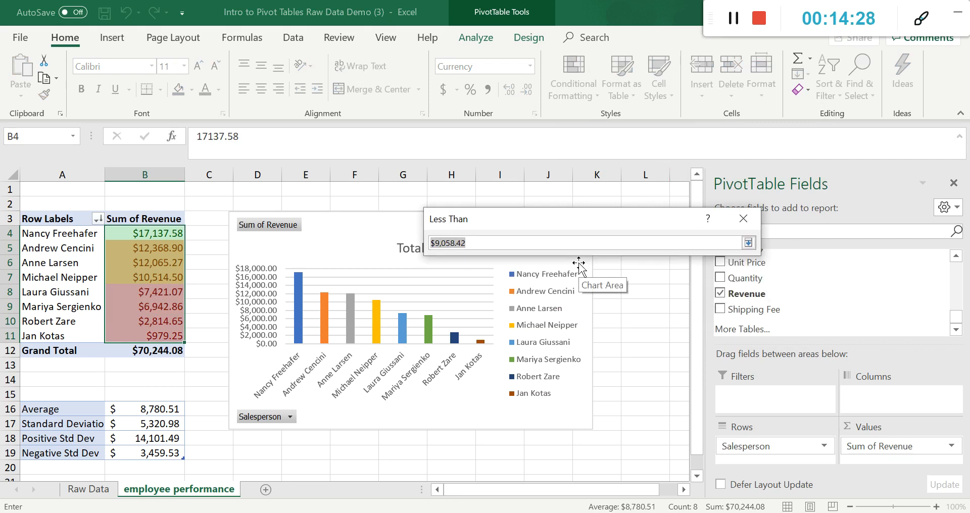
left_click(173, 453)
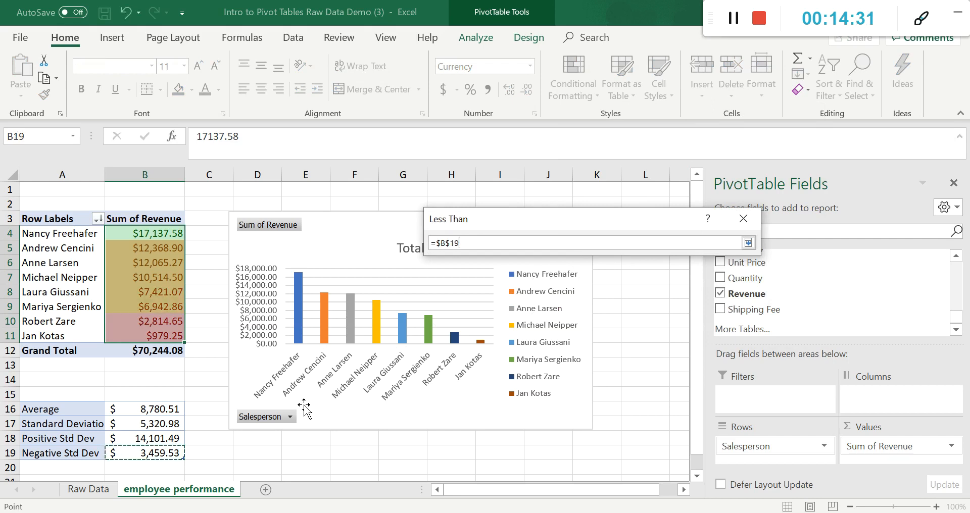
left_click(748, 242)
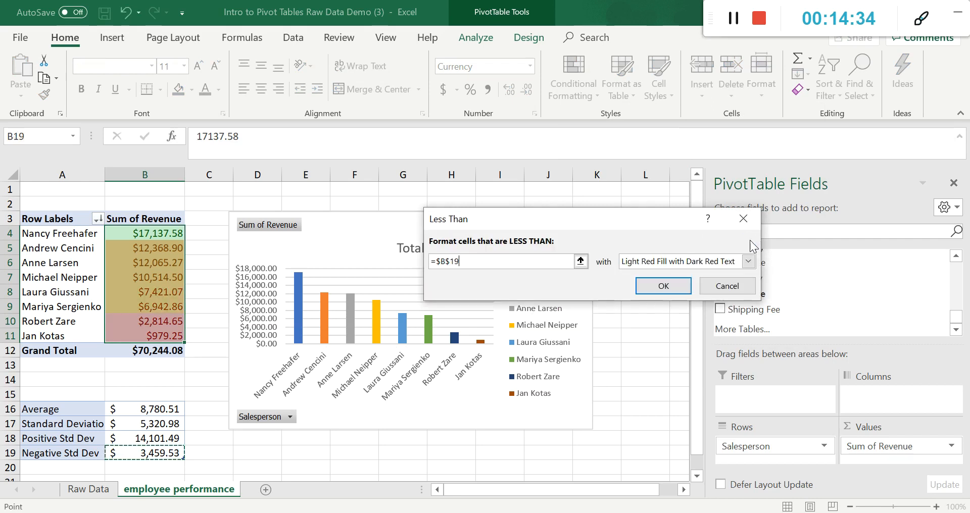
left_click(676, 287)
left_click(215, 287)
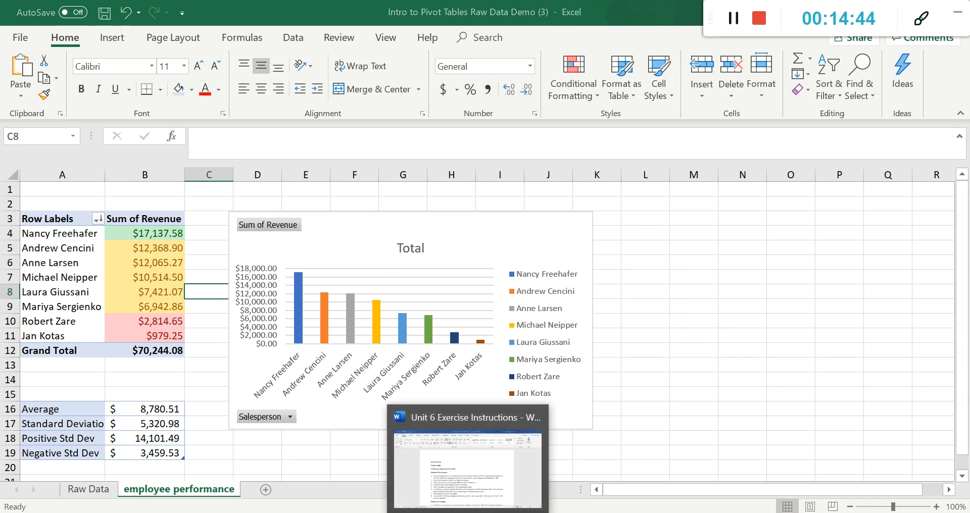
Step: Read the performance questions in the Word exercise instructions, and examine the red-highlighted salespeople in A10:B11 of the Excel workbook
left_click(500, 470)
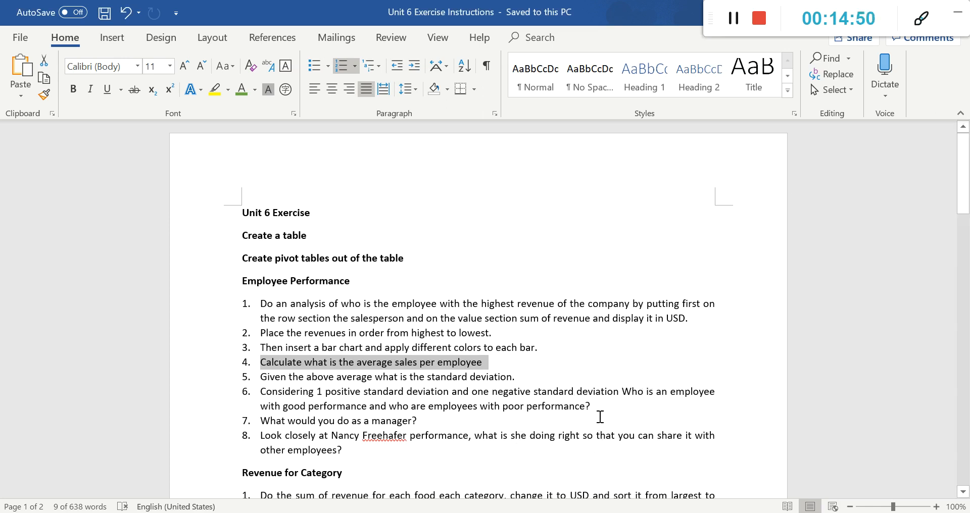
left_click(506, 512)
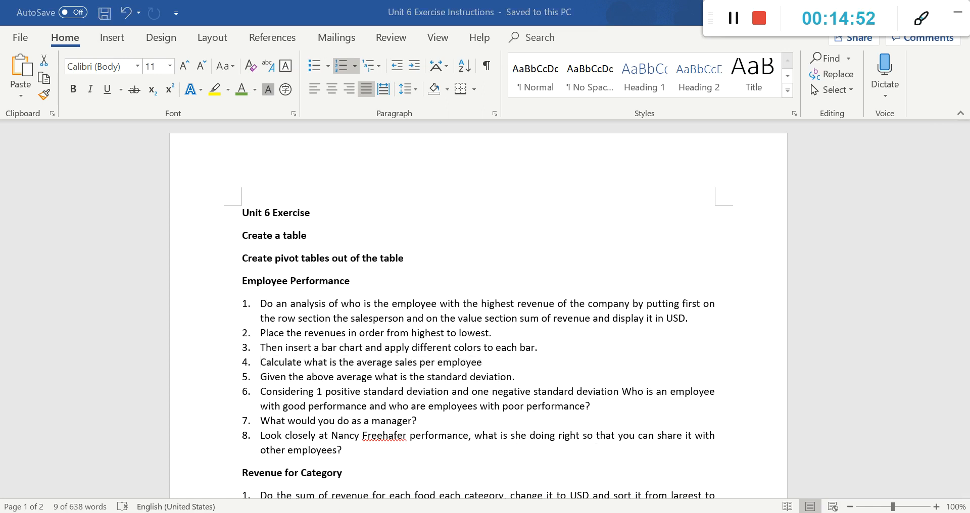
left_click(585, 468)
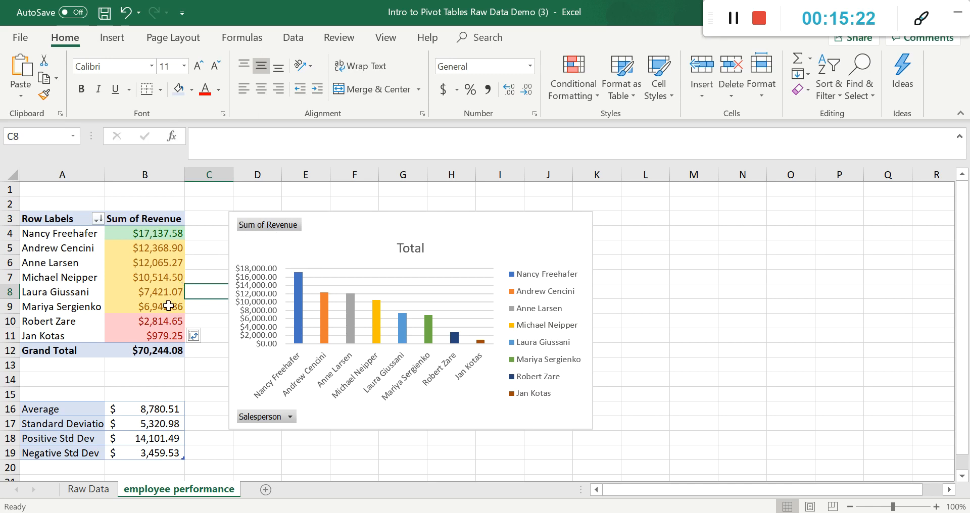
left_click_drag(88, 322, 193, 334)
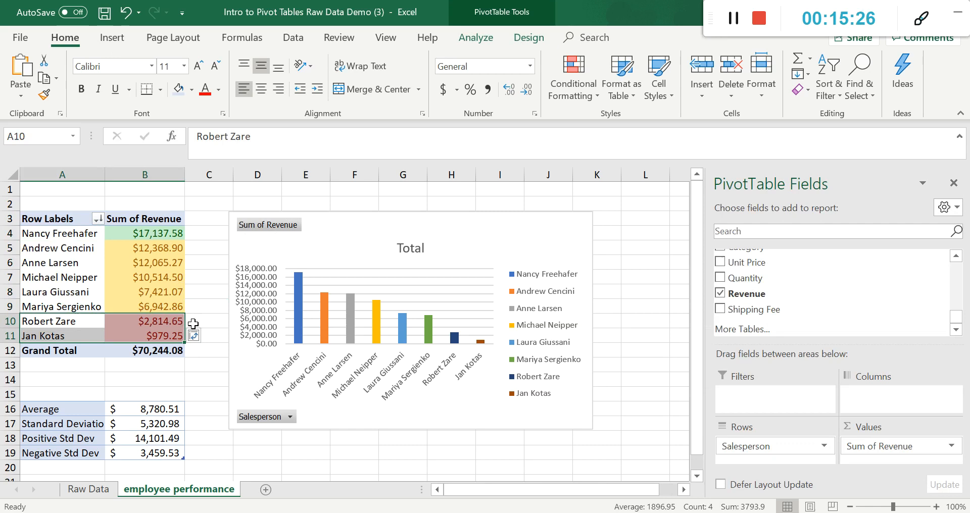
left_click(137, 338)
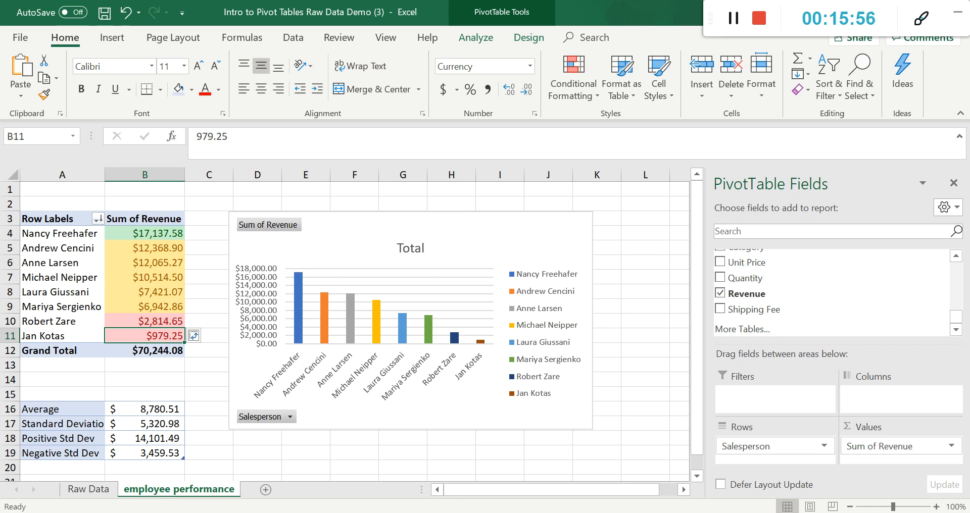
Step: Read employee performance questions 6 to 8 in the Word exercise instructions, and return to the employee performance sheet in Excel
key("alt+Tab")
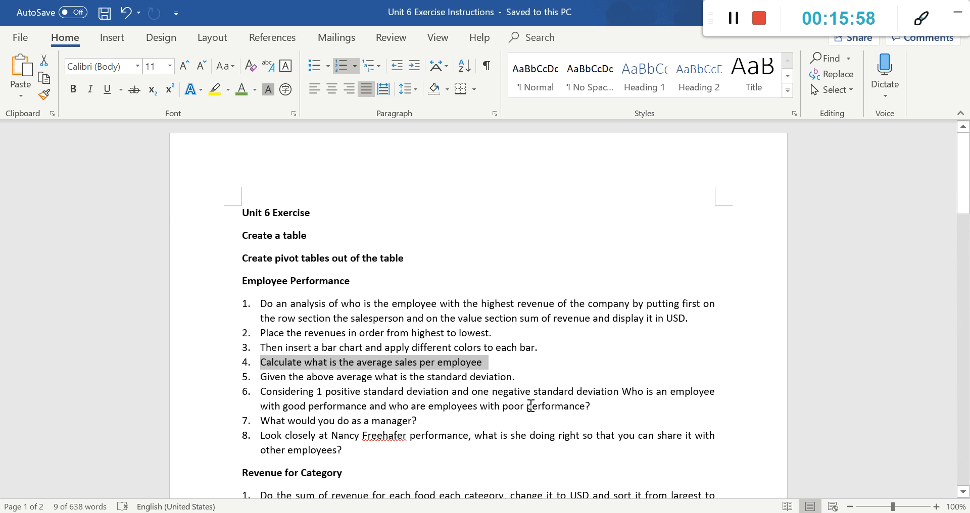
scroll(530, 404, "down", 1)
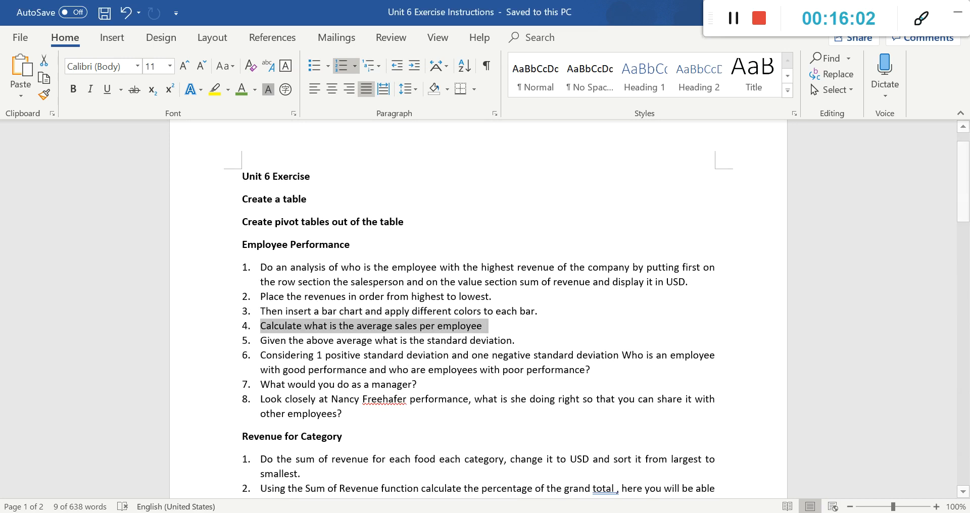
left_click(506, 512)
left_click(563, 484)
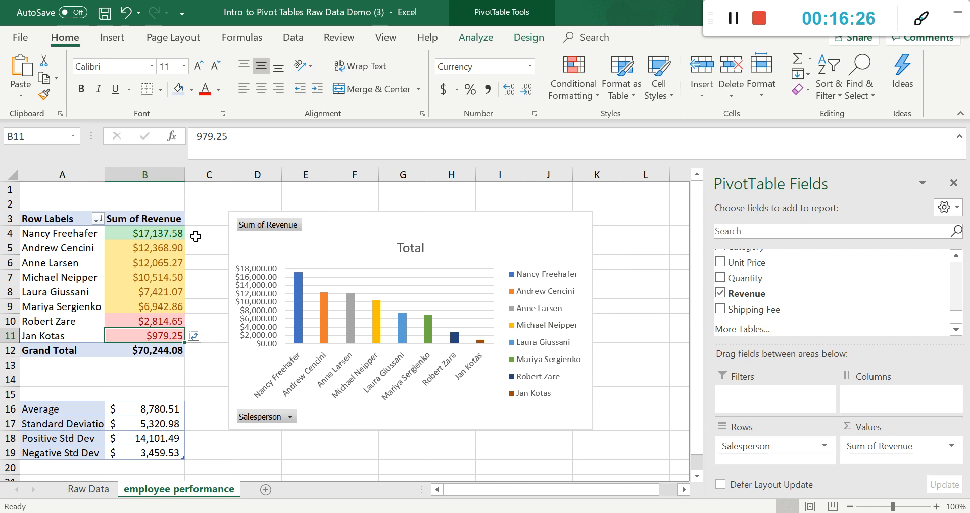
key("alt+Tab")
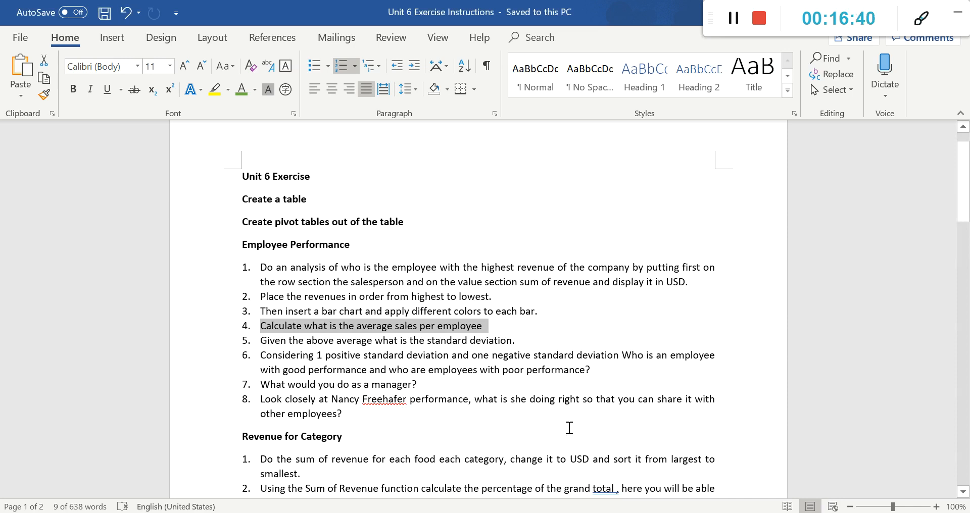
mouse_move(558, 510)
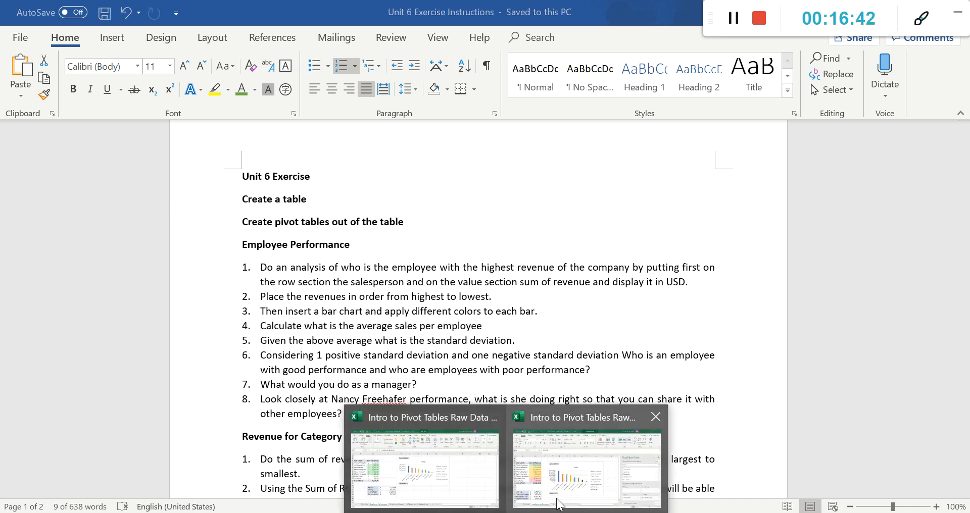
left_click(564, 486)
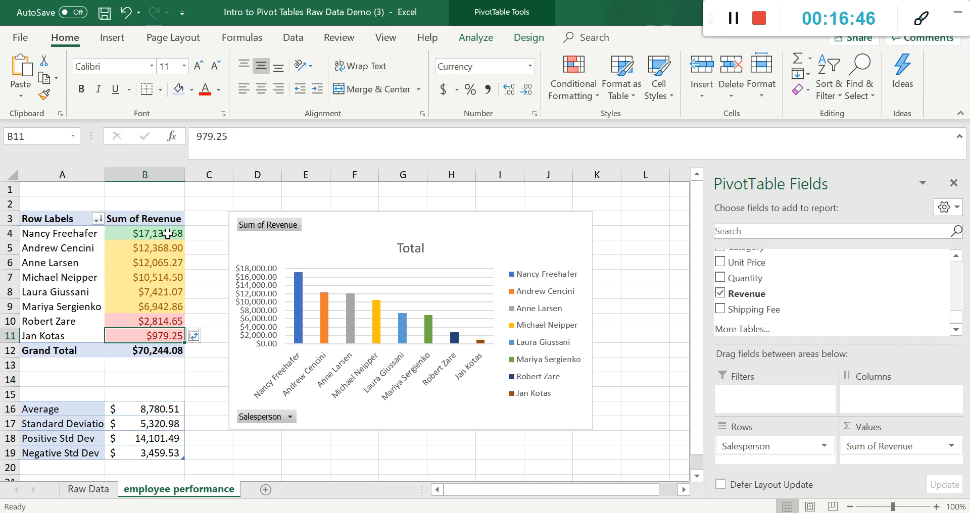
Step: Drill into the green-highlighted revenue in B4 to extract the top salesperson's order records onto a new sheet
left_click(161, 233)
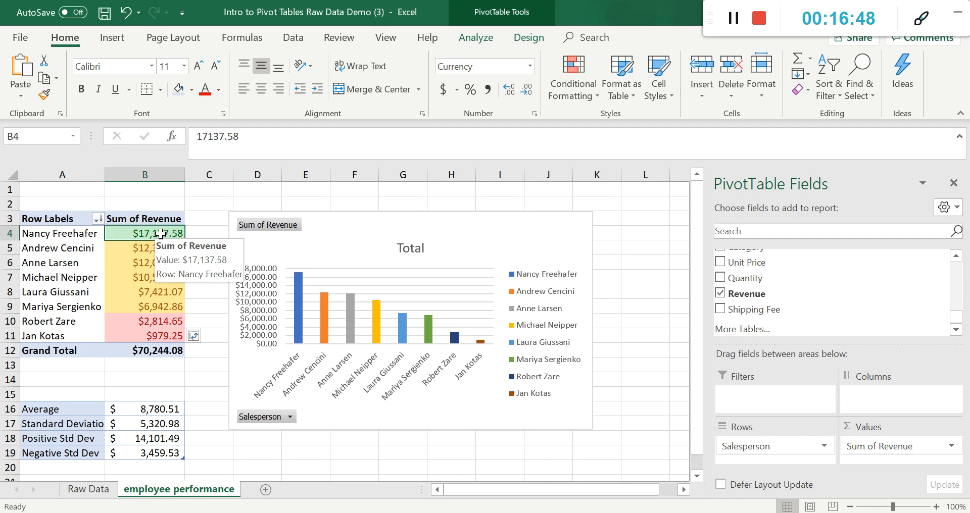
double_click(161, 233)
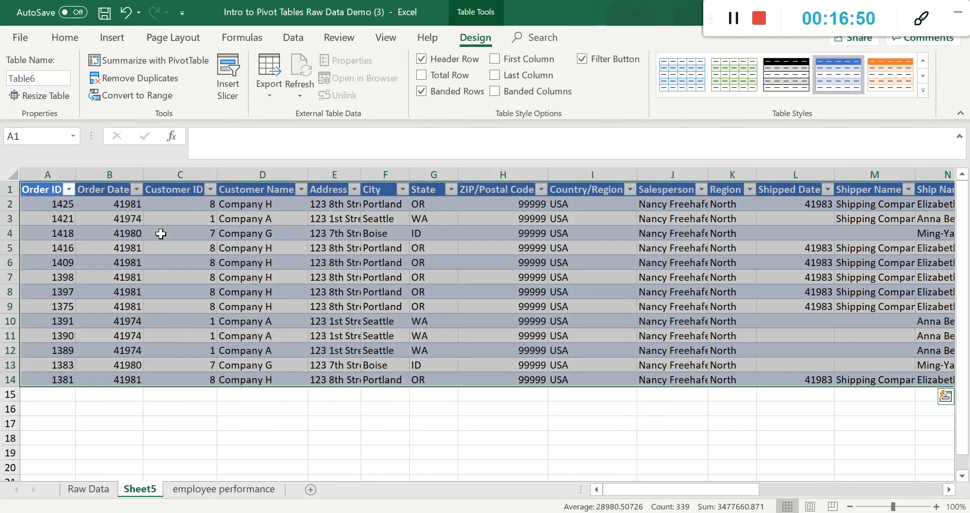
left_click_drag(646, 489, 556, 477)
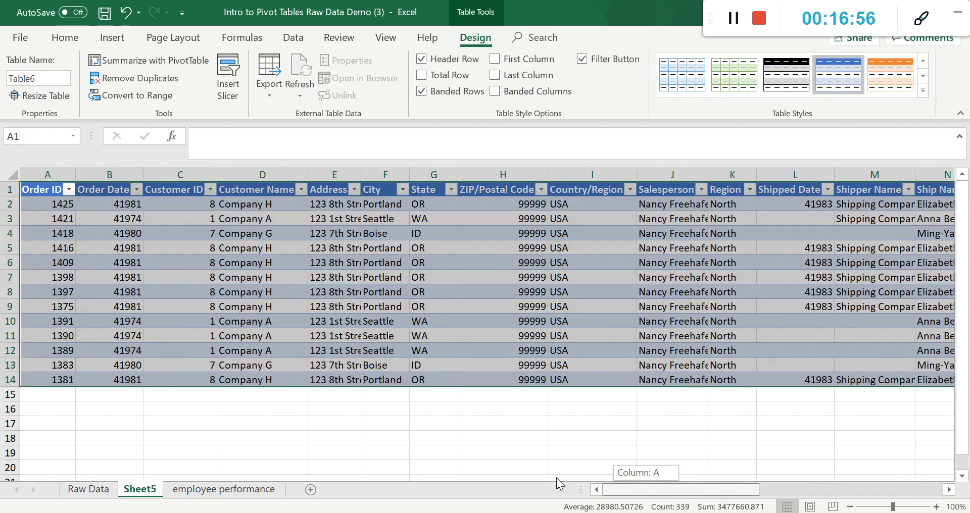
Step: Rename the new detail sheet with the top salesperson's first name and last initial
double_click(155, 489)
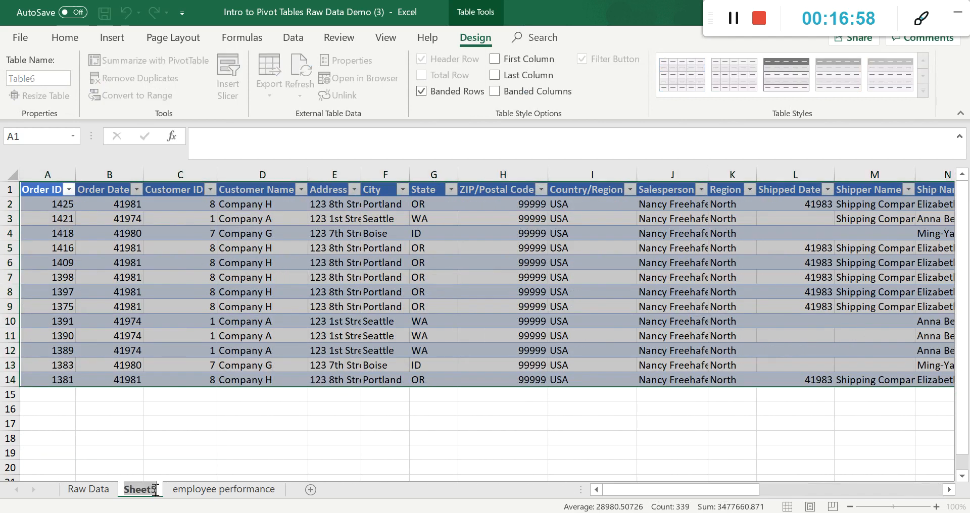
type("Nancy")
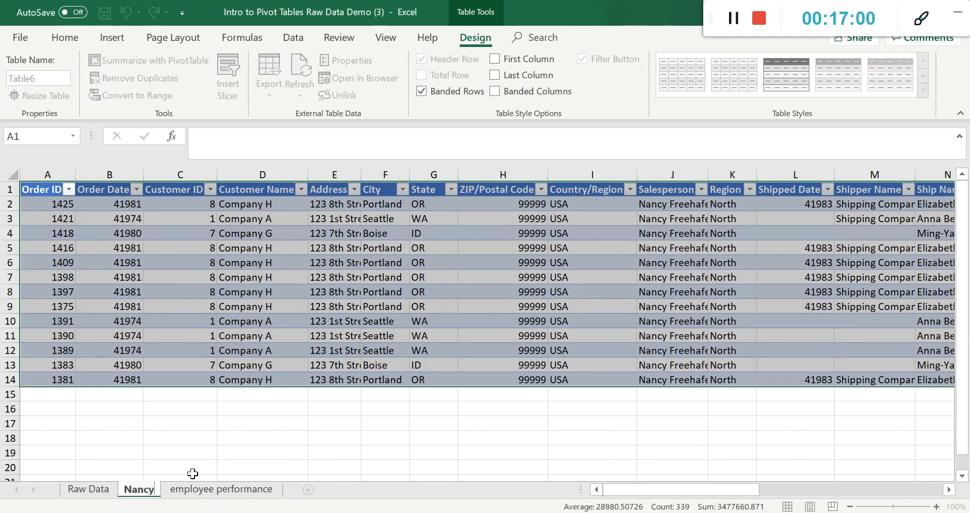
type(" F")
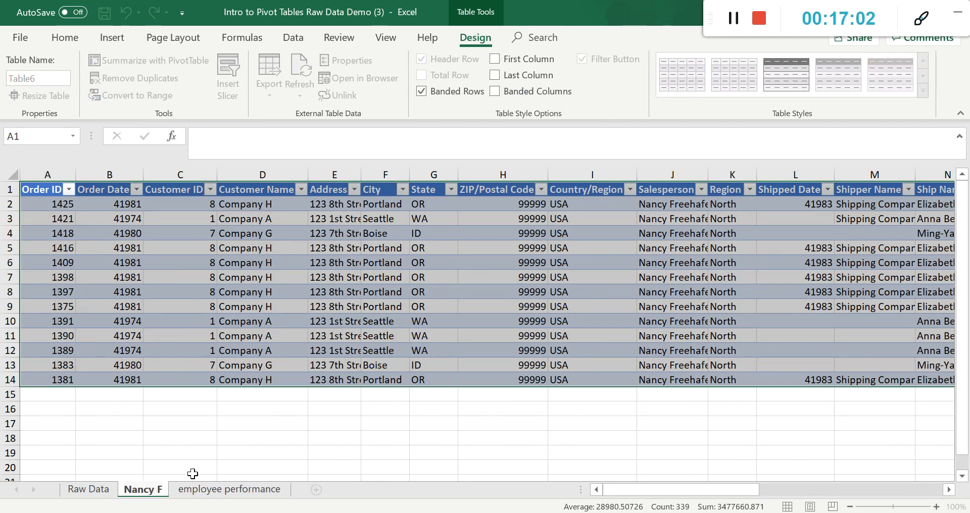
key("Return")
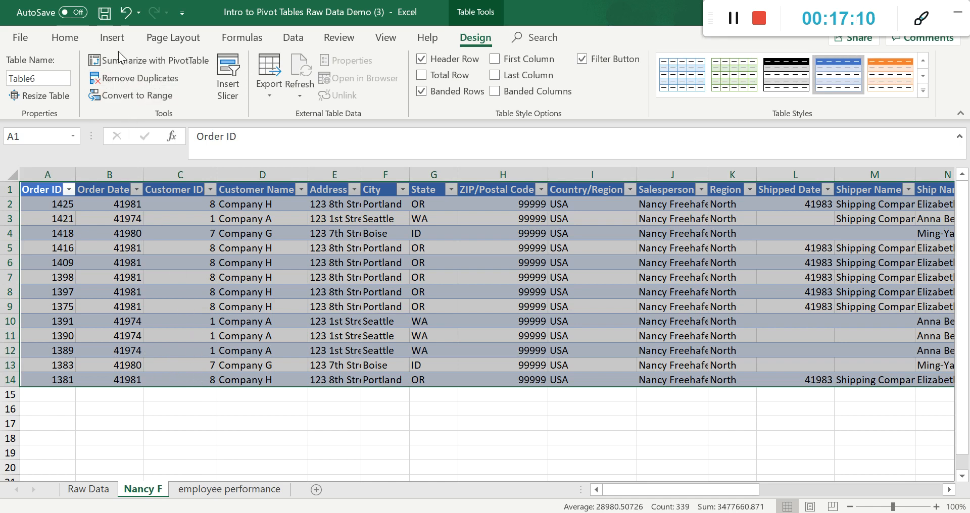
Step: Create a PivotTable from Table6 on the existing detail sheet, placed at cell A16 below the order records
left_click(110, 41)
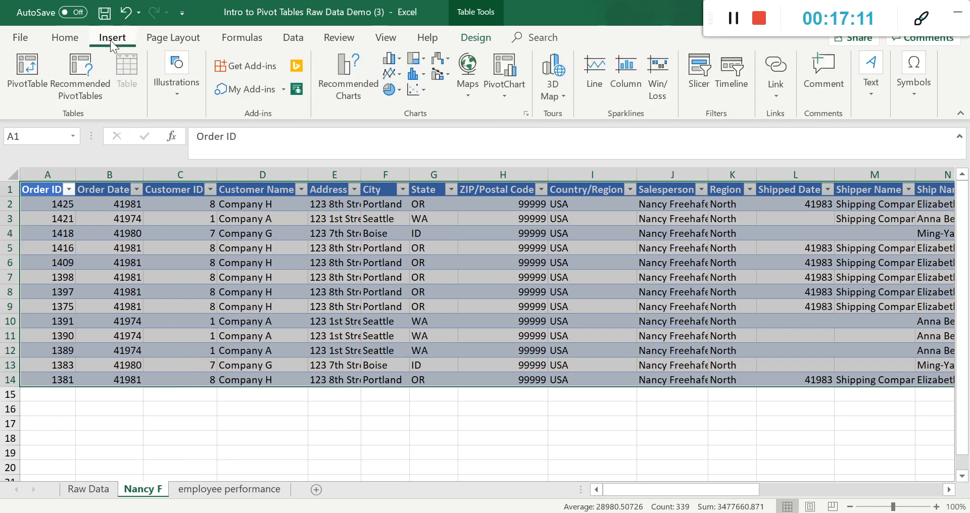
left_click(38, 60)
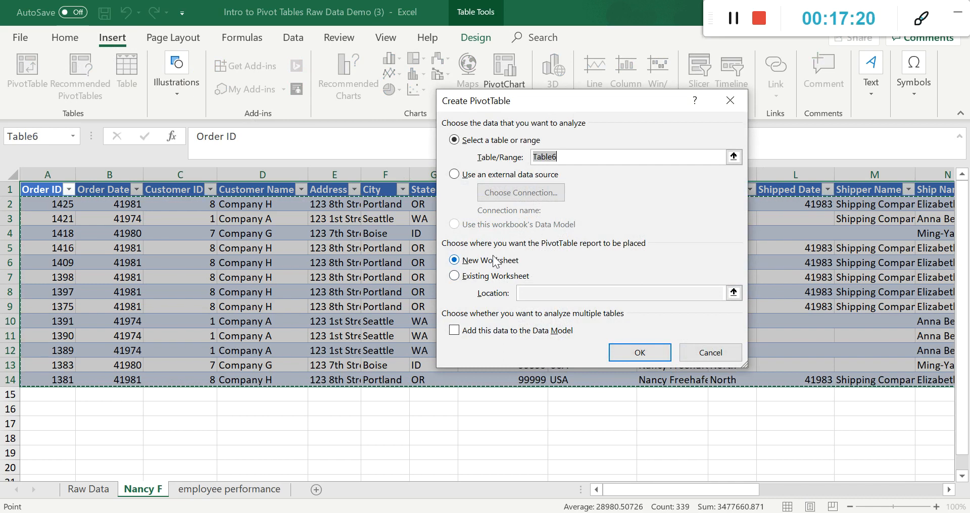
left_click(454, 276)
left_click(733, 292)
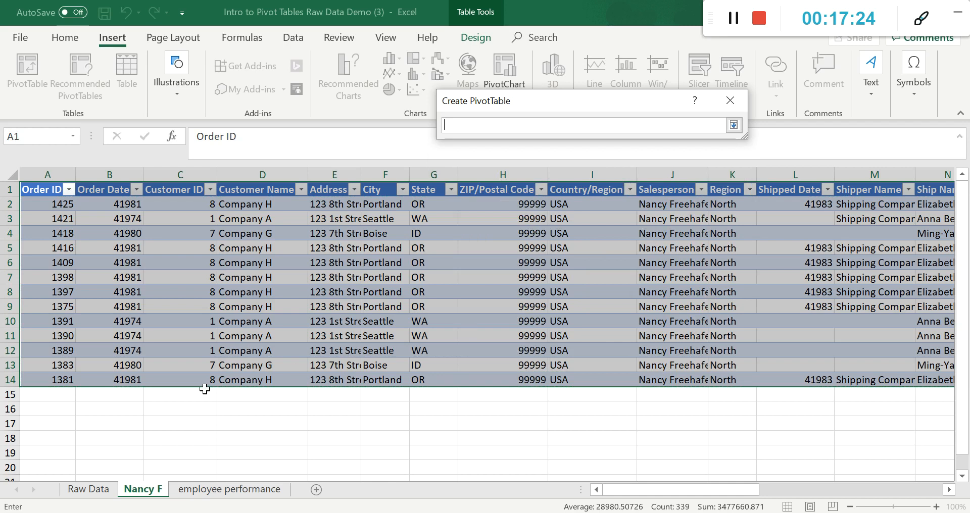
left_click(65, 408)
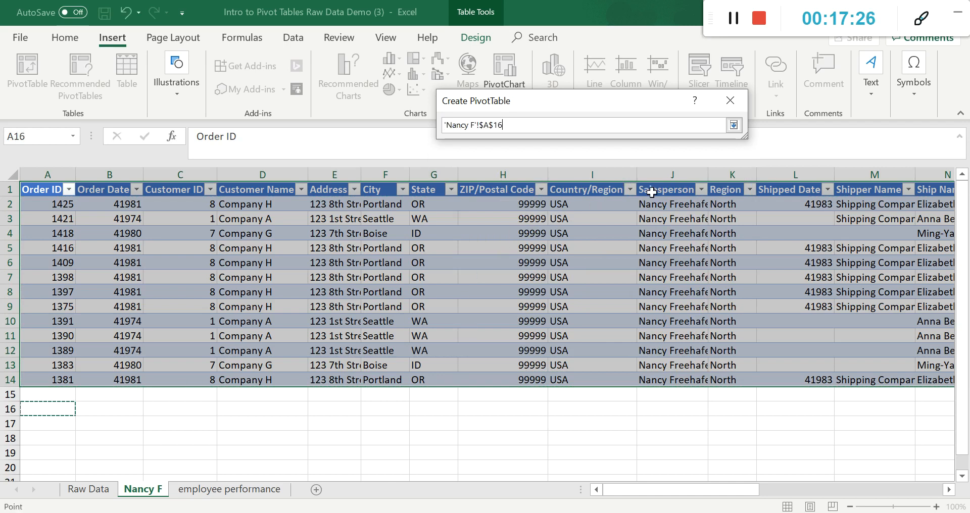
key("Return")
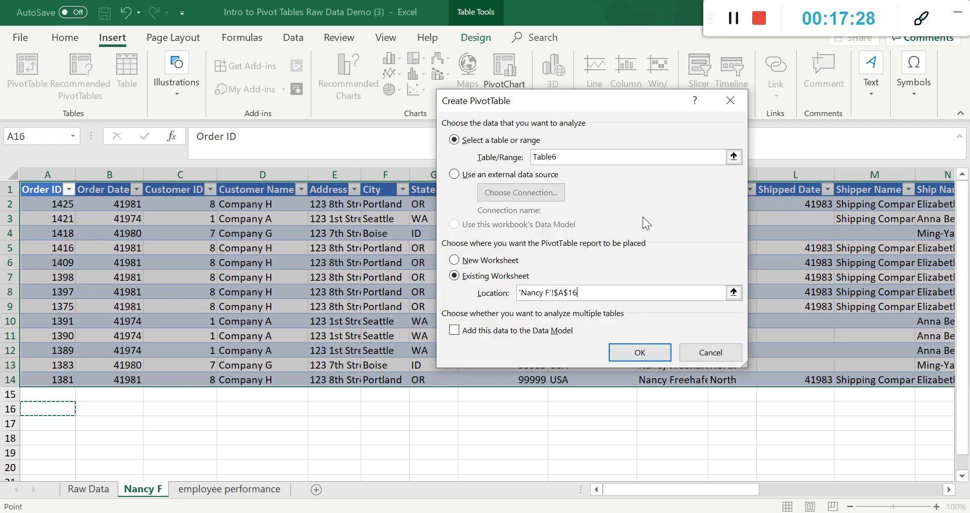
left_click(639, 352)
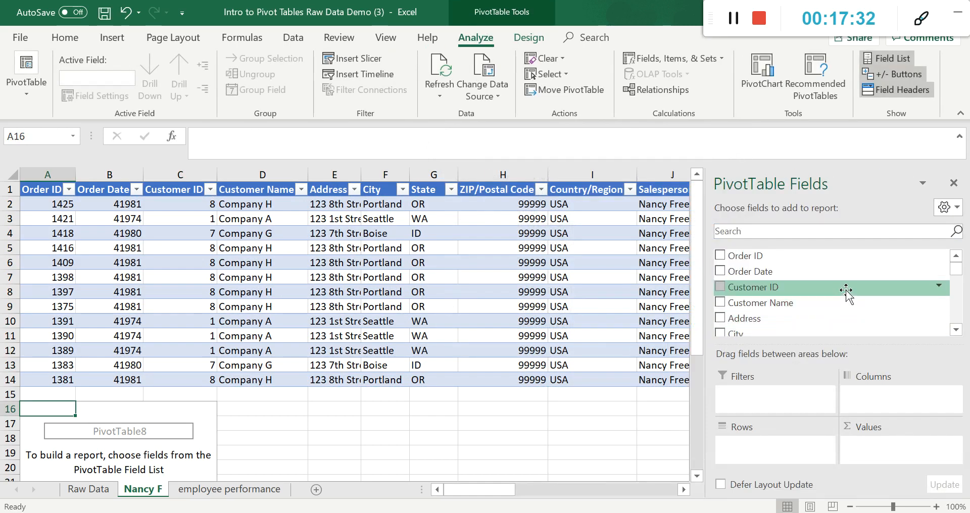
Step: Add Category to the new PivotTable's rows and Revenue to its values as a sum
scroll(844, 287, "down", 1)
scroll(845, 283, "up", 1)
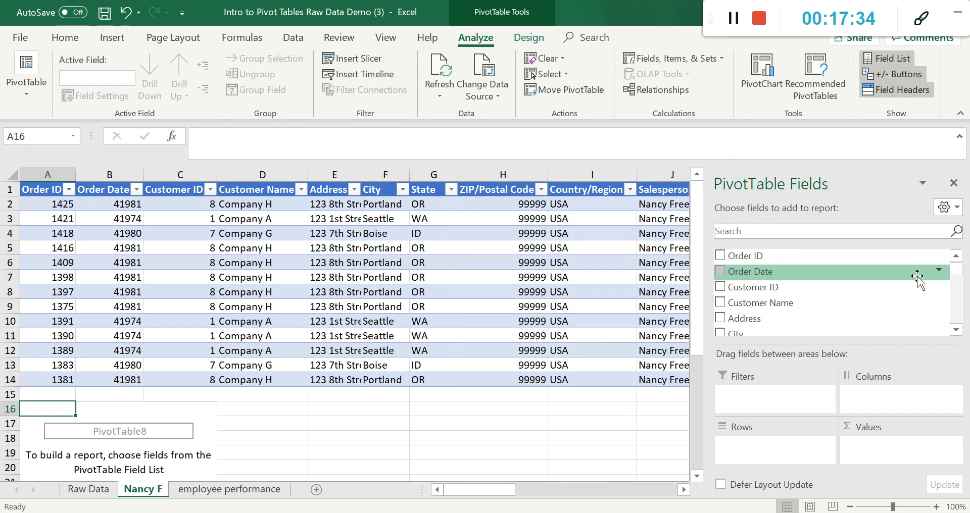
scroll(926, 277, "down", 1)
scroll(938, 267, "down", 8)
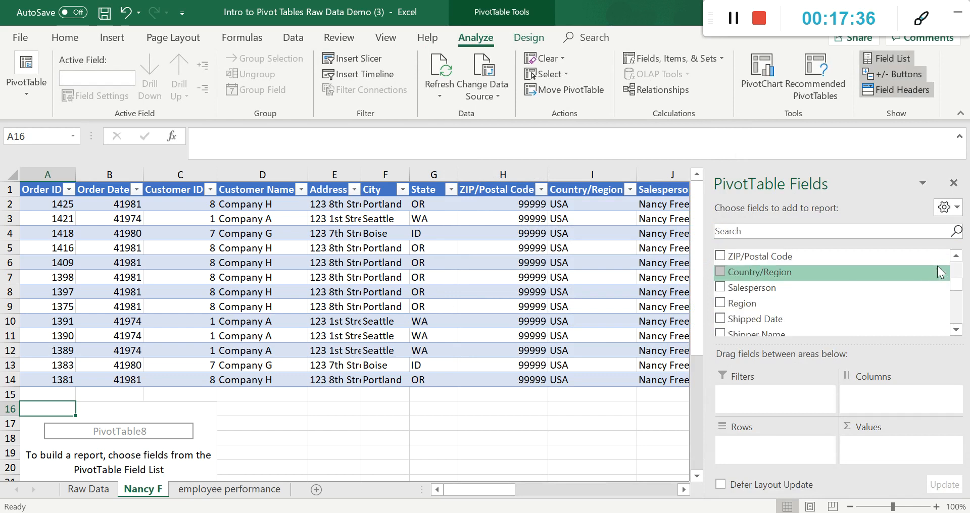
scroll(938, 265, "down", 1)
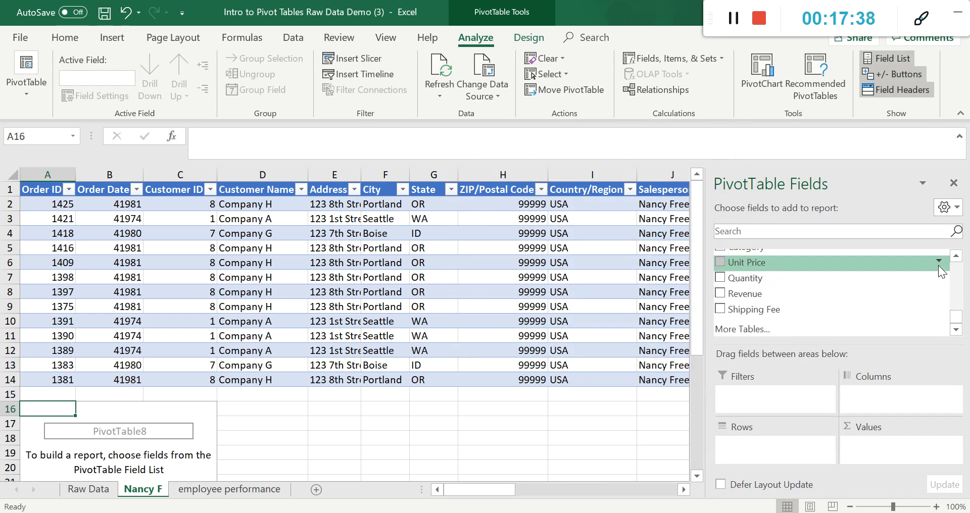
left_click_drag(772, 295, 781, 447)
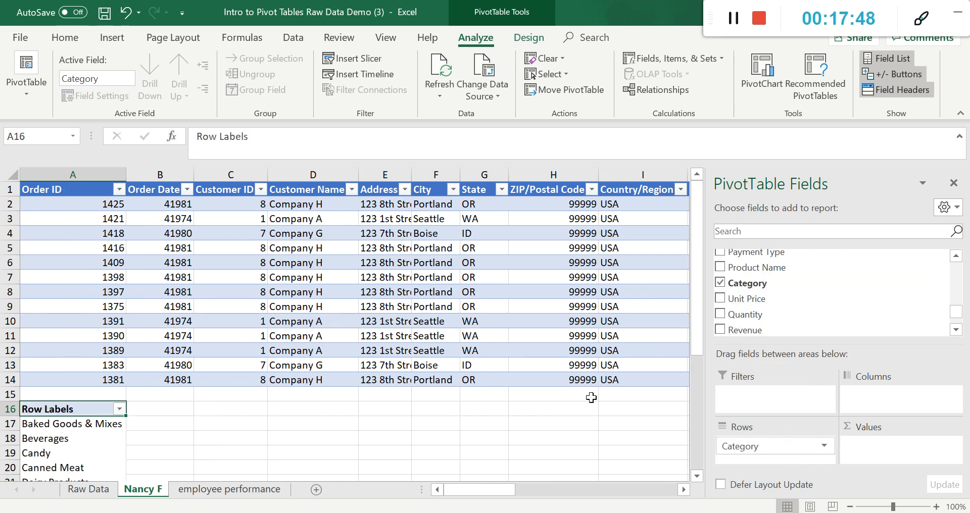
left_click_drag(760, 330, 863, 447)
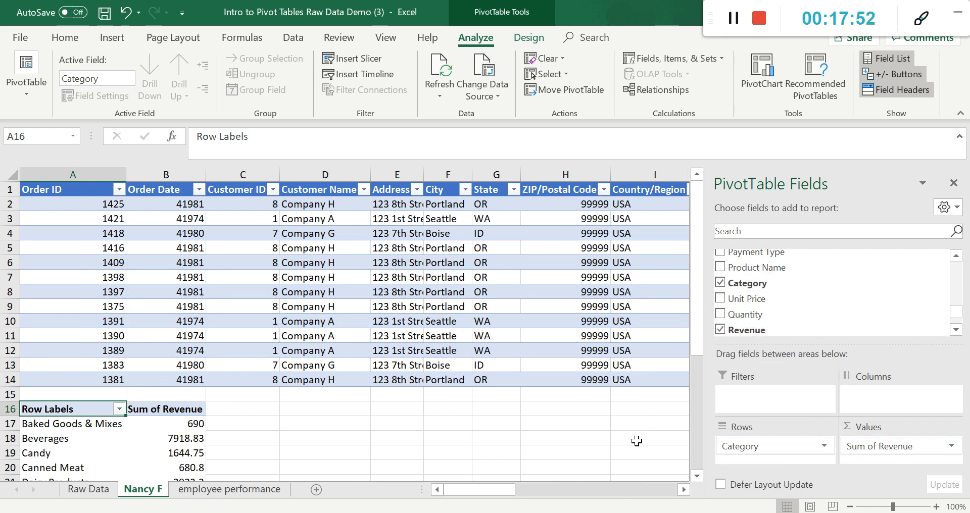
Step: Sort the category PivotTable by Sum of Revenue from largest to smallest
scroll(347, 396, "down", 2)
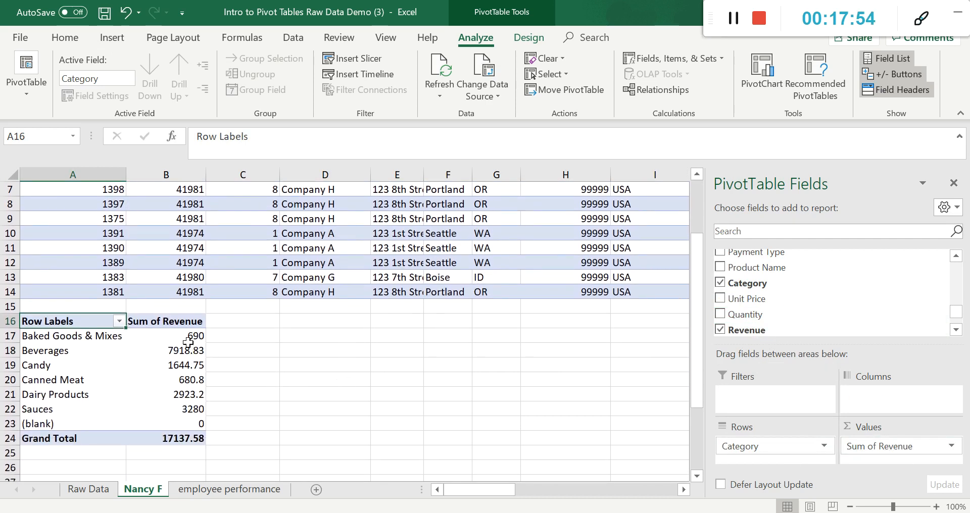
right_click(180, 341)
mouse_move(240, 214)
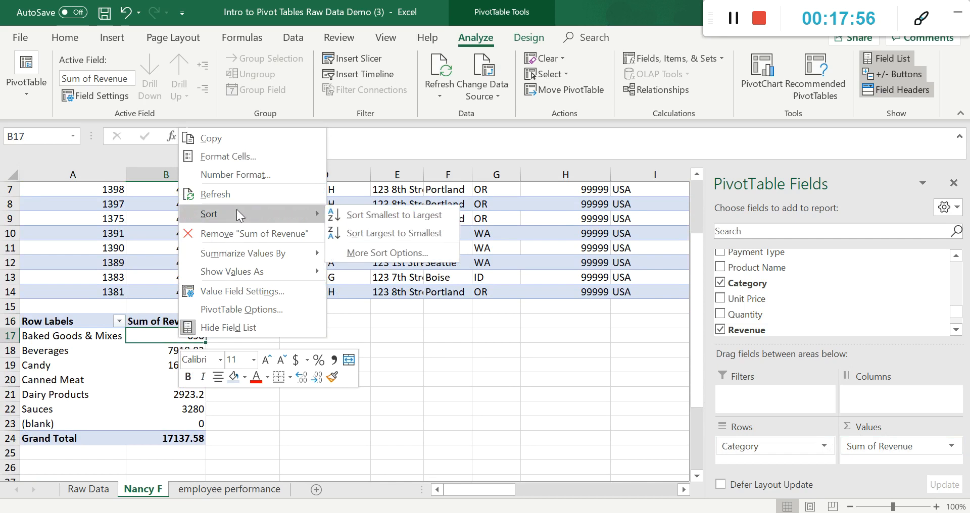
left_click(402, 234)
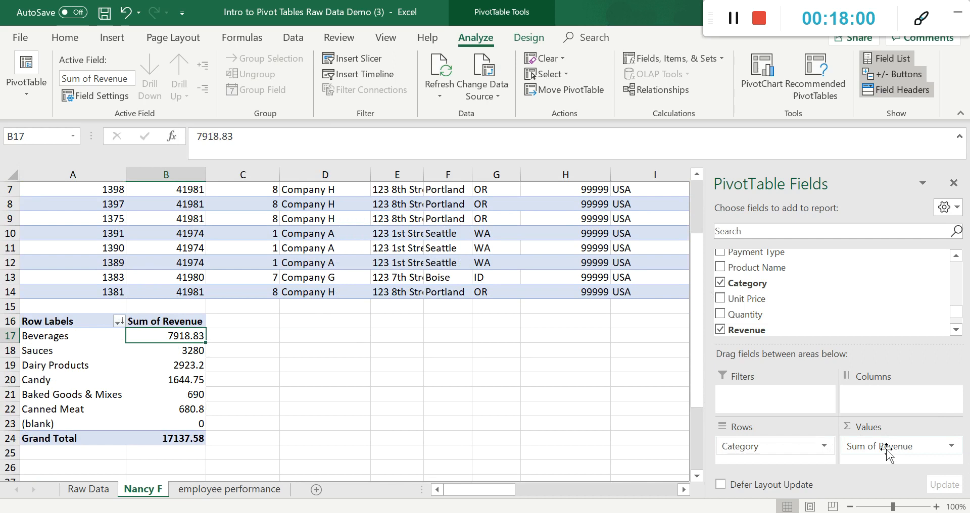
Step: Set the Sum of Revenue field's number format to Currency, and switch back to the Unit 6 exercise instructions in Word
left_click(934, 444)
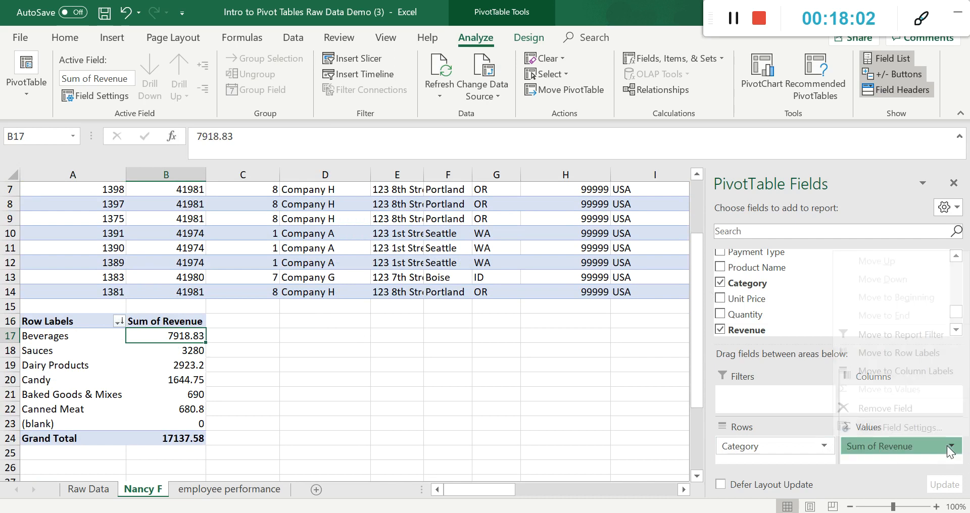
left_click(930, 429)
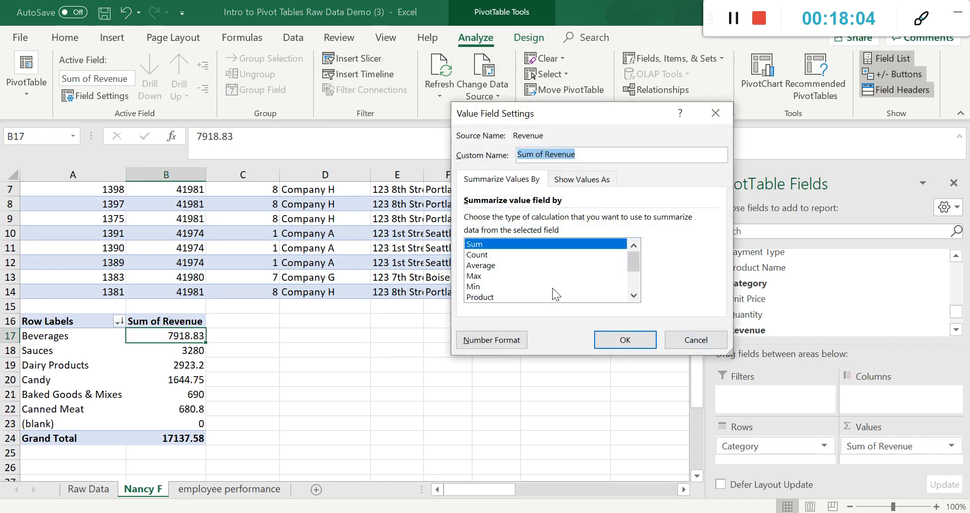
left_click(582, 183)
left_click(505, 180)
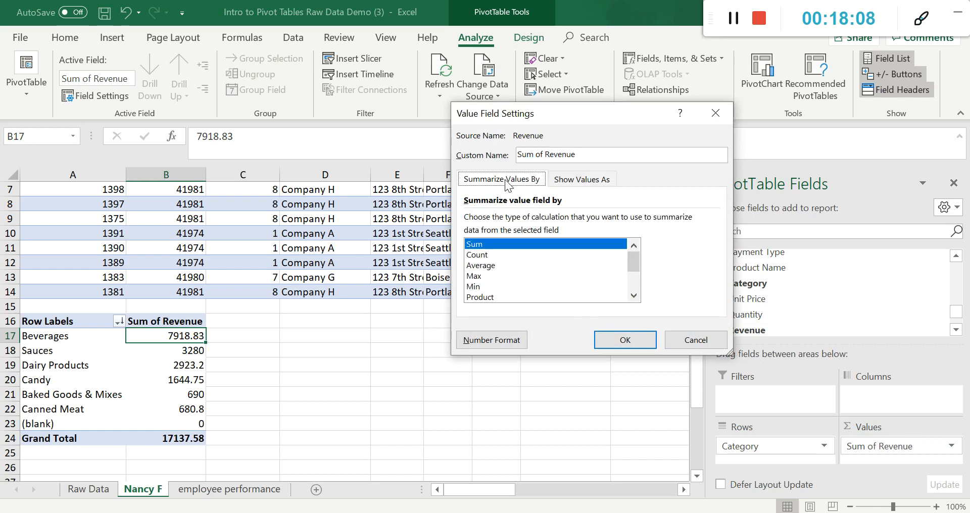
left_click(492, 341)
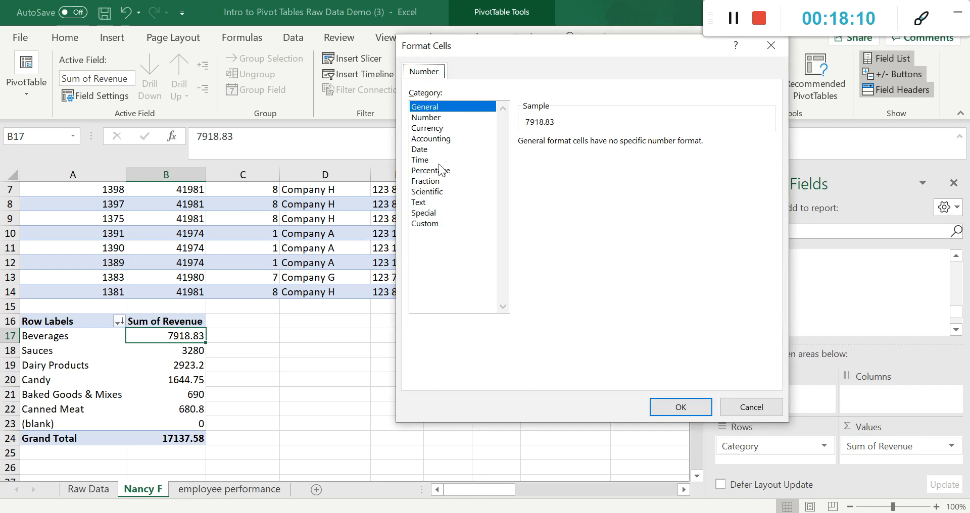
left_click(433, 130)
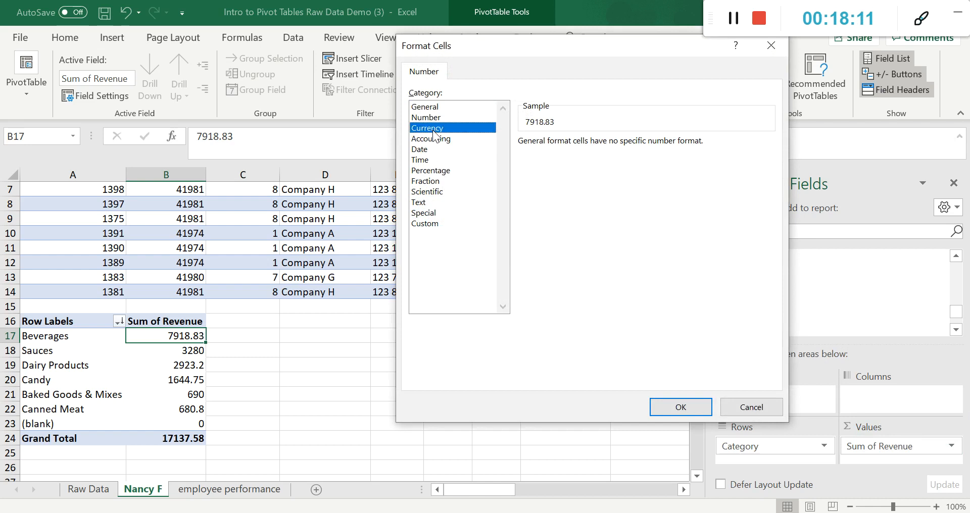
left_click(680, 407)
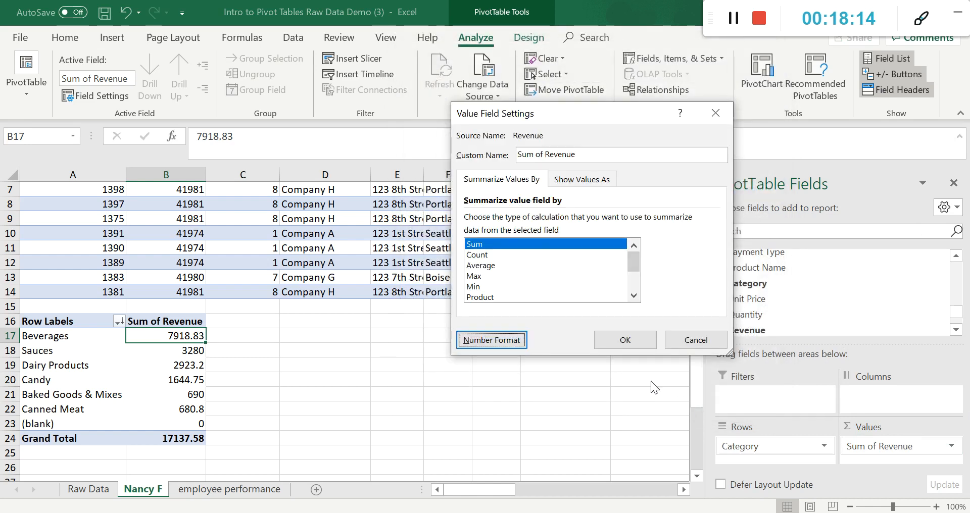
left_click(632, 340)
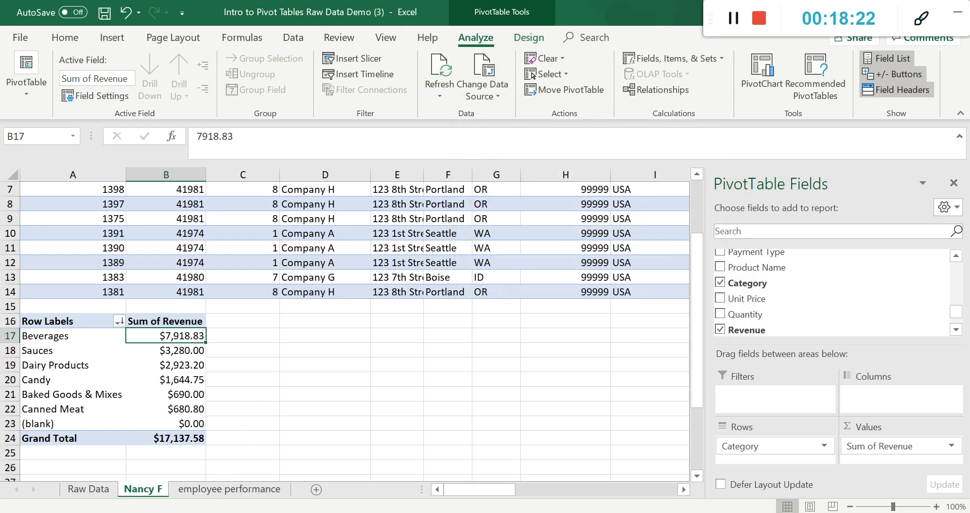
left_click(469, 512)
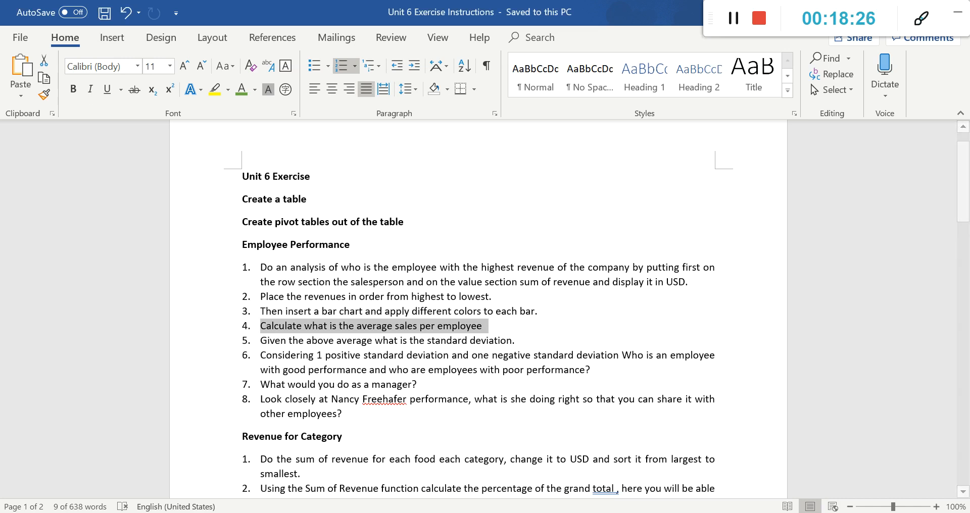
Step: Switch to the Excel workbook and examine the PivotTable's category rows from Beverages down to Canned Meat
left_click(507, 512)
left_click(564, 476)
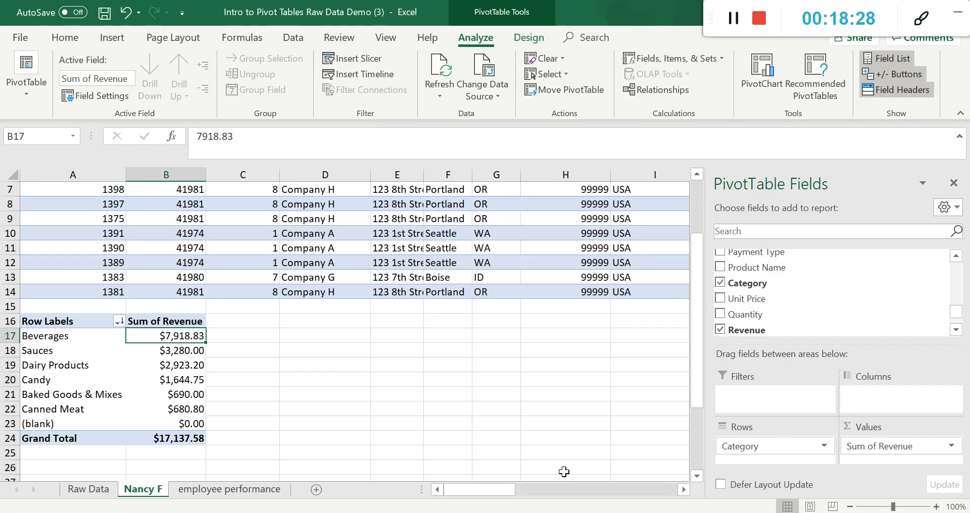
left_click(111, 337)
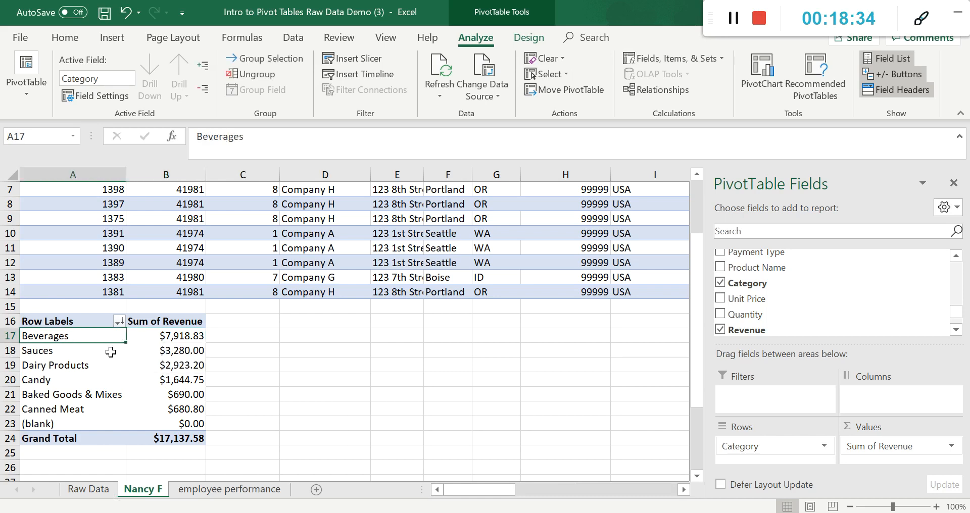
key("Down")
key("Down")
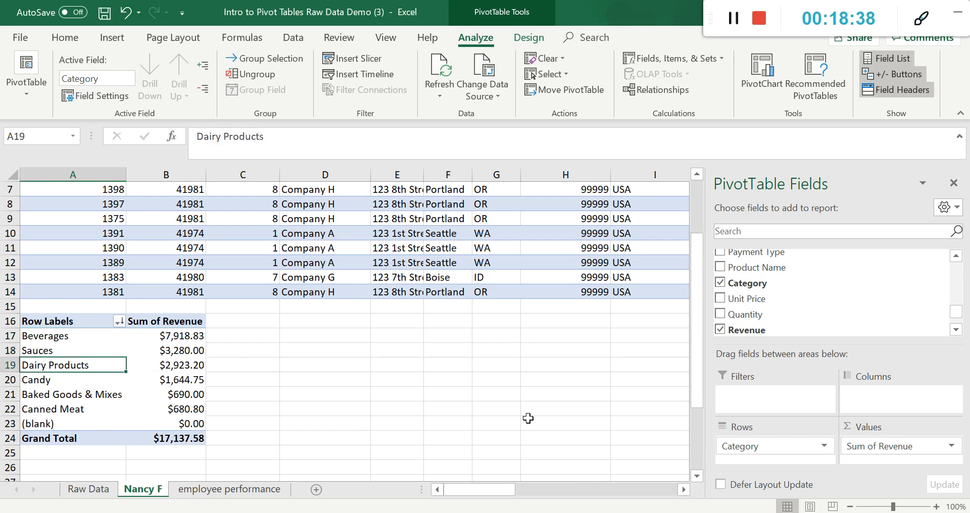
key("Down")
key("Down")
key("Down")
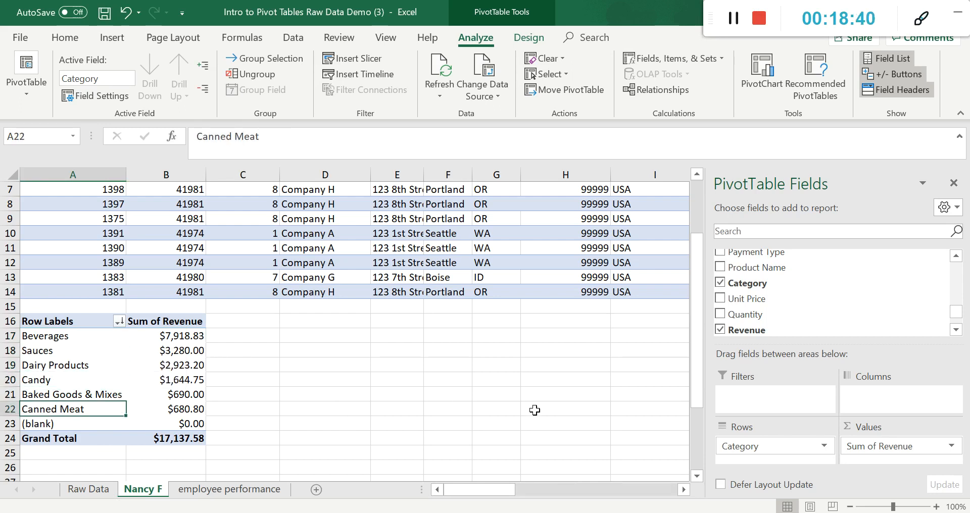
key("Up")
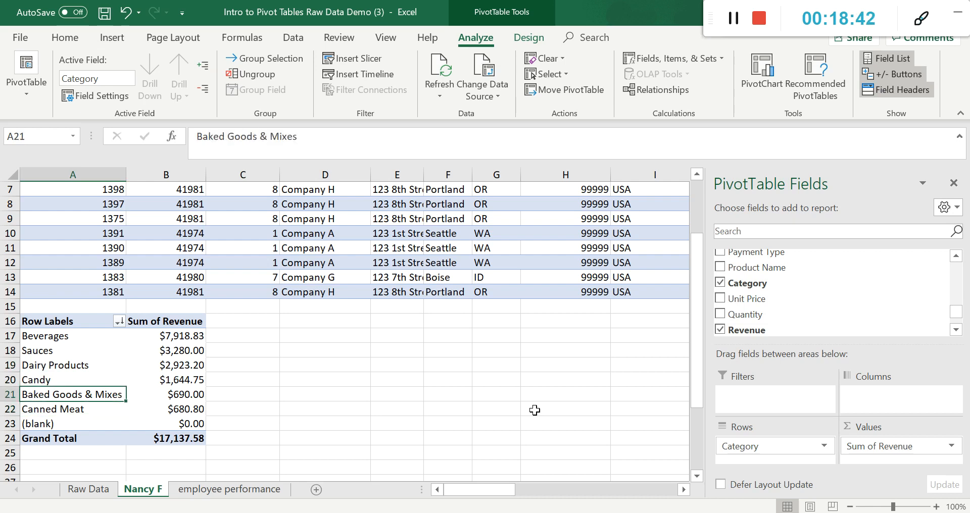
key("Down")
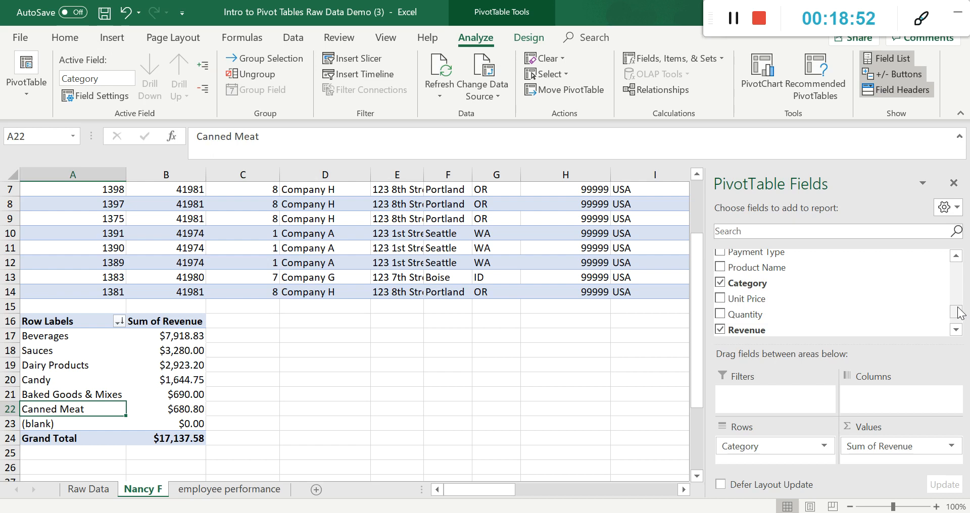
Step: Add Category to the category PivotTable's values as a count, and compare Beverages and Sauces by count and revenue
left_click_drag(958, 311, 958, 310)
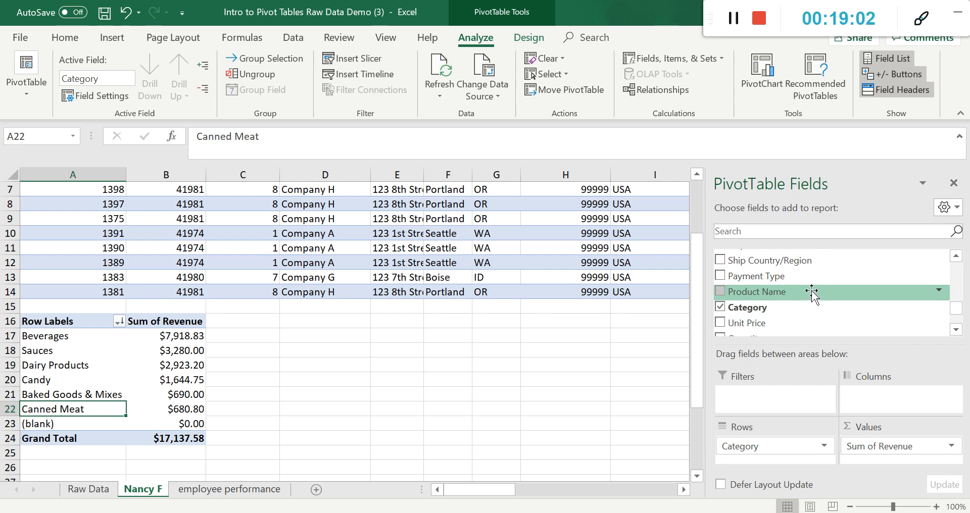
left_click_drag(795, 307, 882, 462)
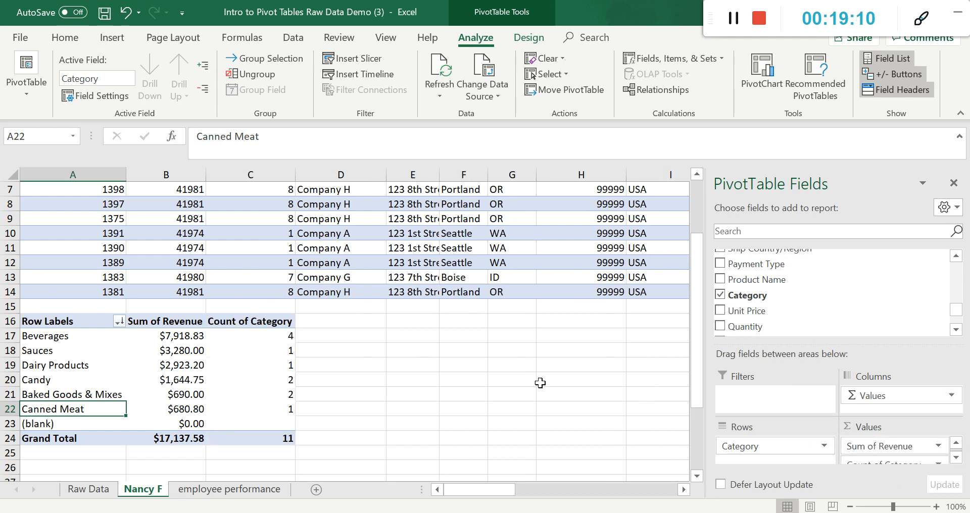
mouse_move(255, 341)
left_click(287, 335)
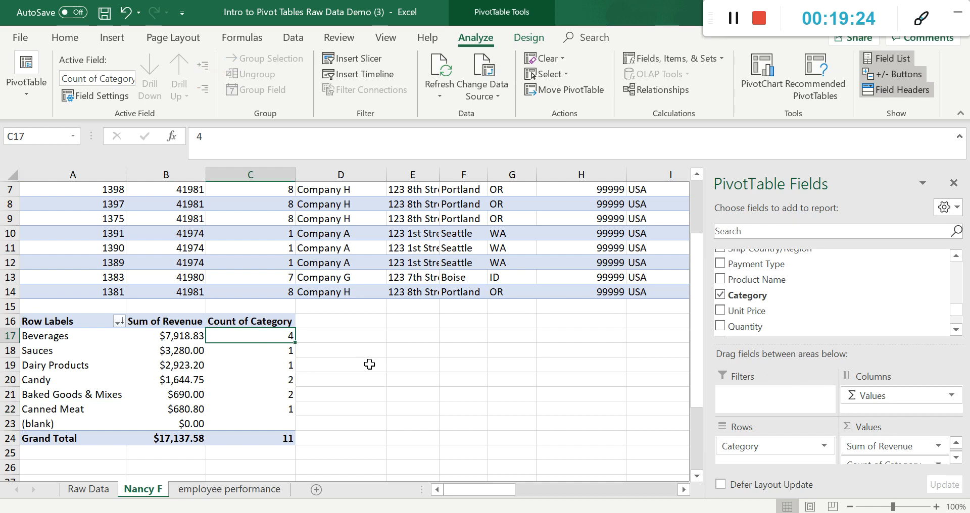
left_click(285, 350)
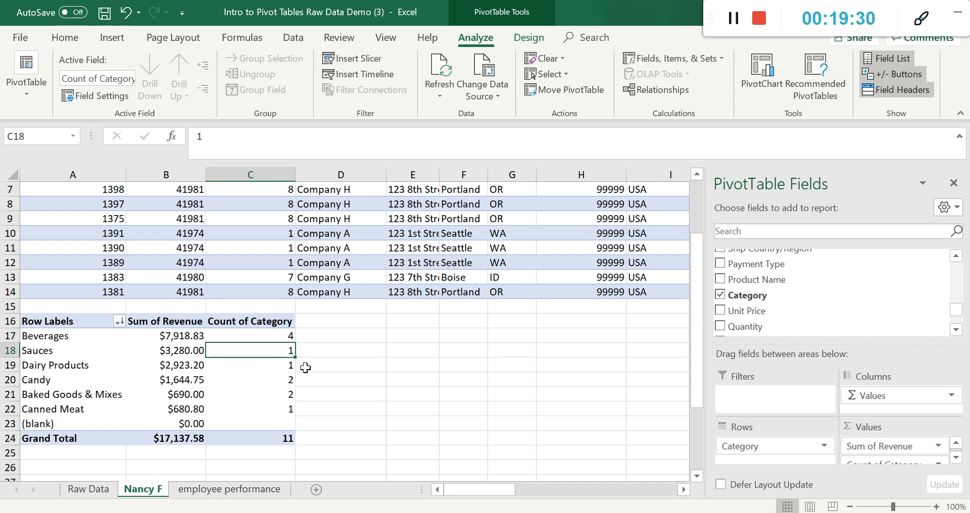
left_click(189, 351)
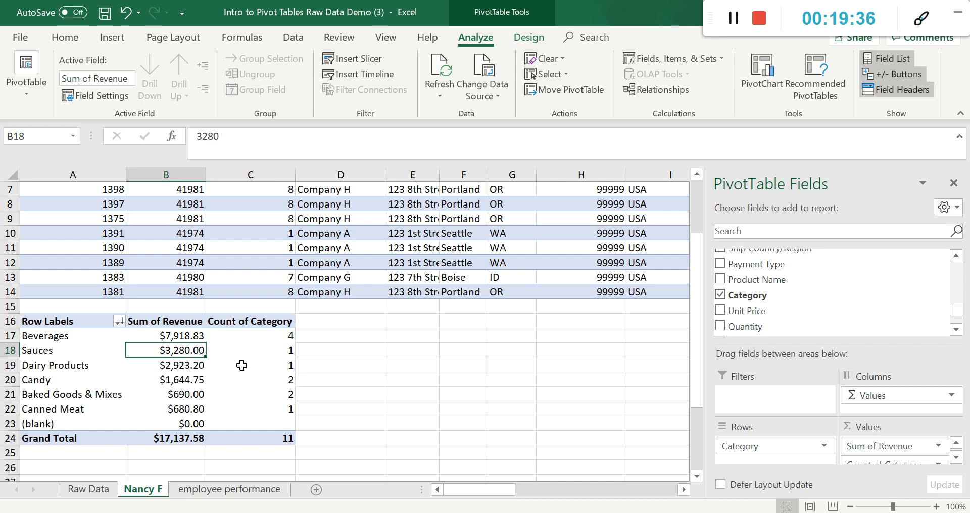
Step: Look over the order records above the PivotTable, and highlight the end of Employee Performance question 8 in the Word instructions
scroll(242, 363, "up", 2)
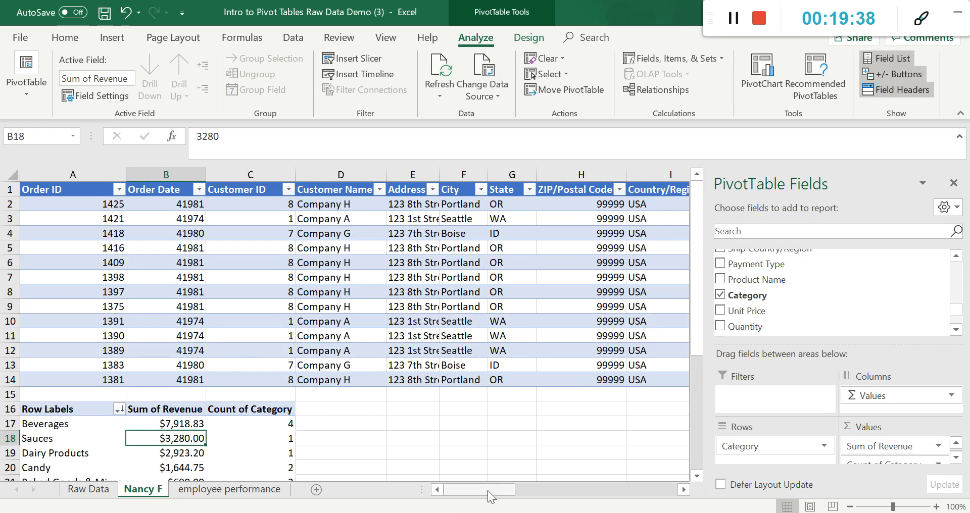
scroll(389, 428, "down", 1)
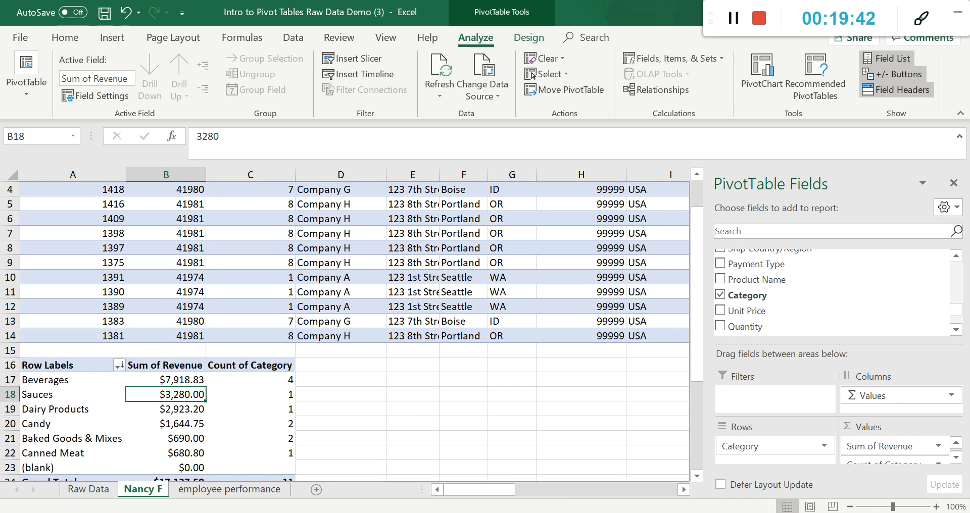
key("alt+Tab")
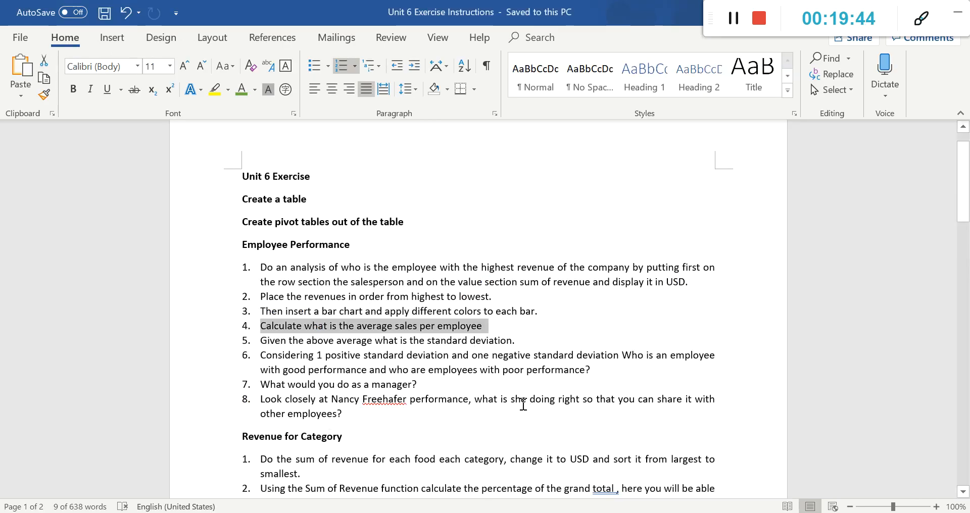
left_click_drag(512, 400, 677, 410)
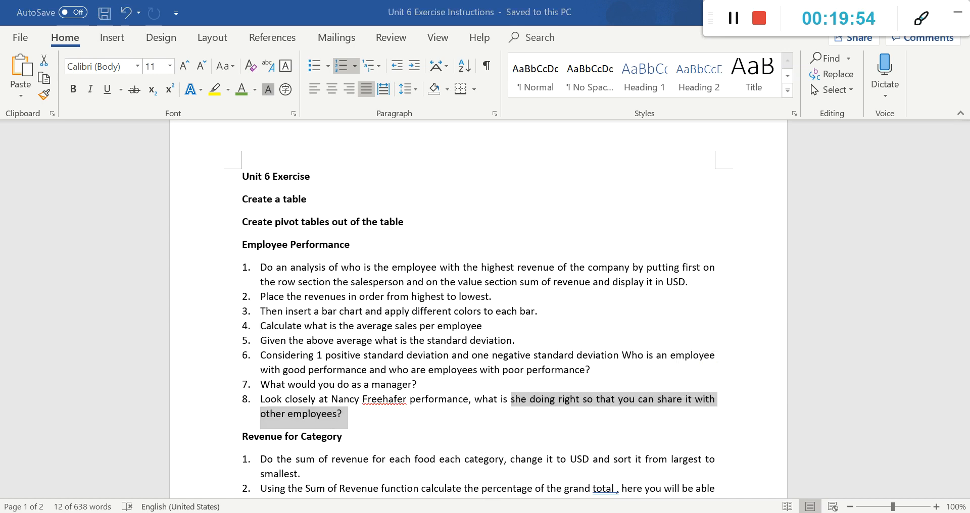
Step: Switch back to Excel and move the top salesperson's detail sheet after the employee performance sheet
mouse_move(498, 511)
left_click(546, 485)
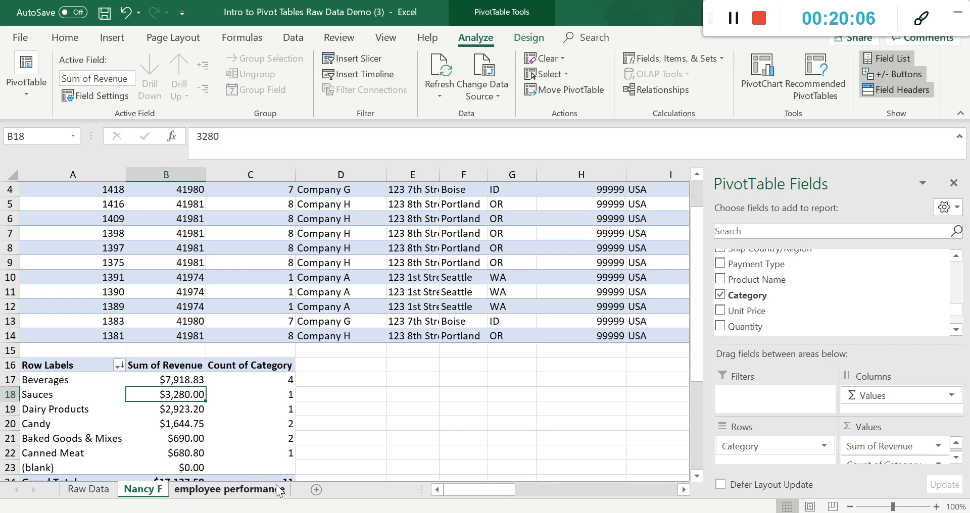
left_click_drag(197, 486, 281, 497)
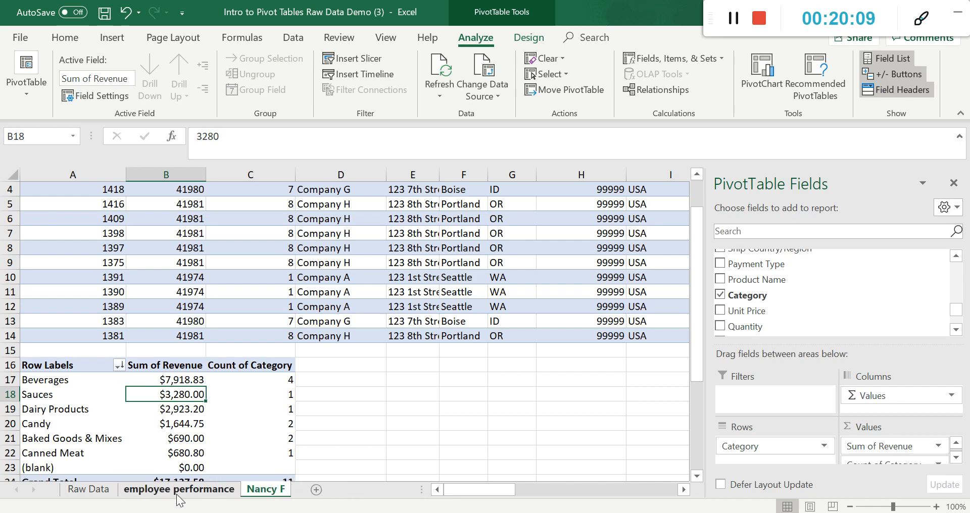
Step: Review the employee performance and salesperson detail sheets, and return to the Unit 6 exercise instructions in Word
left_click(94, 493)
left_click(236, 498)
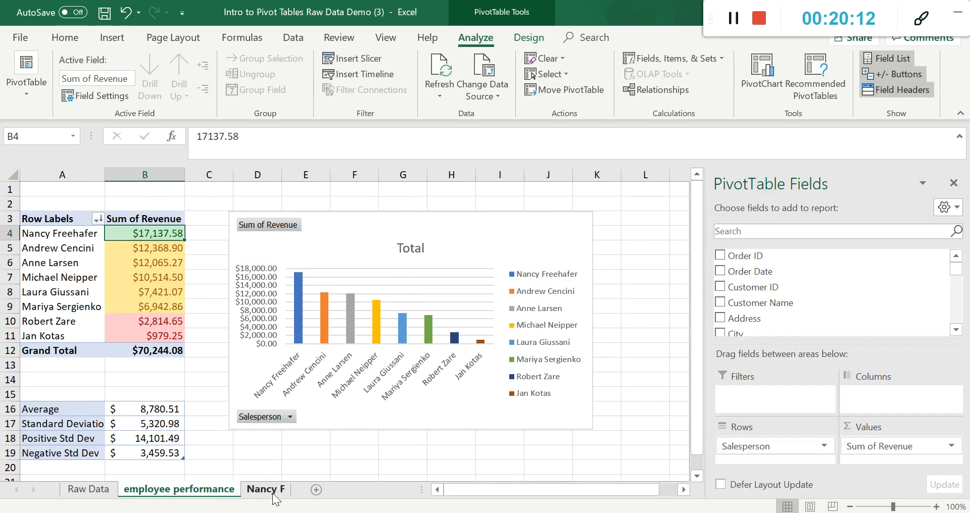
left_click(273, 496)
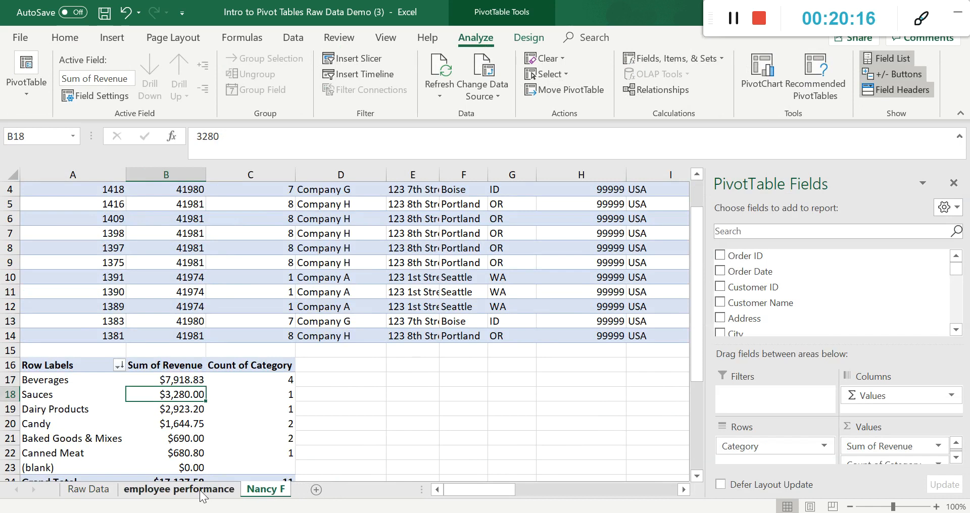
left_click(141, 494)
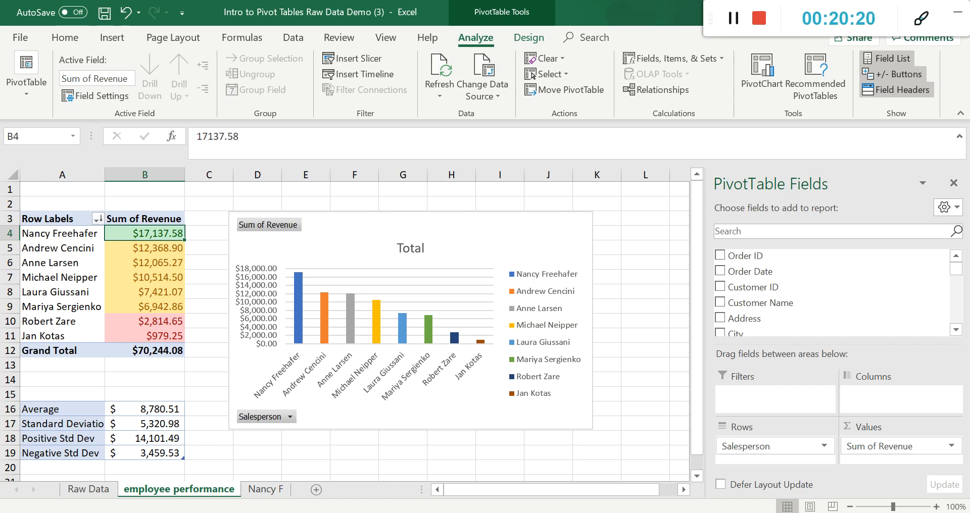
key("alt+Tab")
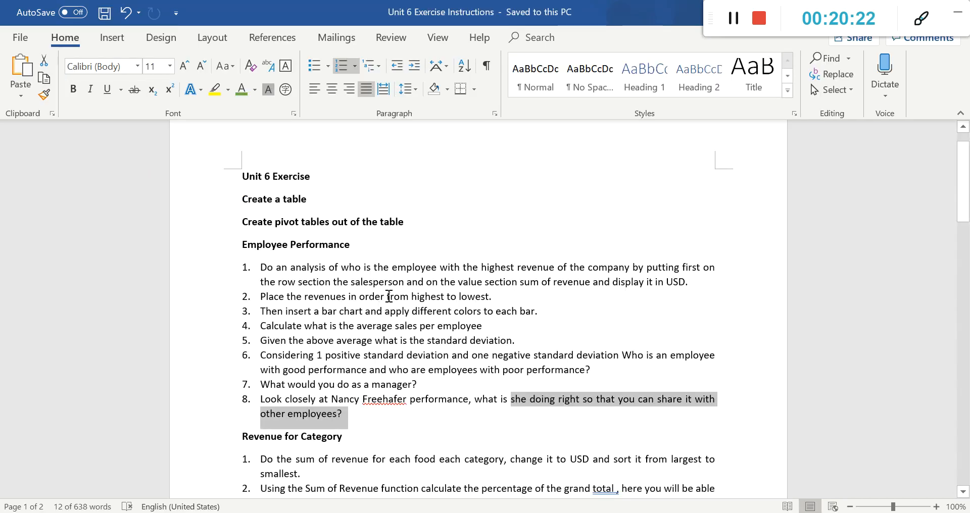